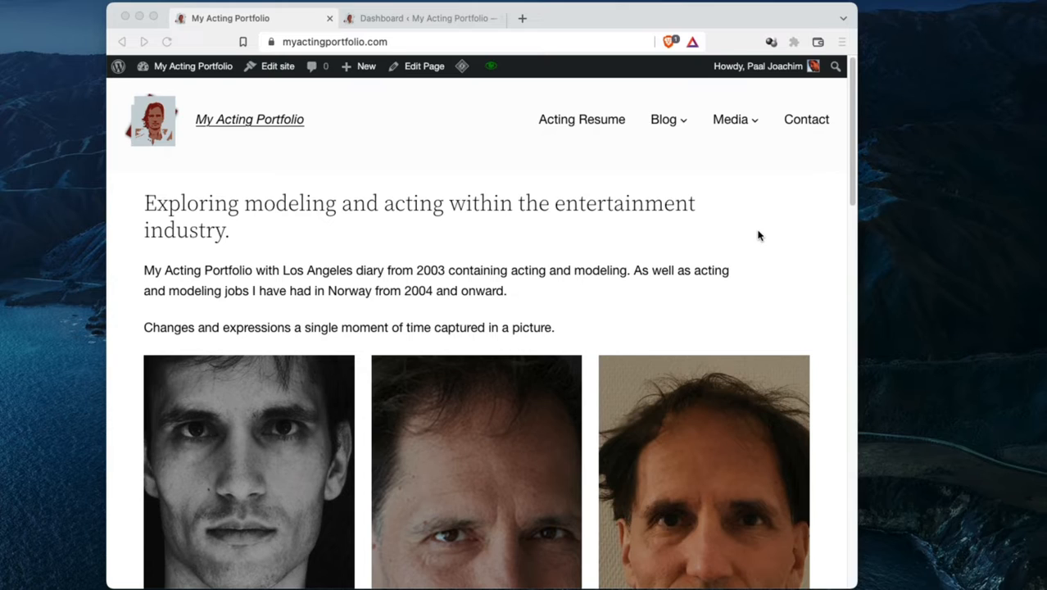
Look through the portfolio's front page from the header down to the footer and back up
{"action": "left_click", "coordinate": [758, 236]}
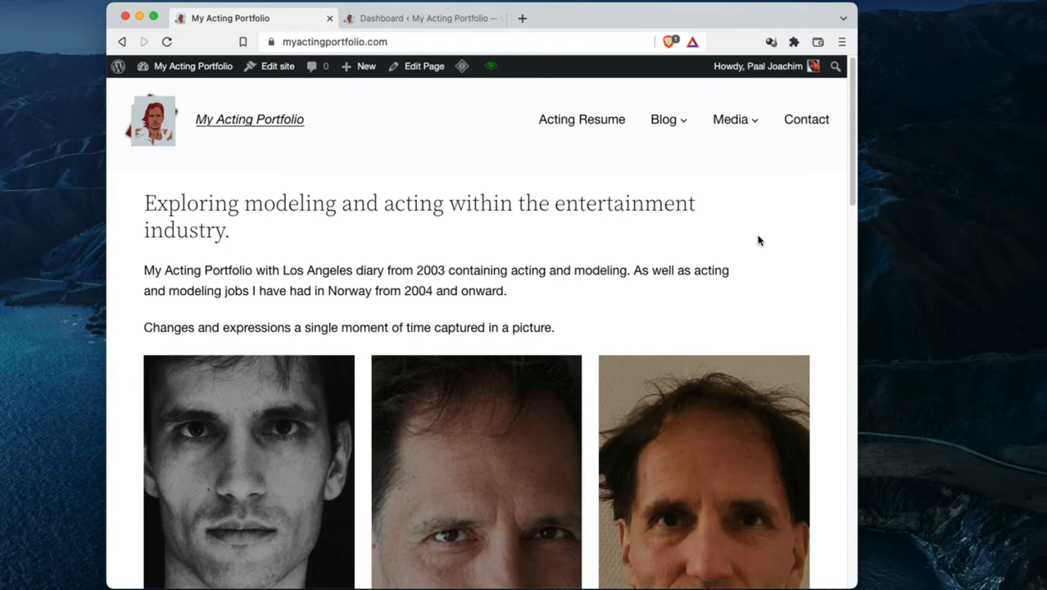
{"action": "scroll", "coordinate": [831, 308], "scroll_direction": "down", "scroll_amount": 10}
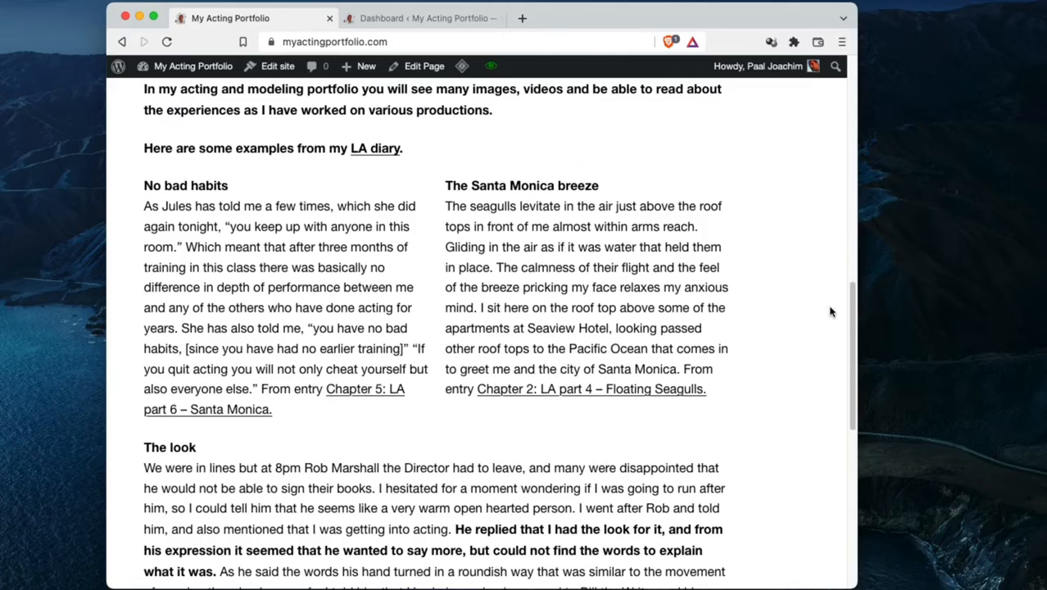
{"action": "scroll", "coordinate": [830, 312], "scroll_direction": "down", "scroll_amount": 5}
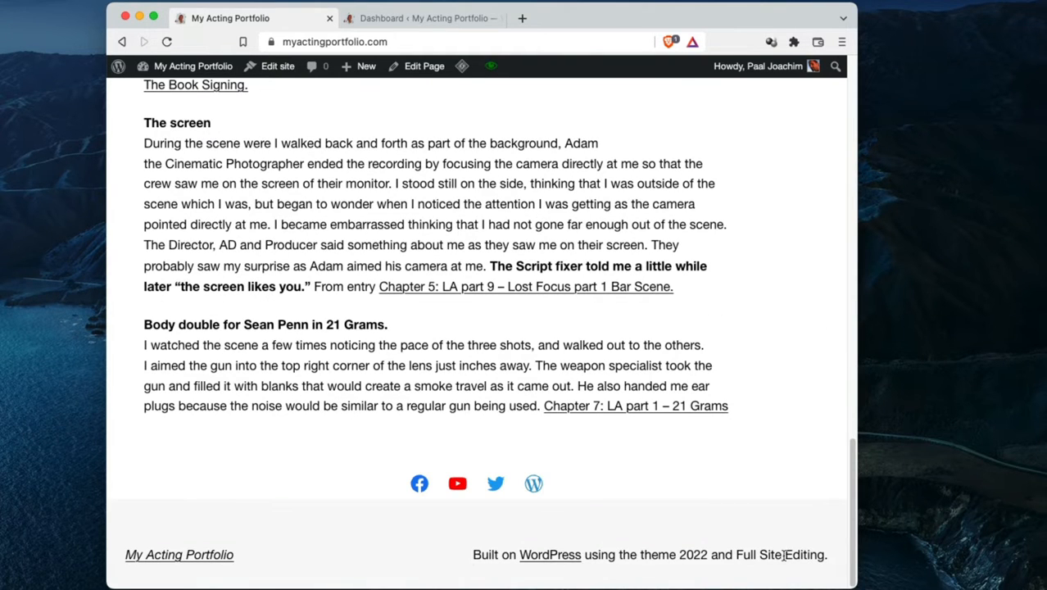
{"action": "scroll", "coordinate": [748, 518], "scroll_direction": "up", "scroll_amount": 15}
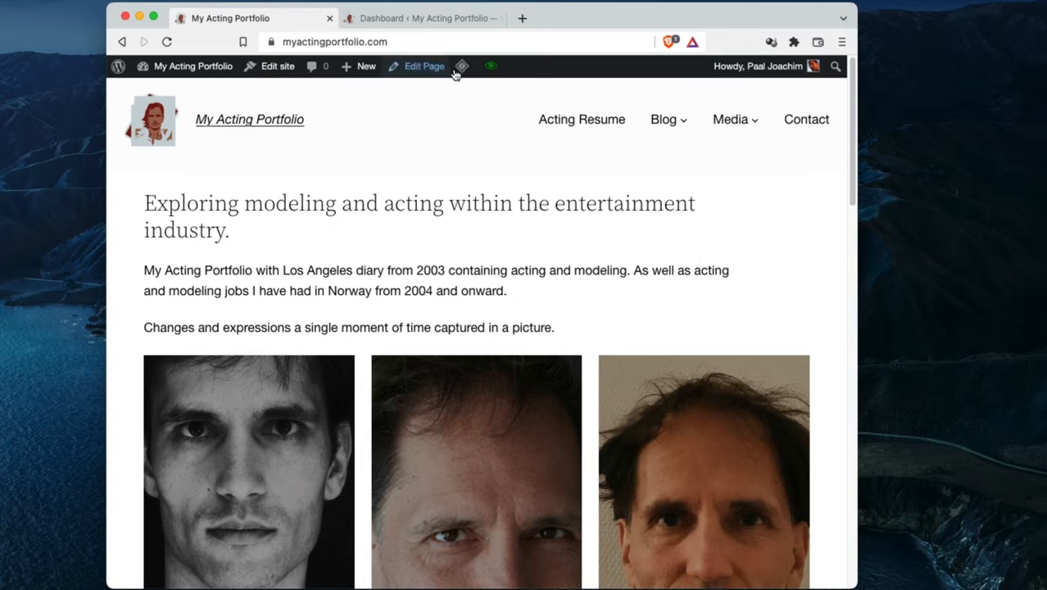
Switch to the site's admin dashboard, view the installed themes and open the site editor
{"action": "left_click", "coordinate": [389, 20]}
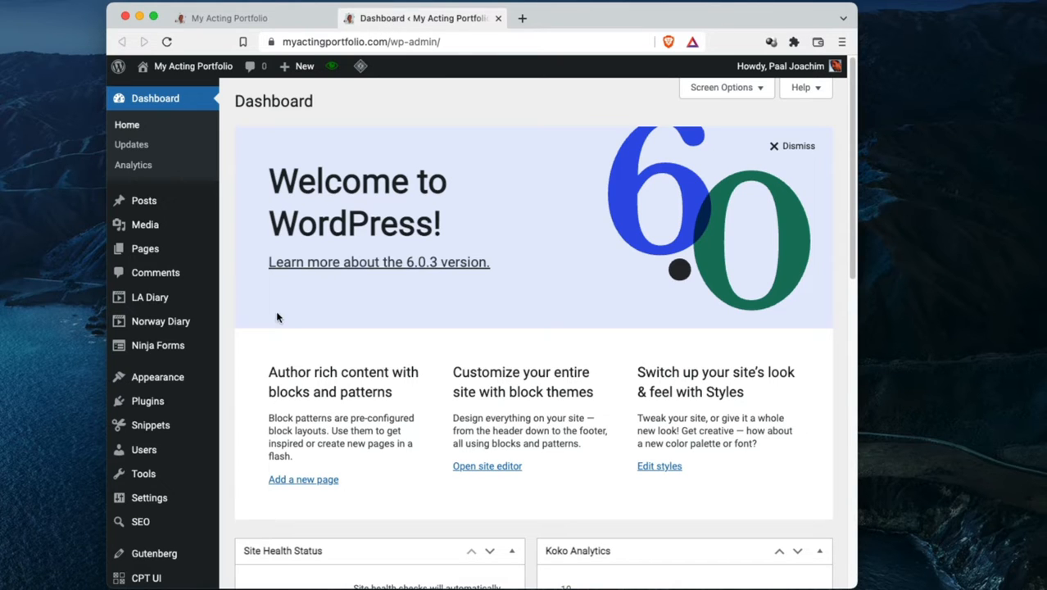
{"action": "mouse_move", "coordinate": [161, 300]}
{"action": "mouse_move", "coordinate": [161, 319]}
{"action": "scroll", "coordinate": [231, 352], "scroll_direction": "down", "scroll_amount": 1}
{"action": "mouse_move", "coordinate": [167, 364]}
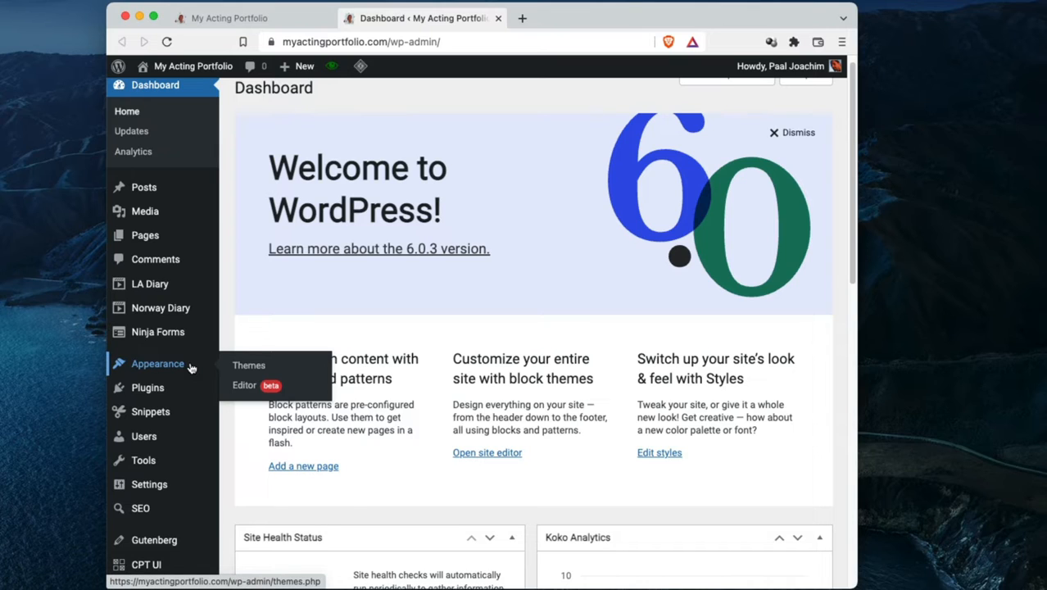
{"action": "left_click", "coordinate": [262, 367]}
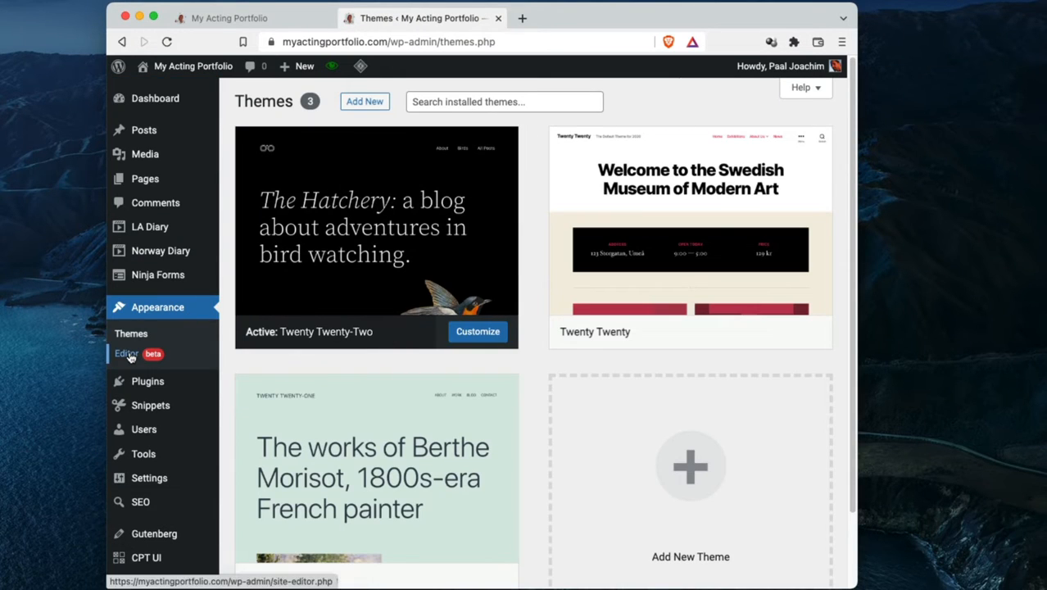
{"action": "left_click", "coordinate": [127, 355]}
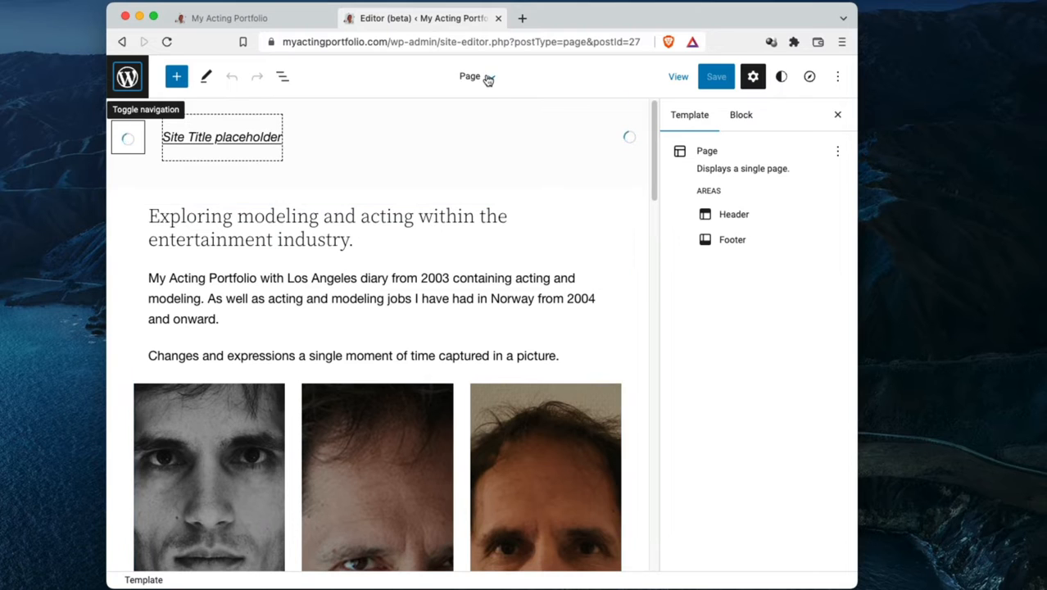
Check the areas of the Page template and select its Header template part
{"action": "left_click", "coordinate": [491, 77]}
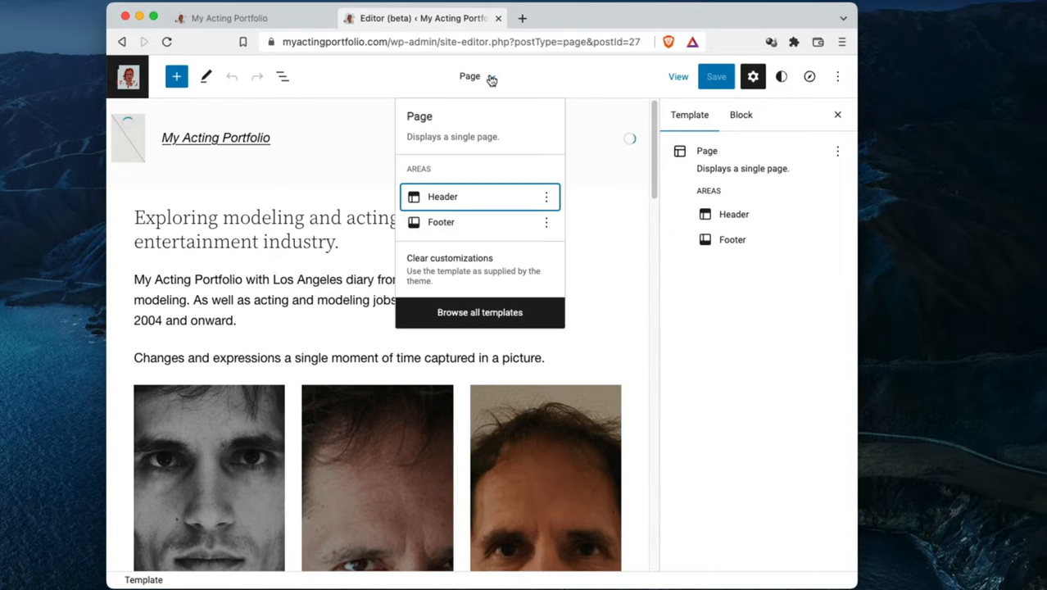
{"action": "left_click", "coordinate": [382, 84]}
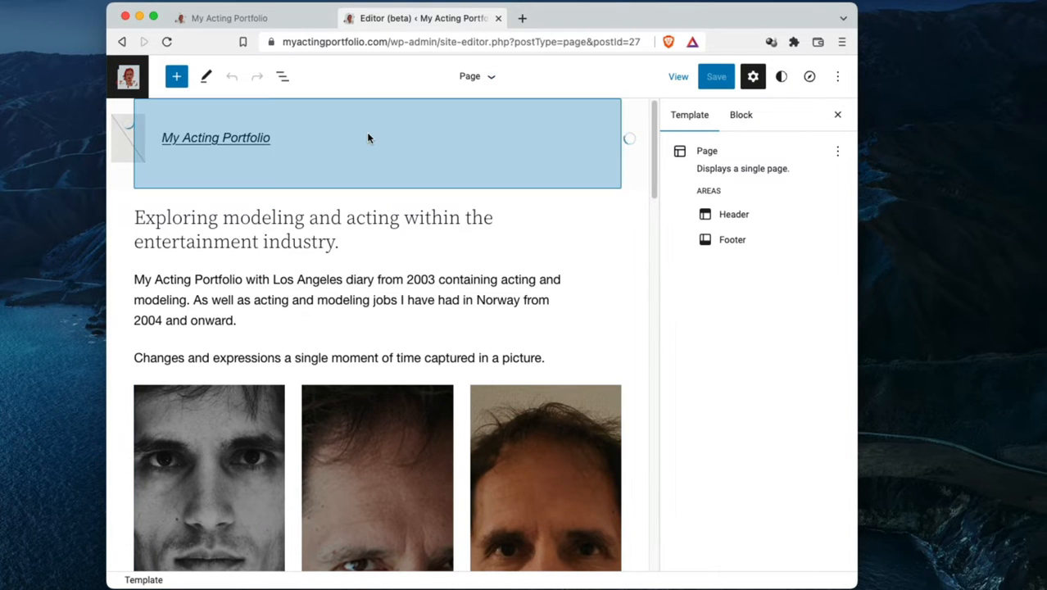
{"action": "left_click", "coordinate": [342, 127]}
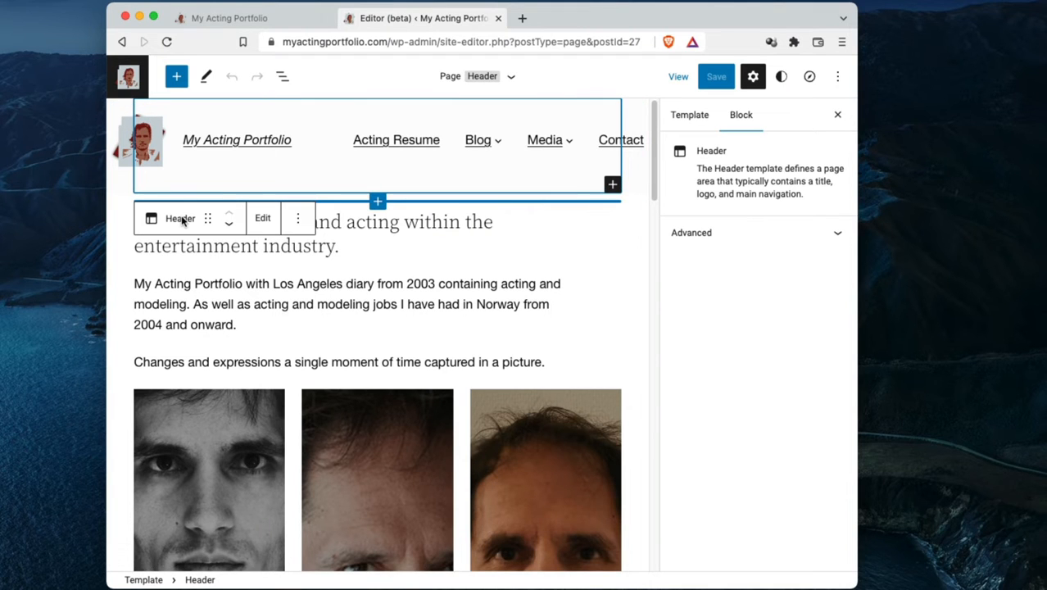
Select the Post Content block and look through the page content down to the footer
{"action": "left_click", "coordinate": [524, 341]}
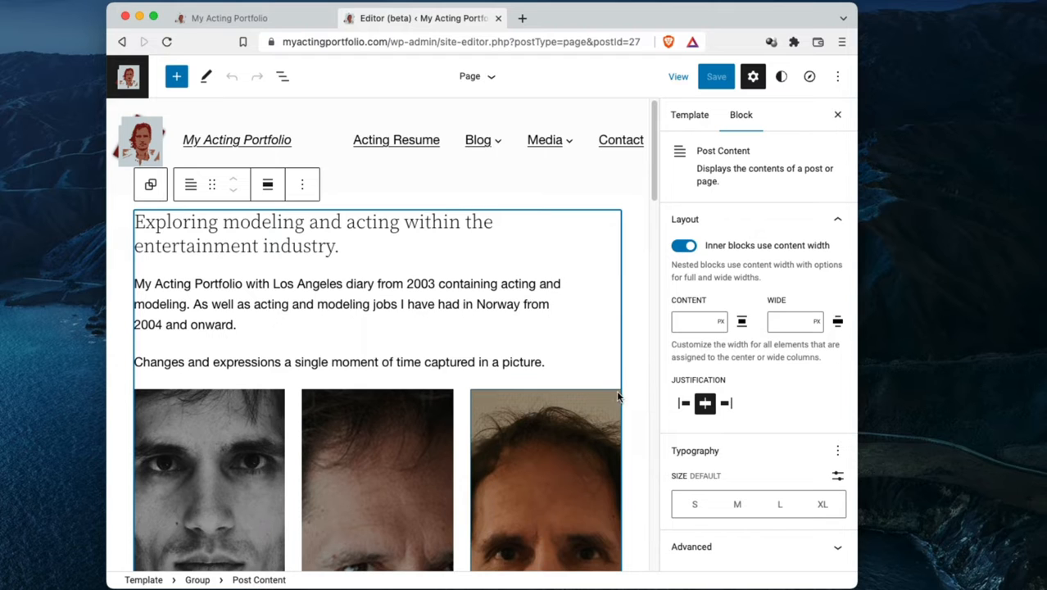
{"action": "scroll", "coordinate": [636, 396], "scroll_direction": "down", "scroll_amount": 5}
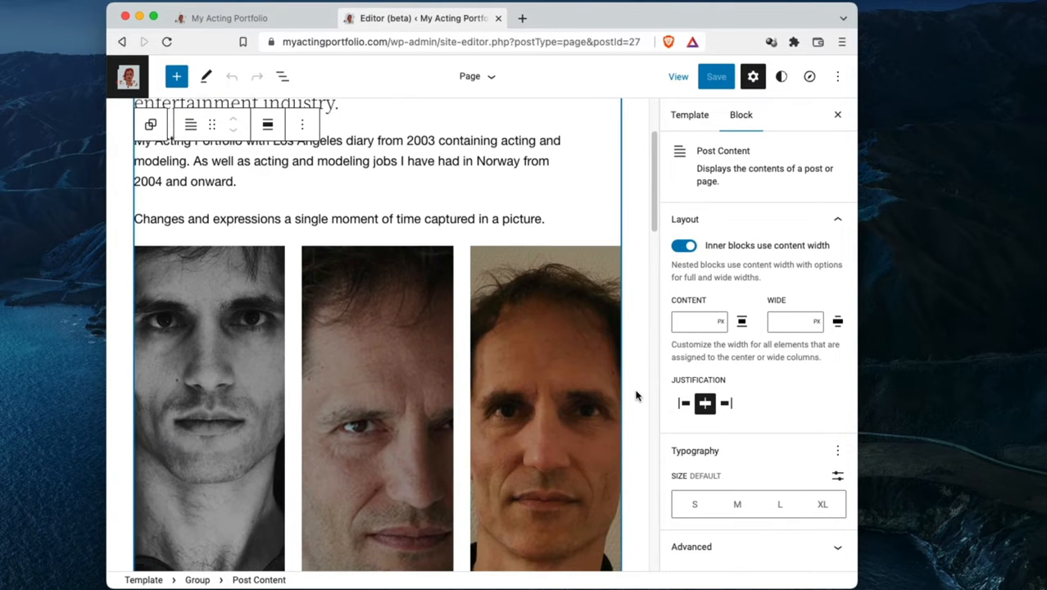
{"action": "scroll", "coordinate": [636, 396], "scroll_direction": "down", "scroll_amount": 10}
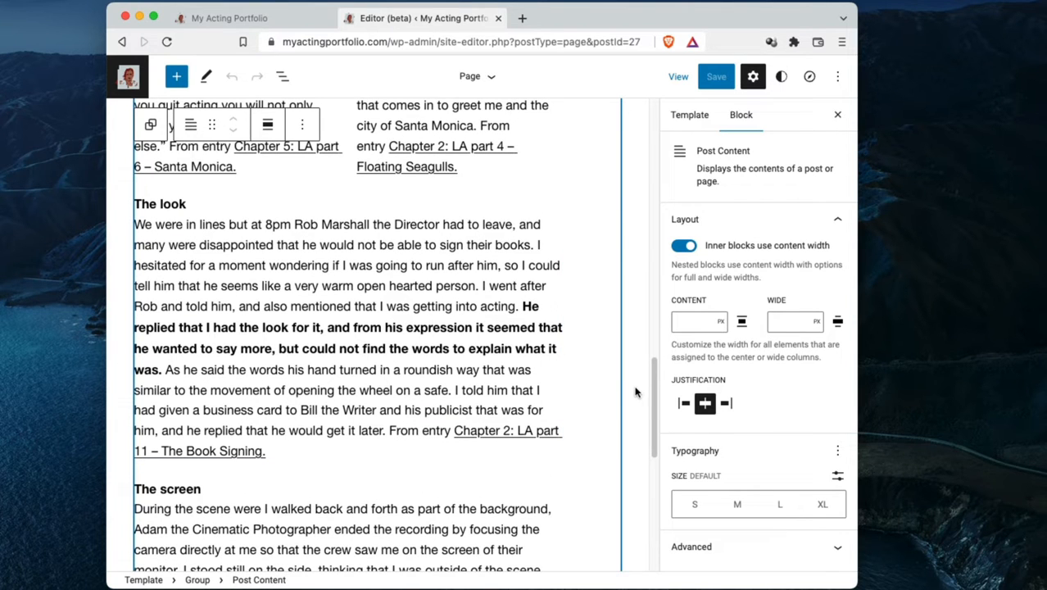
{"action": "scroll", "coordinate": [636, 391], "scroll_direction": "up", "scroll_amount": 15}
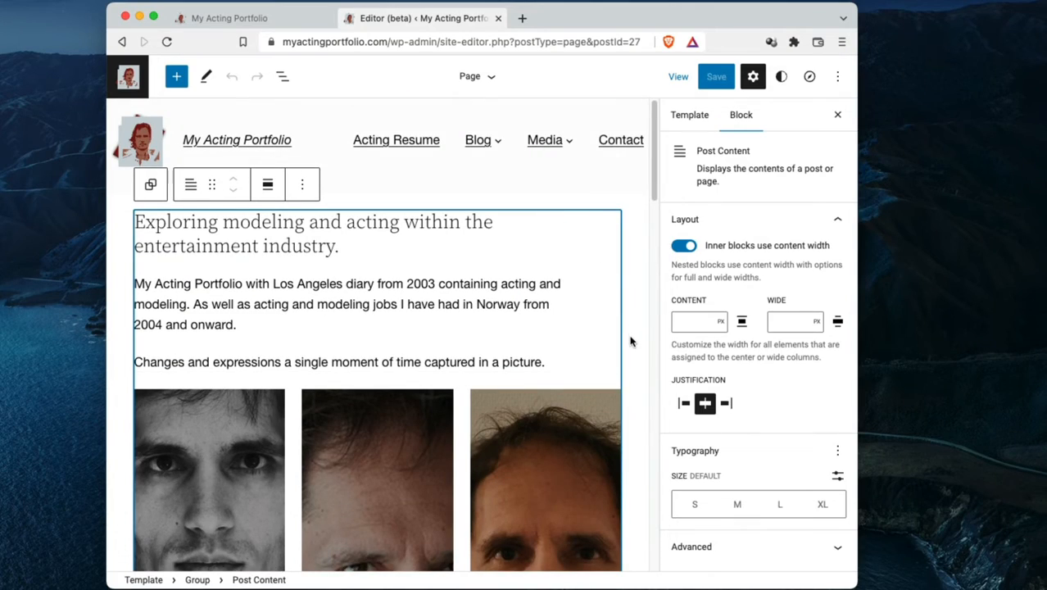
{"action": "scroll", "coordinate": [631, 336], "scroll_direction": "down", "scroll_amount": 15}
{"action": "scroll", "coordinate": [630, 341], "scroll_direction": "down", "scroll_amount": 5}
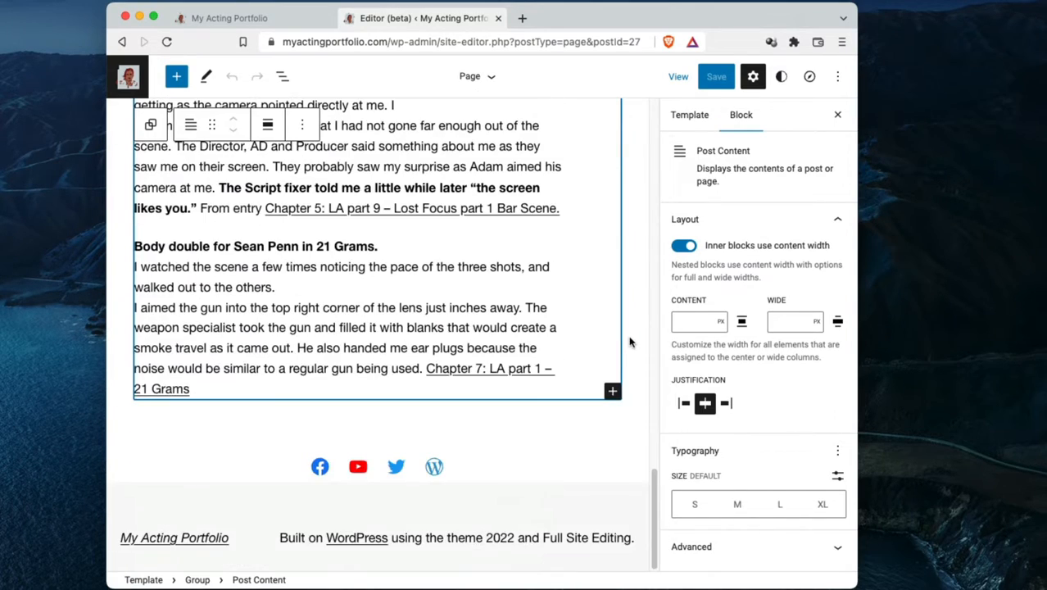
Select the Footer template part, view the replacement footer patterns and close them without choosing one
{"action": "left_click", "coordinate": [538, 499]}
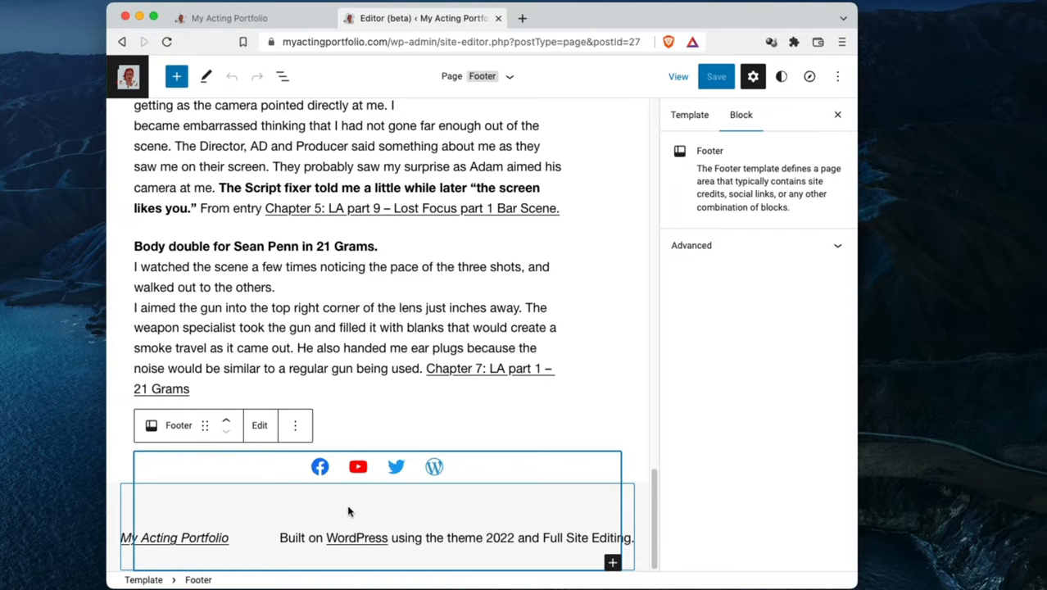
{"action": "left_click", "coordinate": [295, 426]}
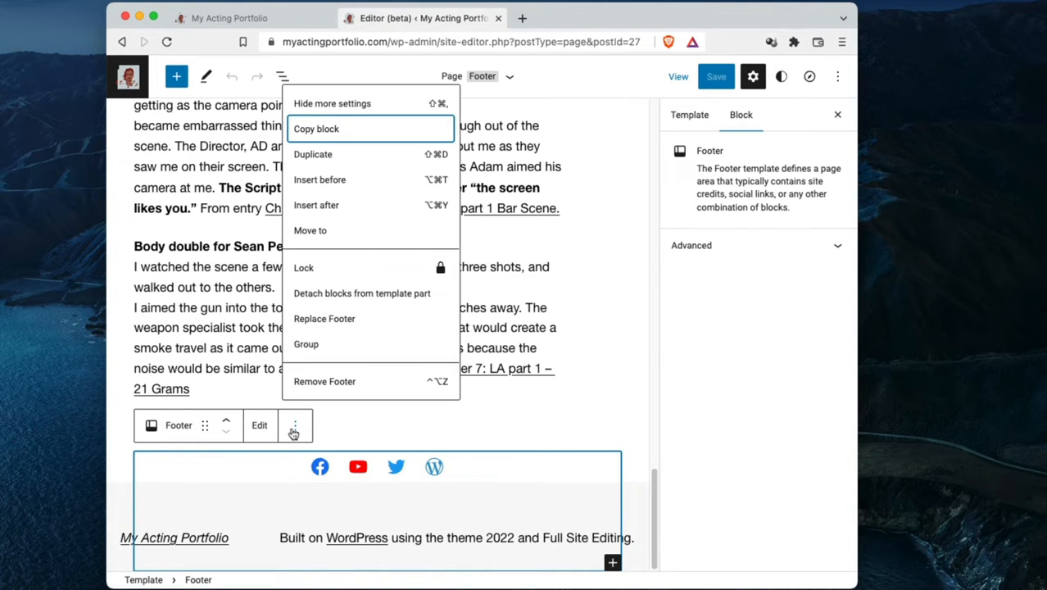
{"action": "left_click", "coordinate": [339, 323]}
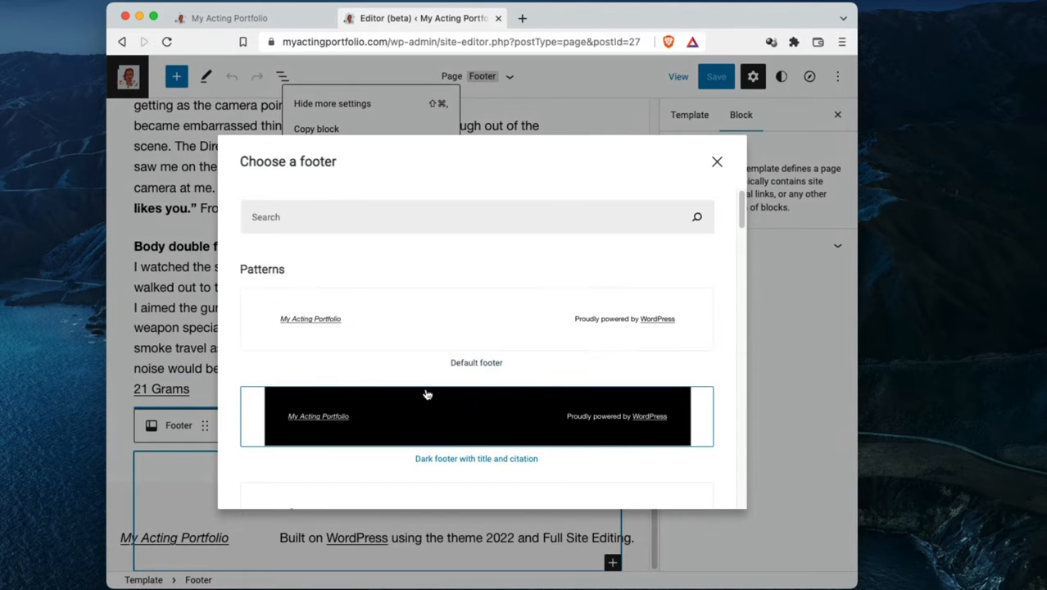
{"action": "scroll", "coordinate": [426, 395], "scroll_direction": "down", "scroll_amount": 10}
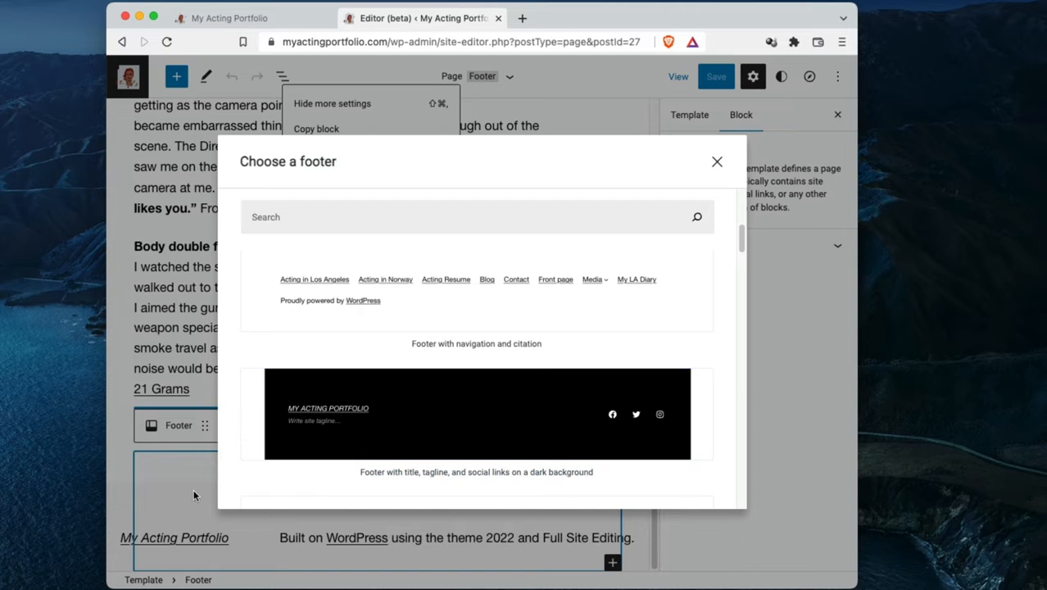
{"action": "left_click", "coordinate": [718, 165]}
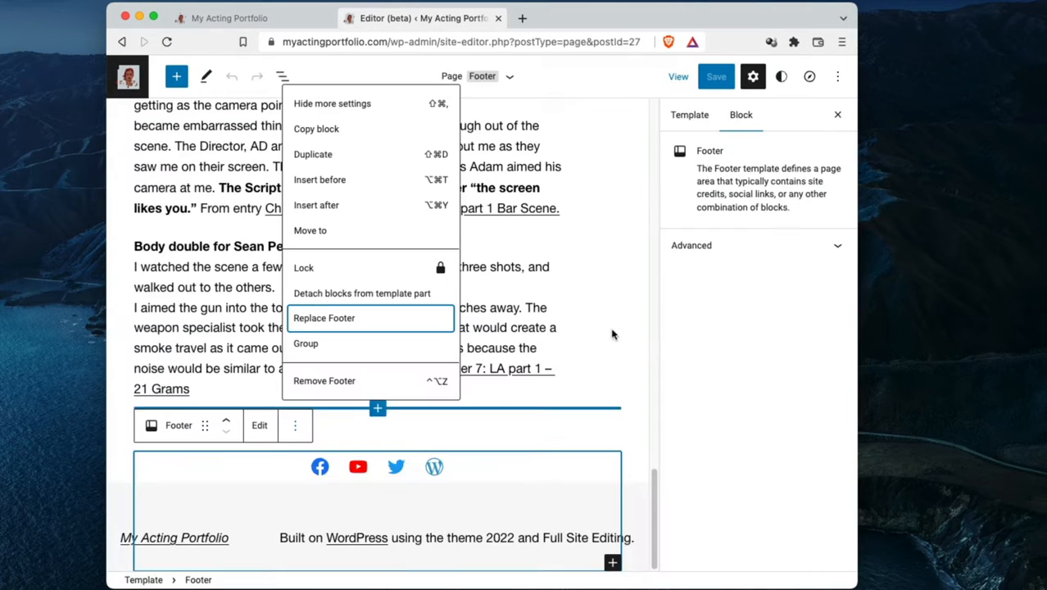
{"action": "left_click", "coordinate": [634, 397]}
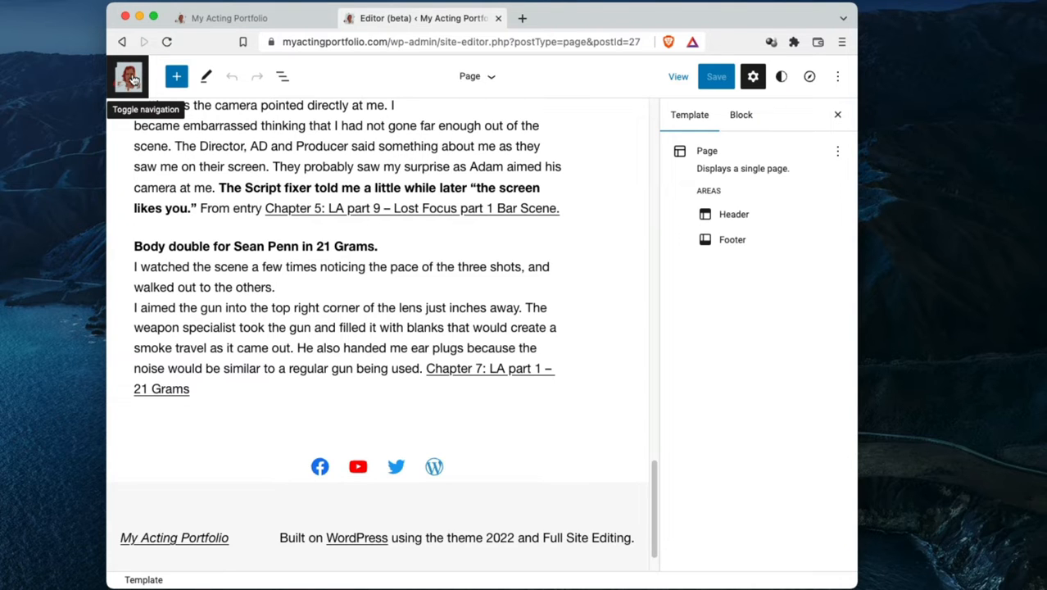
Open the site editor's list of templates and browse the Los Angeles Category chapter templates
{"action": "left_click", "coordinate": [129, 78]}
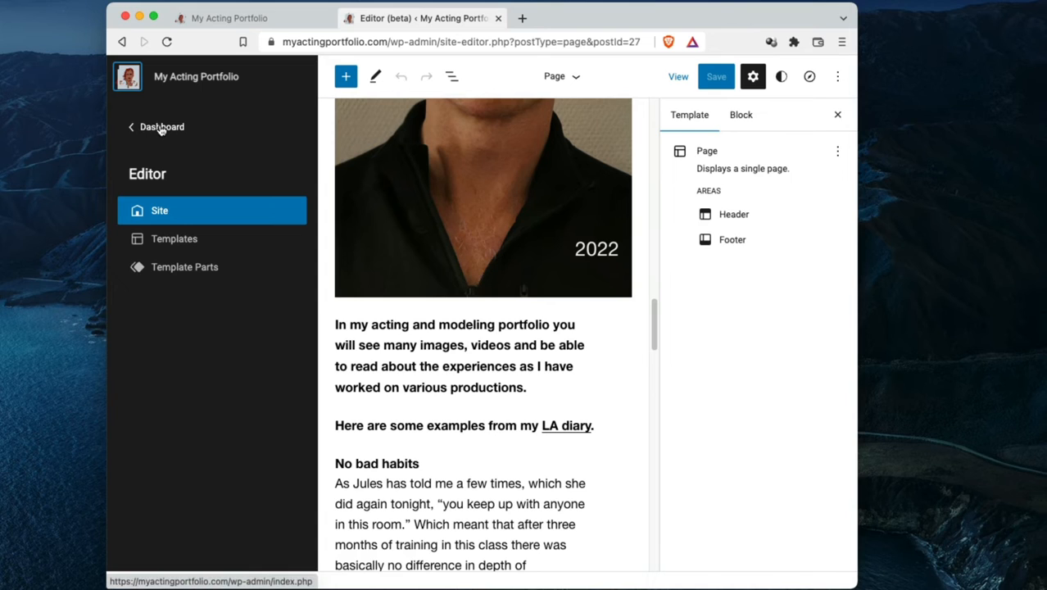
{"action": "left_click", "coordinate": [173, 244]}
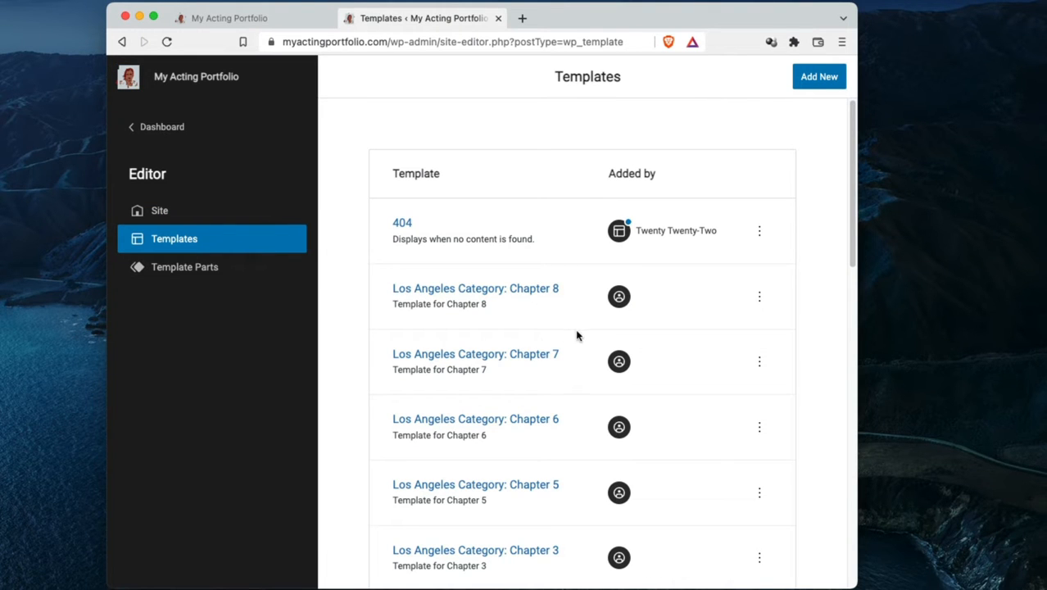
{"action": "scroll", "coordinate": [581, 338], "scroll_direction": "down", "scroll_amount": 2}
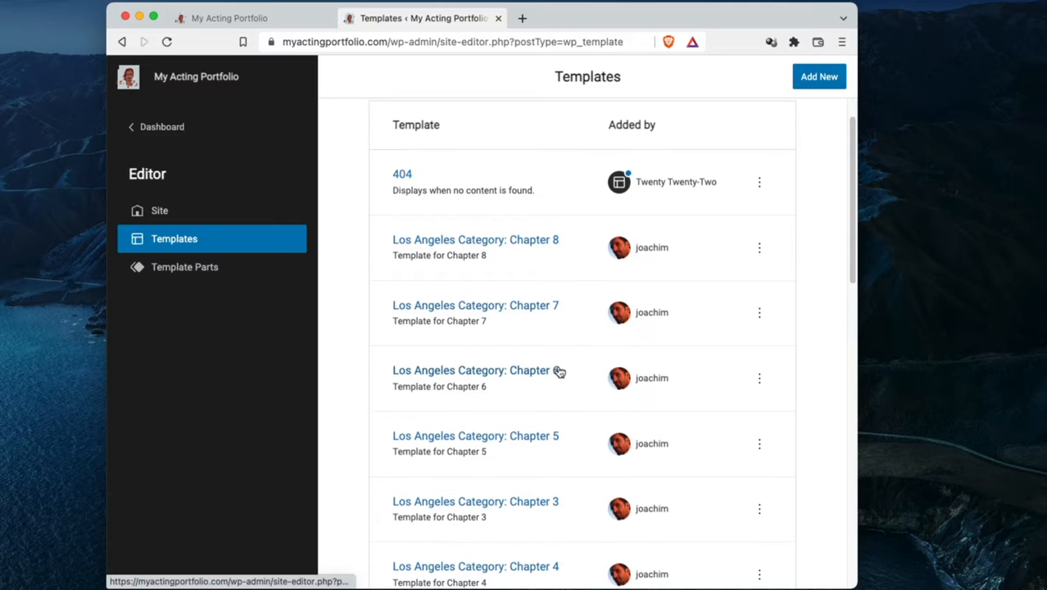
{"action": "scroll", "coordinate": [558, 371], "scroll_direction": "down", "scroll_amount": 1}
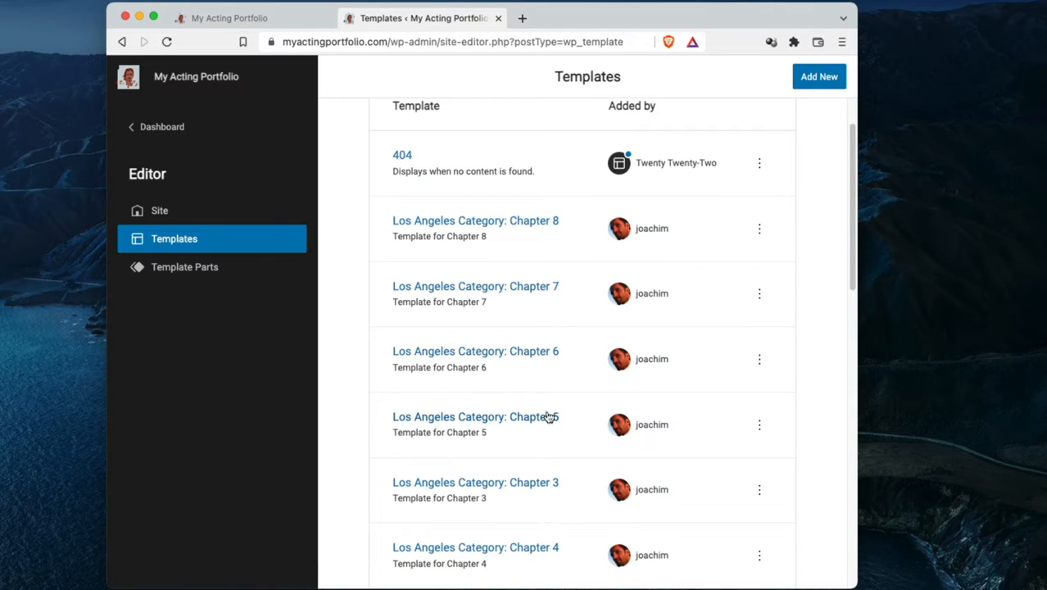
{"action": "scroll", "coordinate": [578, 417], "scroll_direction": "down", "scroll_amount": 1}
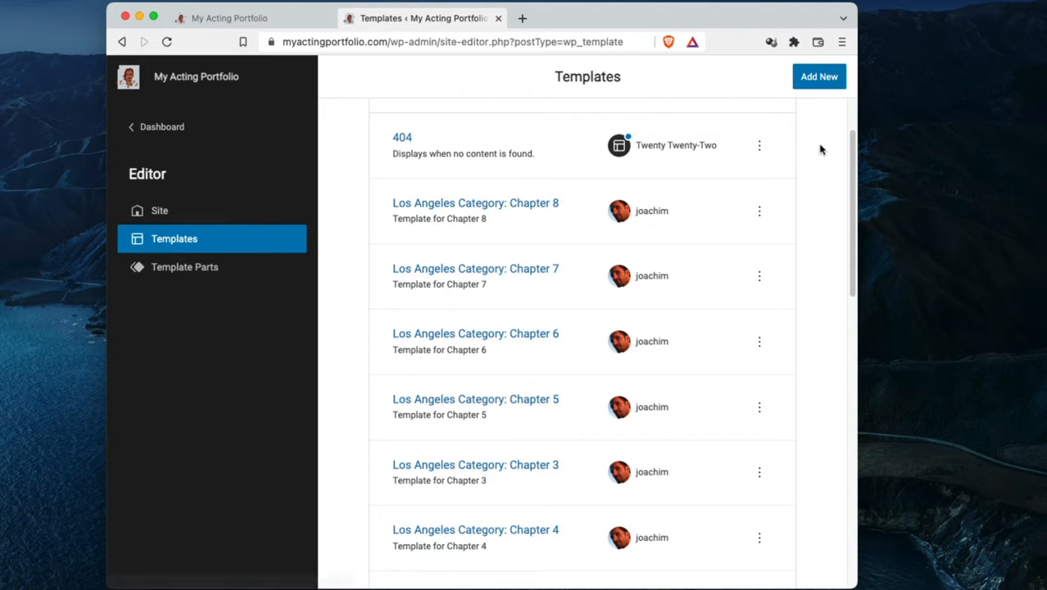
View the template types that can be added and the specific Los Angeles Category choices, then close them without adding one
{"action": "left_click", "coordinate": [818, 80]}
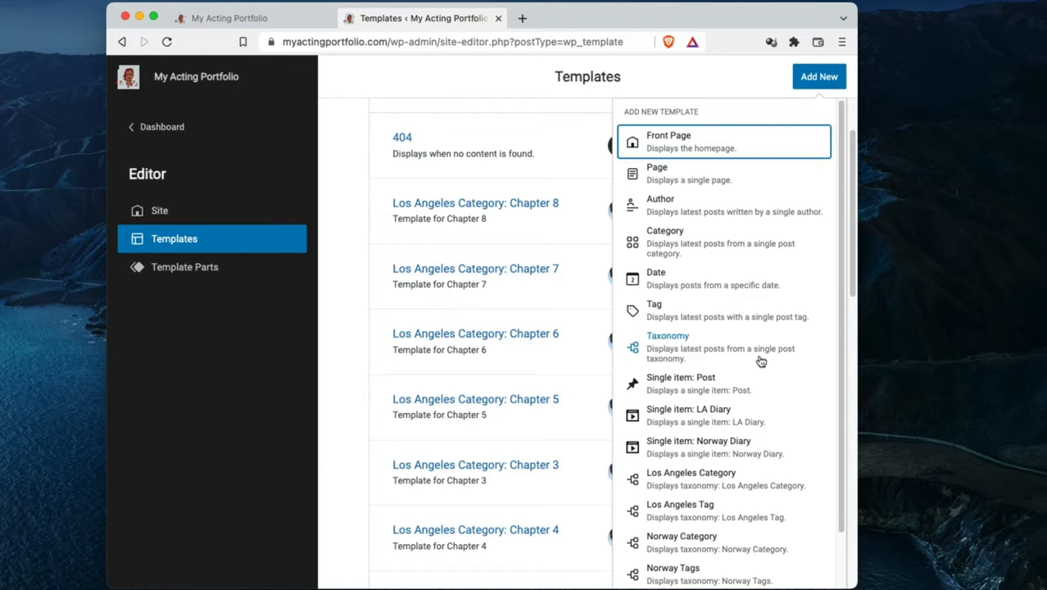
{"action": "scroll", "coordinate": [763, 400], "scroll_direction": "down", "scroll_amount": 1}
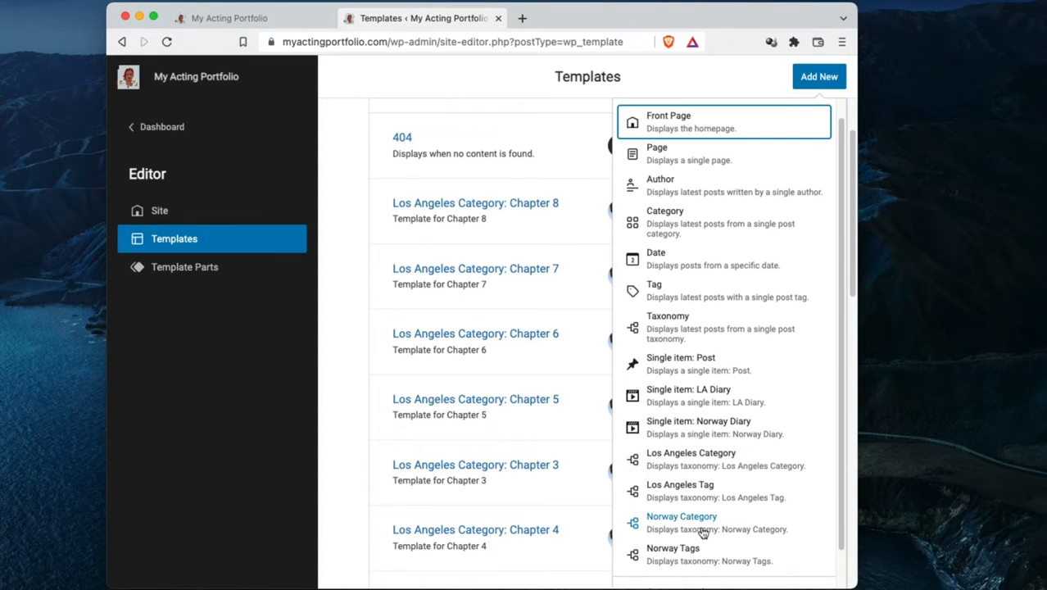
{"action": "left_click", "coordinate": [706, 463]}
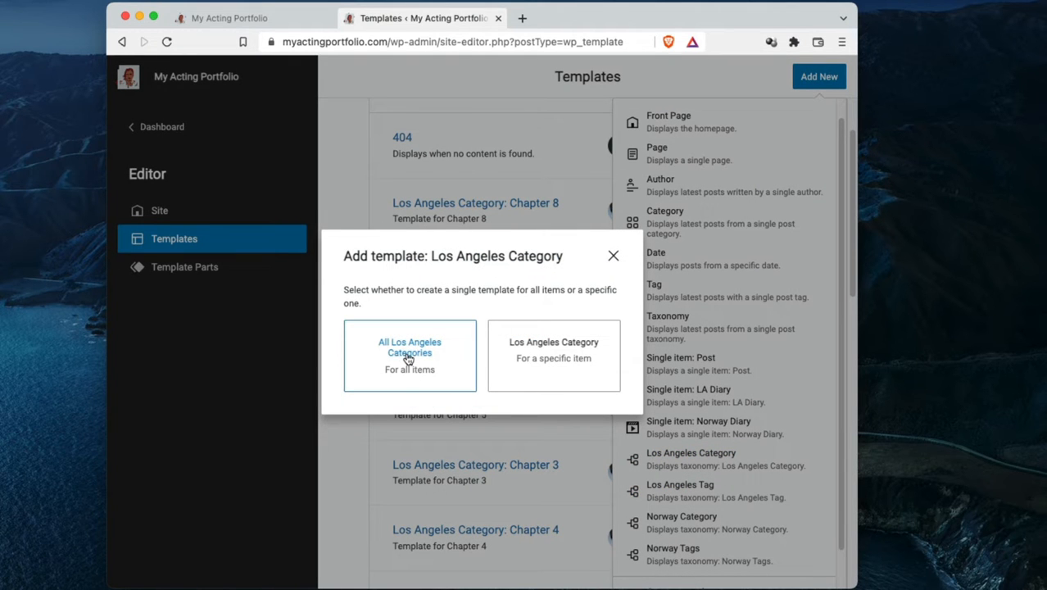
{"action": "left_click", "coordinate": [549, 361]}
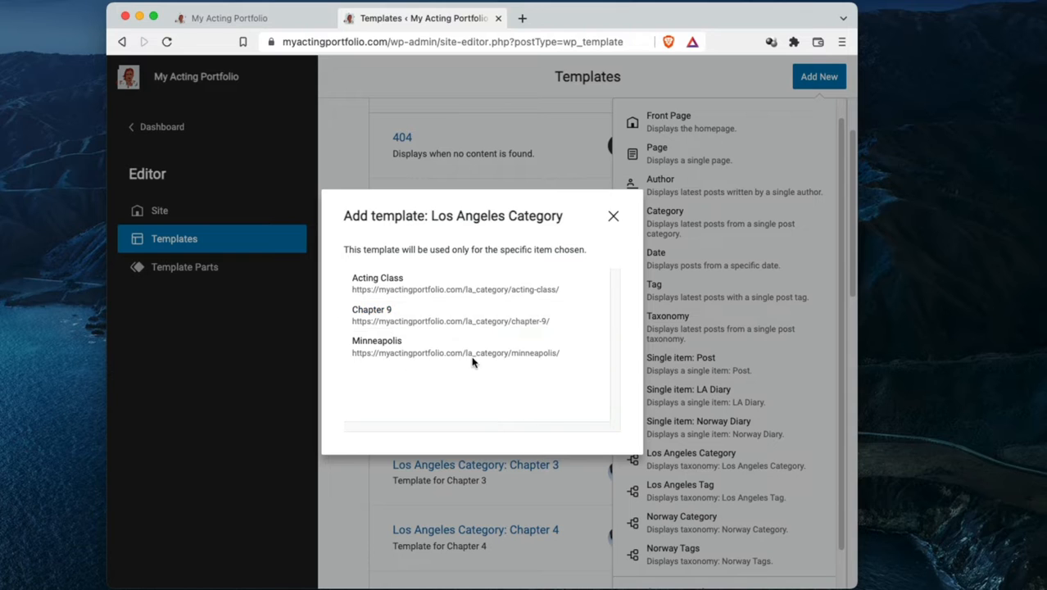
{"action": "left_click", "coordinate": [613, 216]}
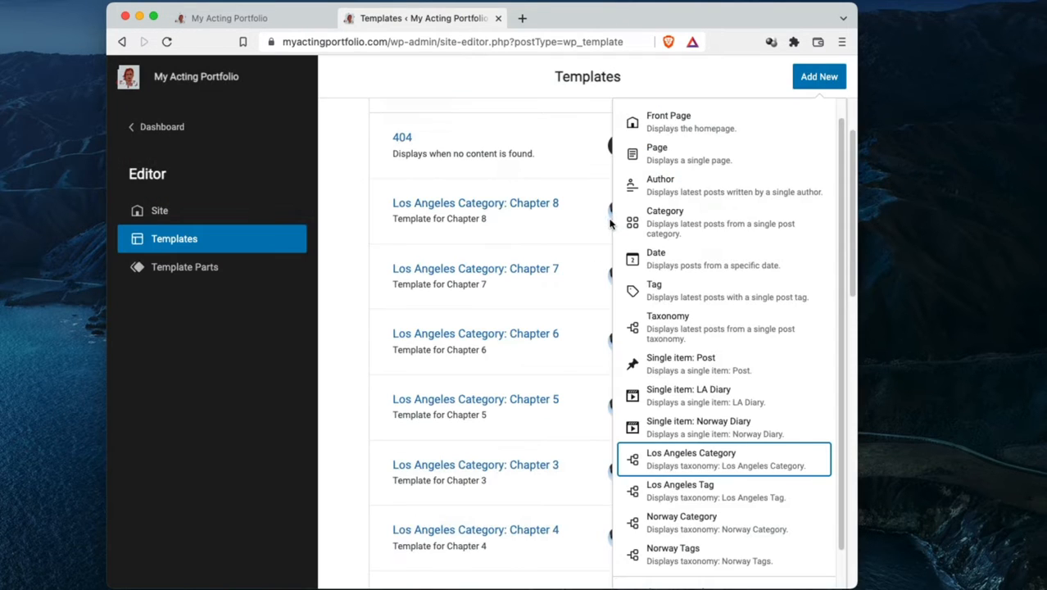
{"action": "left_click", "coordinate": [690, 79]}
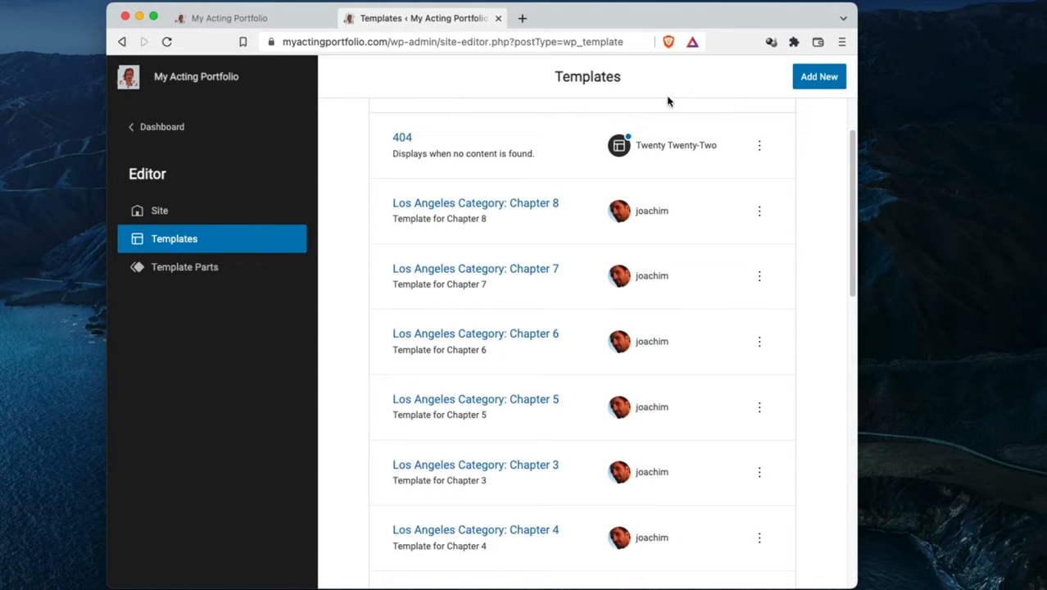
Open the Los Angeles Category: Chapter 8 template and select its chapter heading block
{"action": "left_click", "coordinate": [496, 204]}
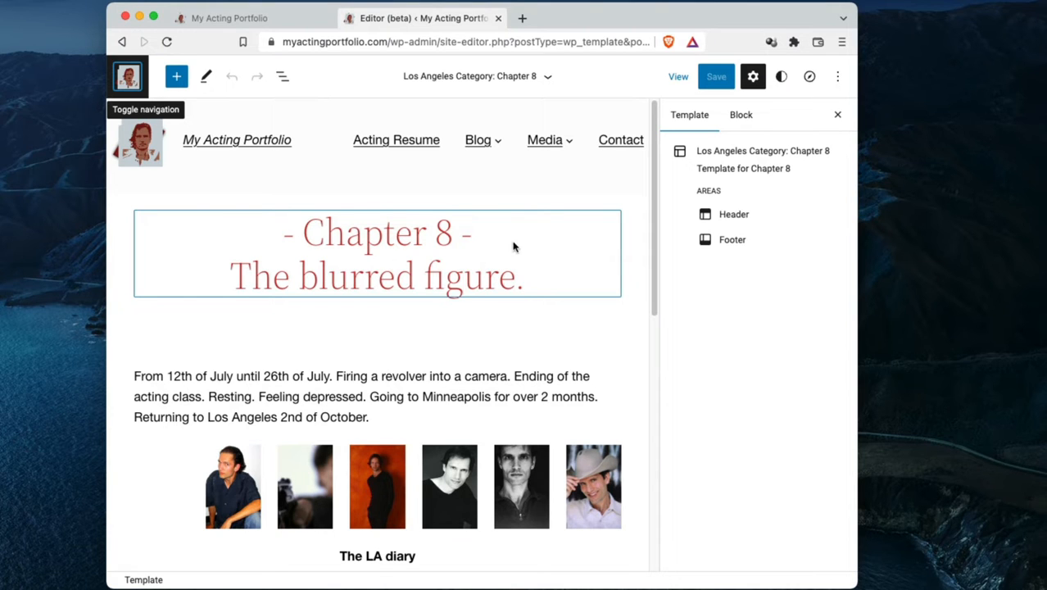
{"action": "left_click", "coordinate": [514, 247]}
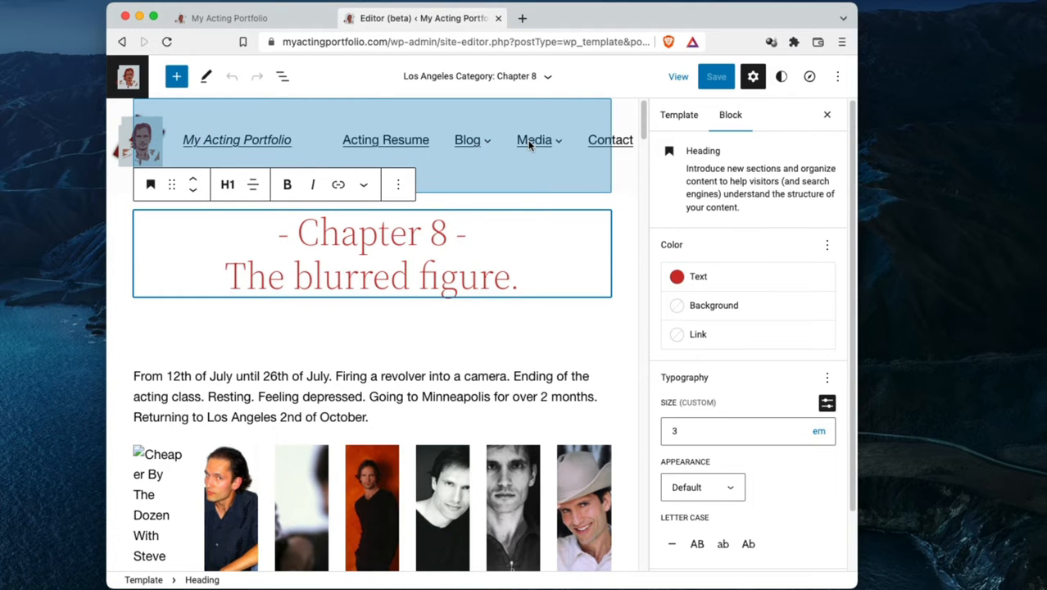
Select the 50px Spacer below the chapter heading, and open the Media Library to replace the gallery's broken first image
{"action": "left_click", "coordinate": [377, 338]}
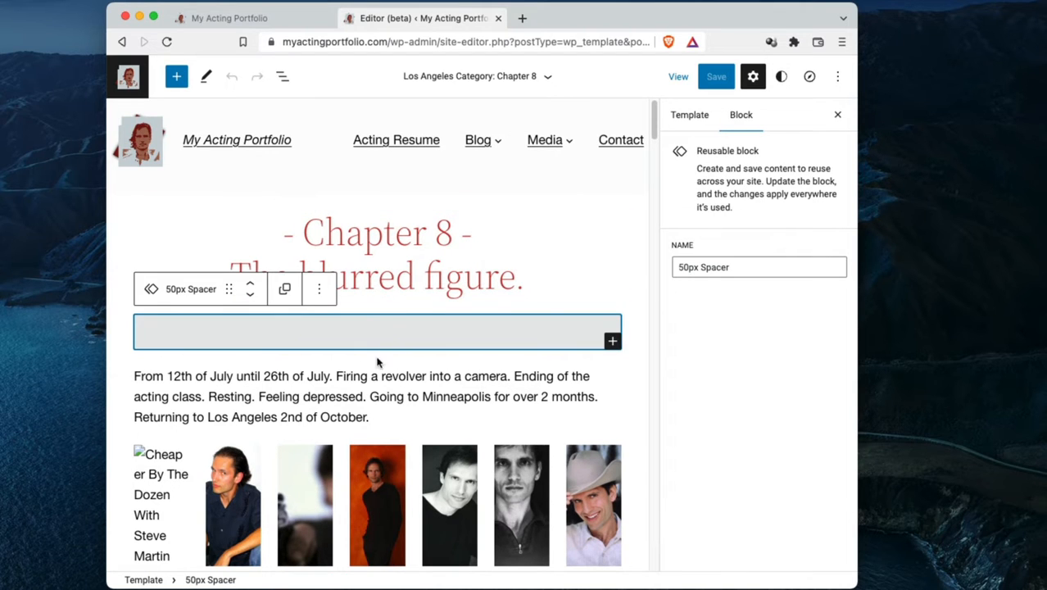
{"action": "scroll", "coordinate": [377, 362], "scroll_direction": "down", "scroll_amount": 3}
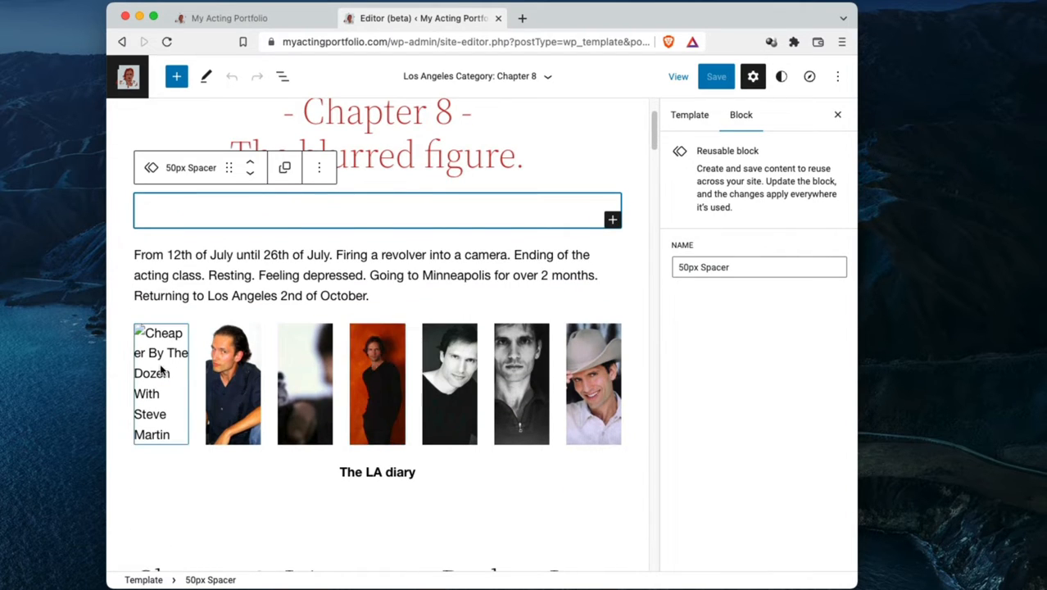
{"action": "left_click", "coordinate": [161, 370]}
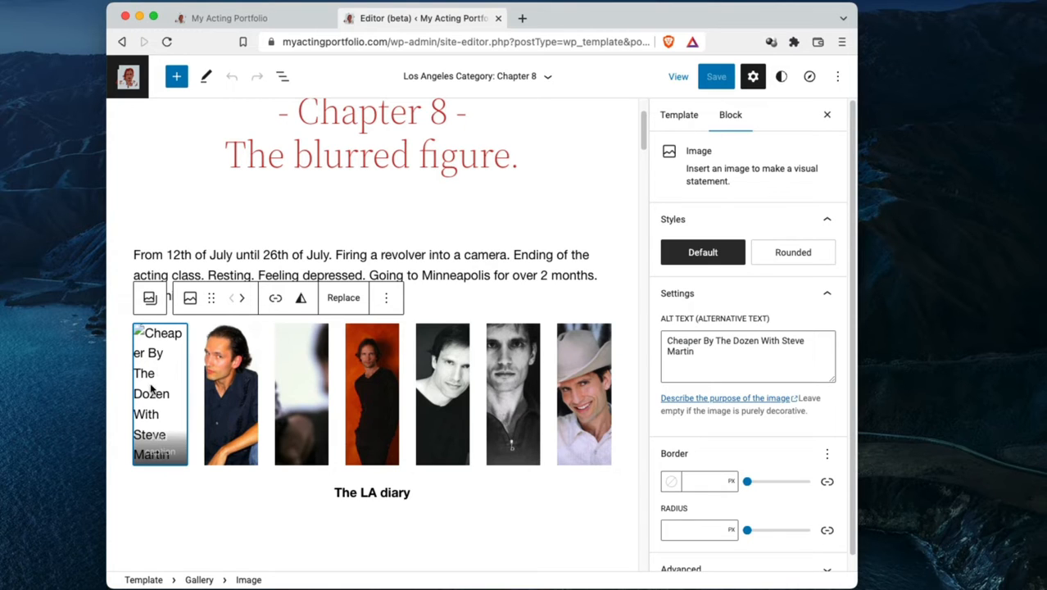
{"action": "left_click", "coordinate": [341, 298]}
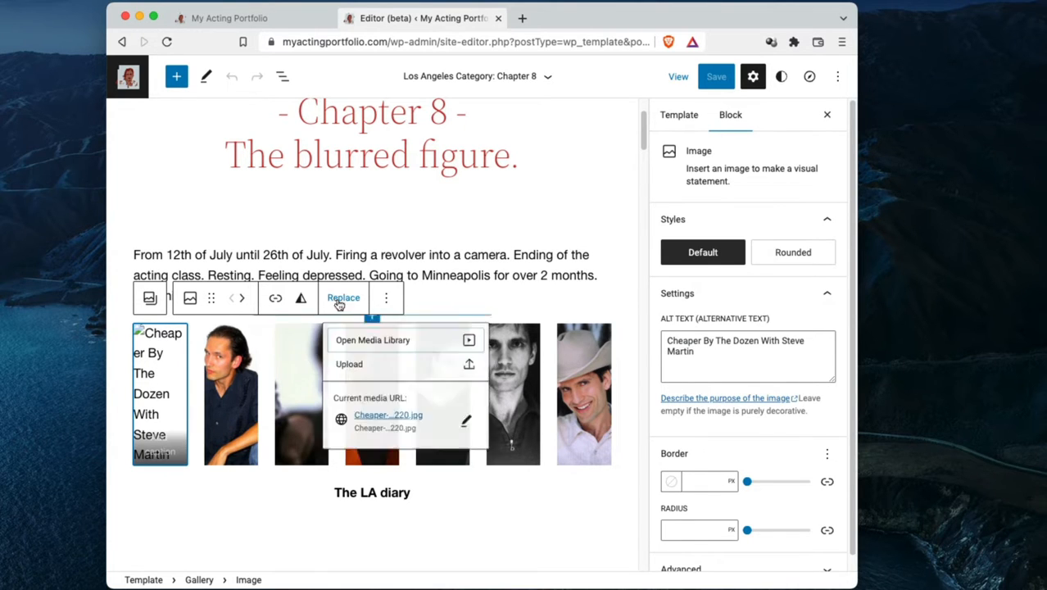
{"action": "left_click", "coordinate": [391, 343]}
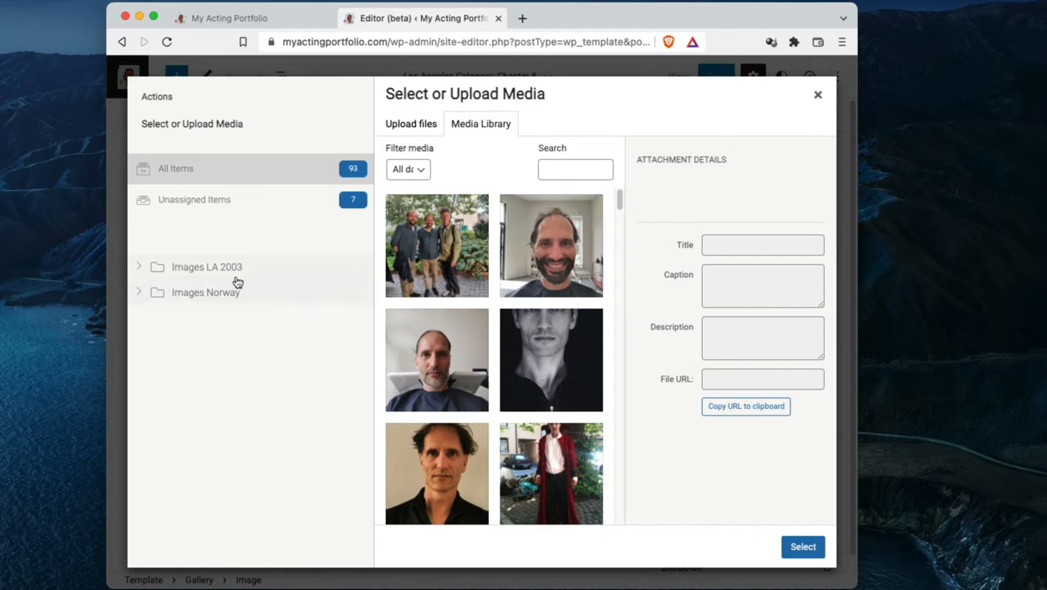
View the subfolders of Images LA 2003, widen the browser window and look through all the media library images
{"action": "left_click", "coordinate": [140, 268]}
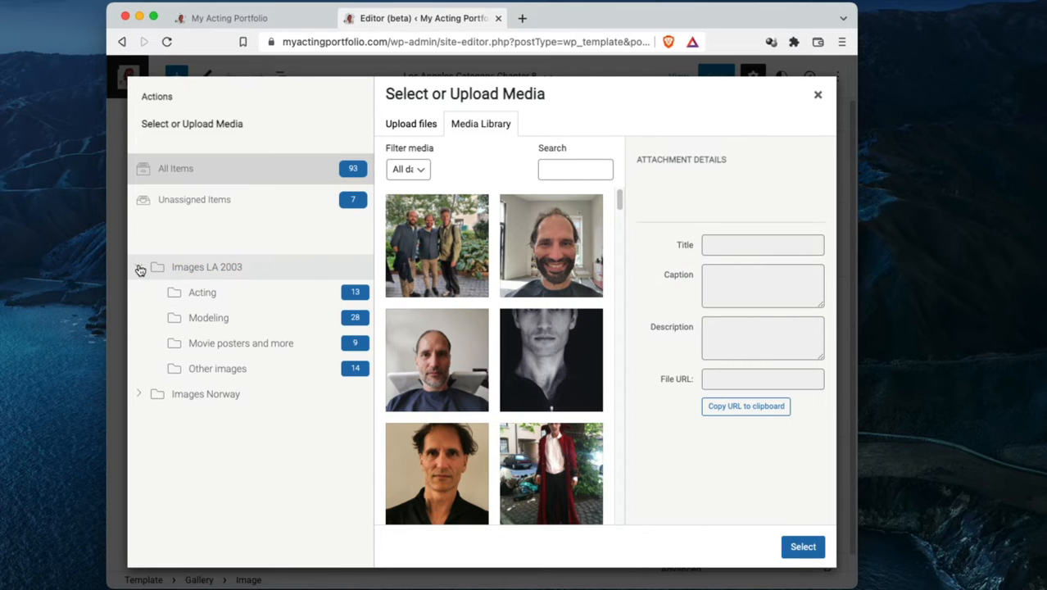
{"action": "left_click", "coordinate": [141, 269]}
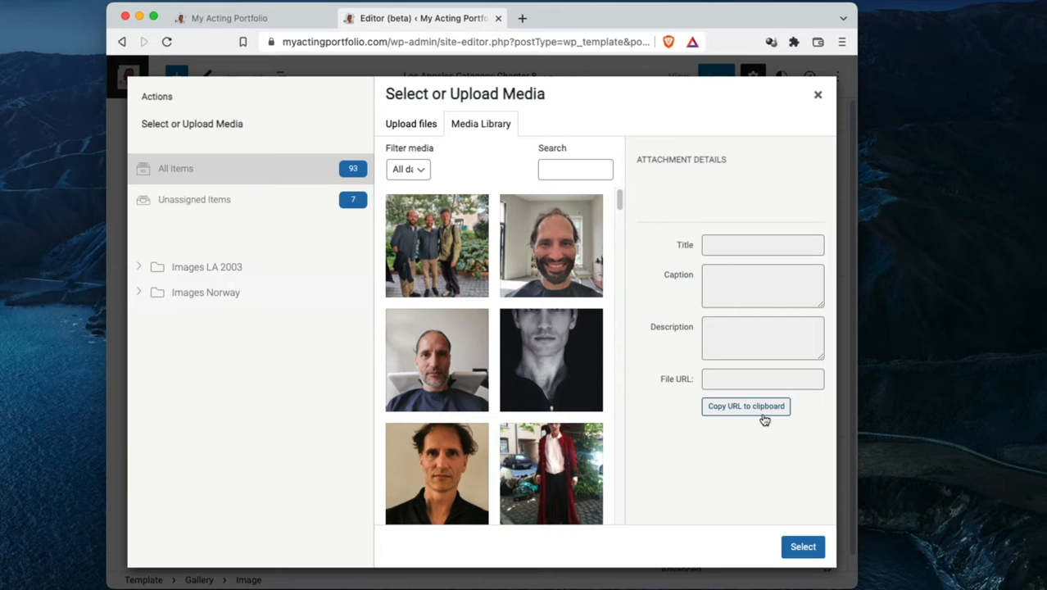
{"action": "left_click_drag", "start_coordinate": [852, 583], "coordinate": [1041, 585]}
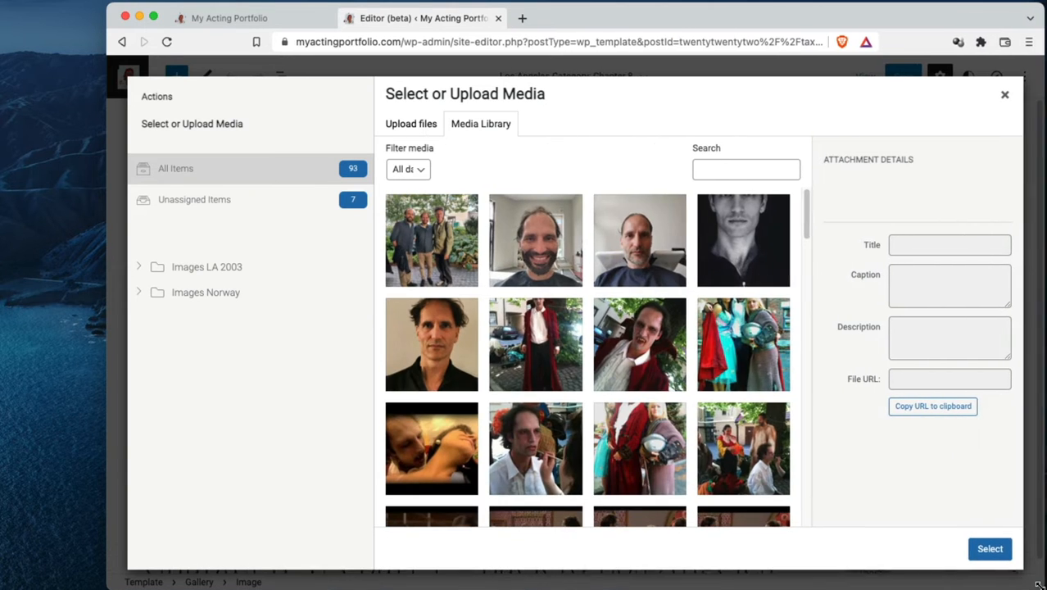
{"action": "scroll", "coordinate": [574, 398], "scroll_direction": "down", "scroll_amount": 2}
{"action": "scroll", "coordinate": [574, 398], "scroll_direction": "down", "scroll_amount": 10}
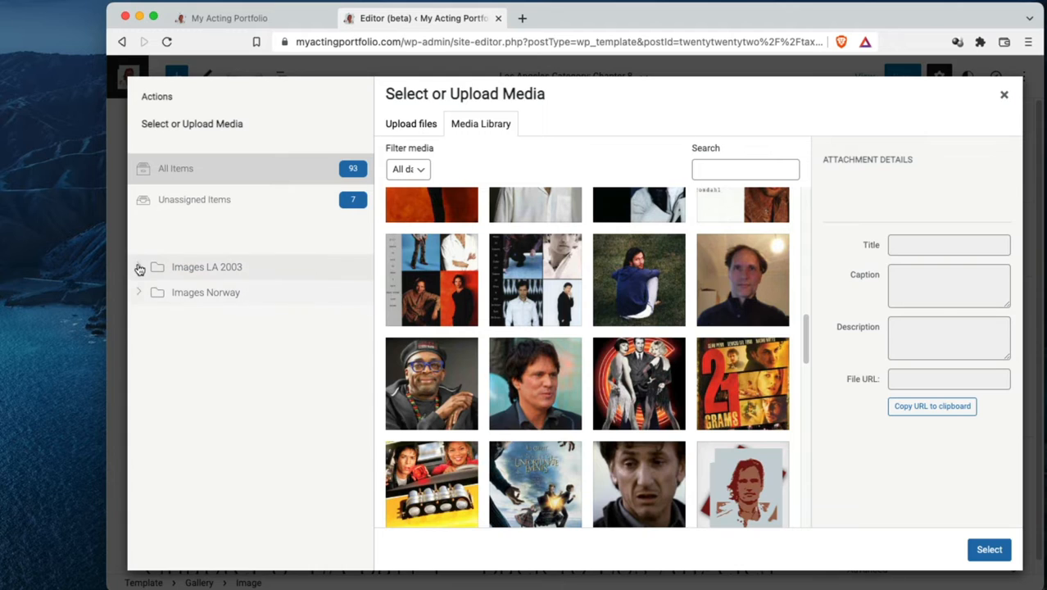
Replace the gallery's first image with Cheaper-By-The-Dozen.jpg from the Acting folder under Images LA 2003
{"action": "left_click", "coordinate": [138, 268]}
{"action": "left_click", "coordinate": [205, 295]}
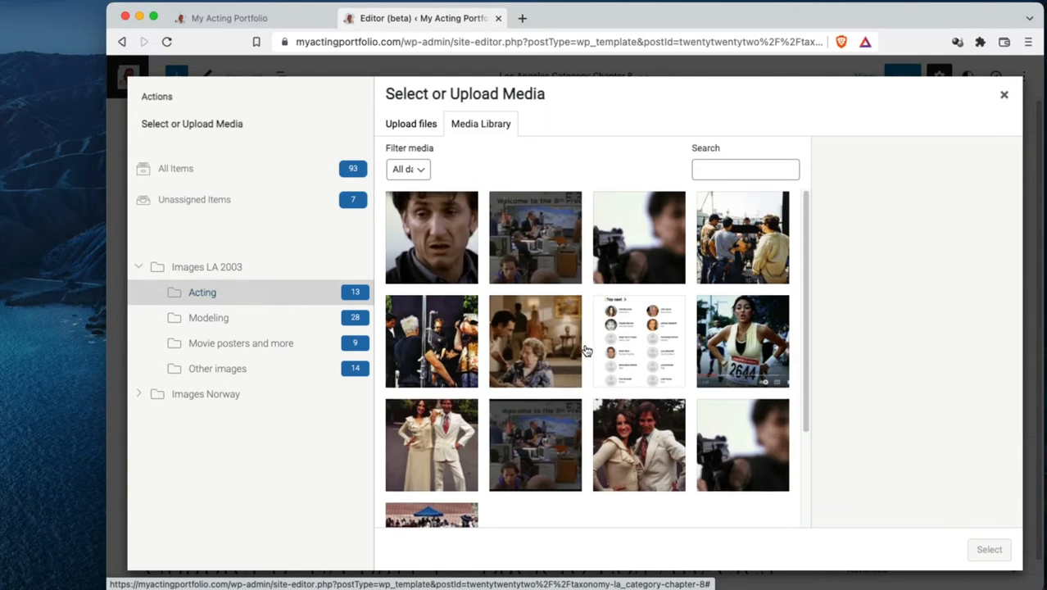
{"action": "scroll", "coordinate": [585, 350], "scroll_direction": "down", "scroll_amount": 1}
{"action": "scroll", "coordinate": [585, 350], "scroll_direction": "down", "scroll_amount": 2}
{"action": "left_click", "coordinate": [449, 441]}
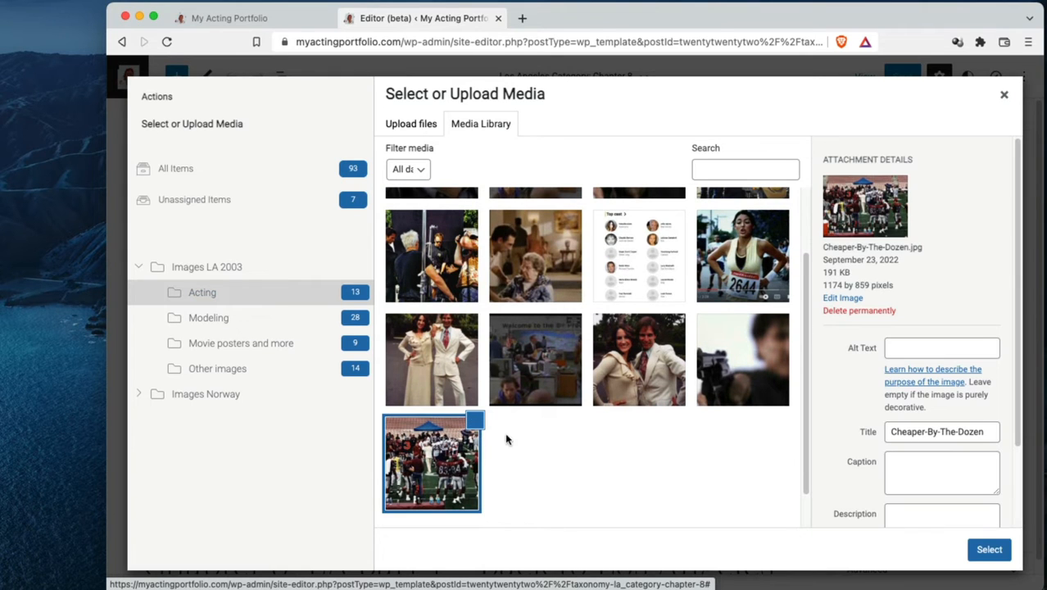
{"action": "left_click", "coordinate": [989, 550]}
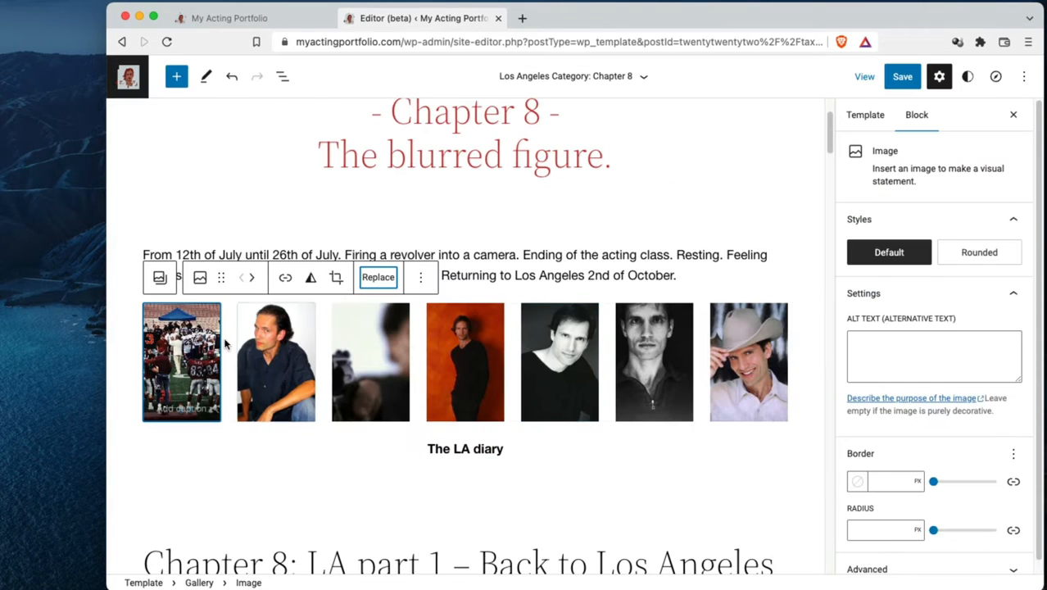
Select The LA diary paragraph and the Post Template below it, and view the template's block structure in List View
{"action": "scroll", "coordinate": [596, 440], "scroll_direction": "down", "scroll_amount": 1}
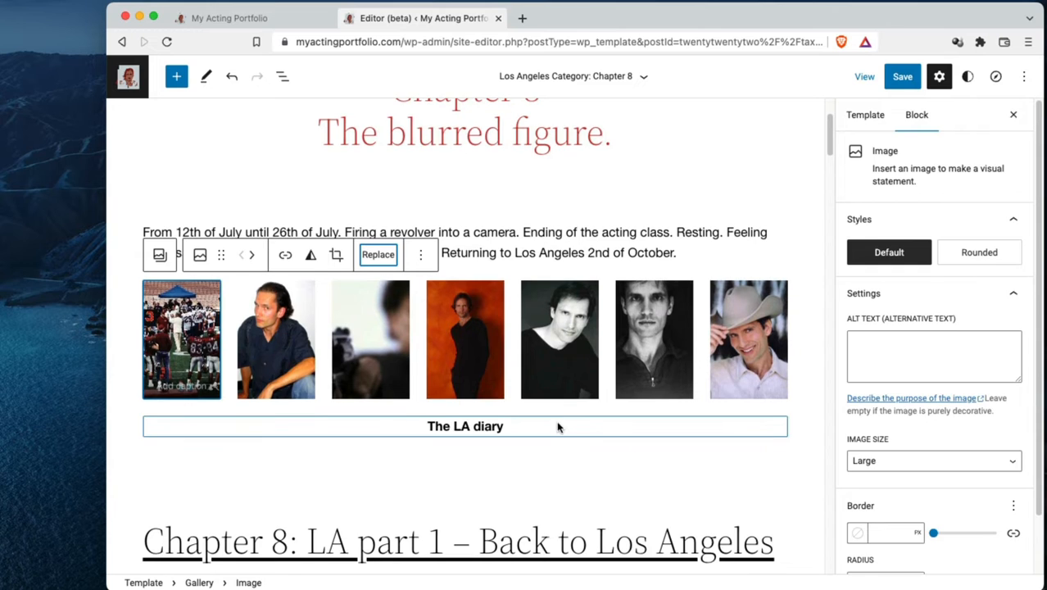
{"action": "left_click", "coordinate": [560, 425]}
{"action": "scroll", "coordinate": [560, 425], "scroll_direction": "down", "scroll_amount": 2}
{"action": "scroll", "coordinate": [560, 425], "scroll_direction": "down", "scroll_amount": 2}
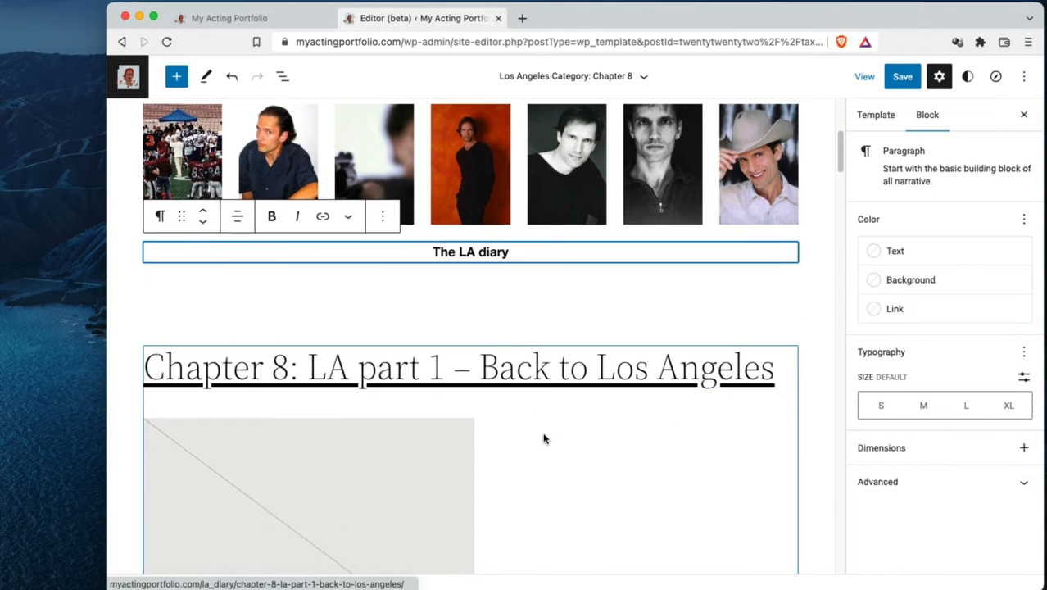
{"action": "left_click", "coordinate": [561, 425]}
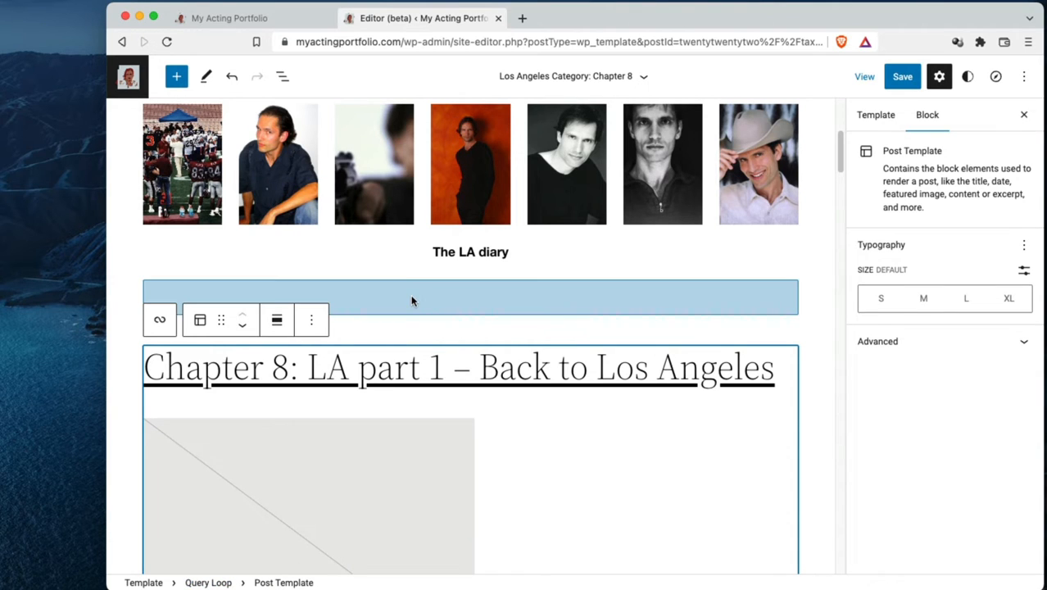
{"action": "left_click", "coordinate": [283, 79]}
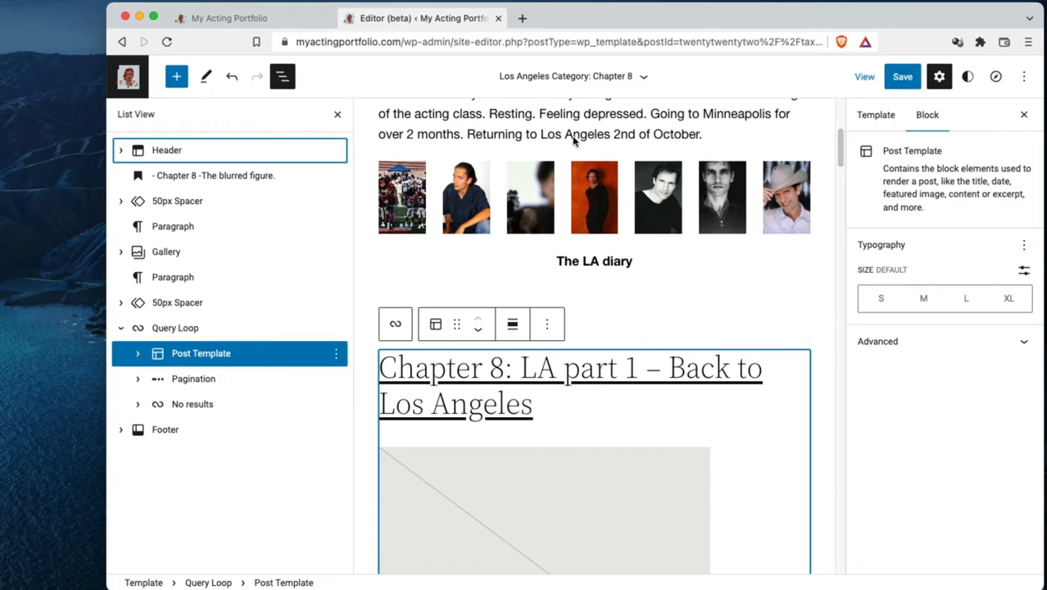
{"action": "left_click", "coordinate": [283, 76]}
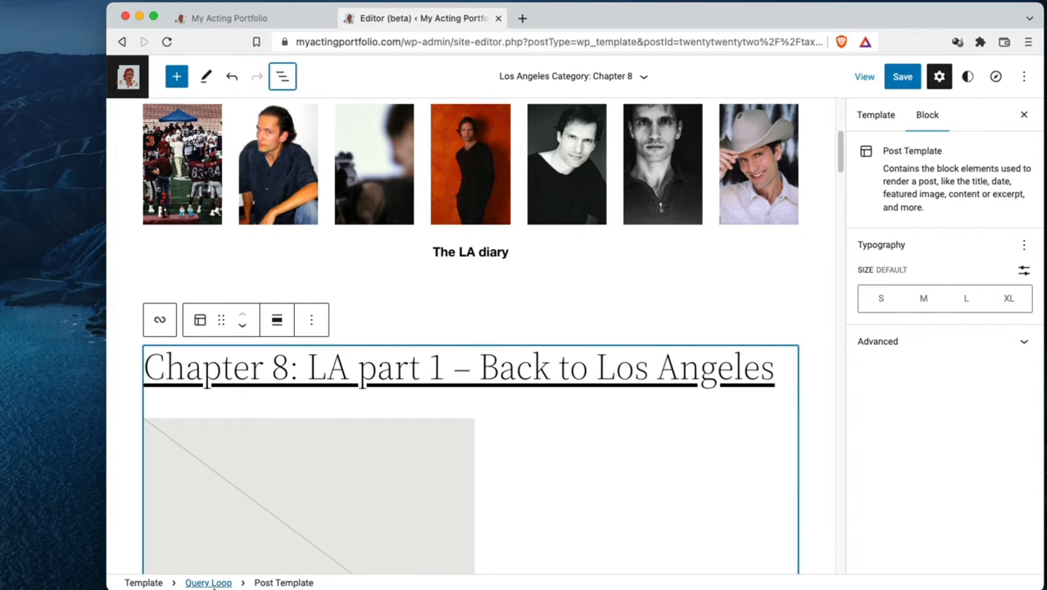
Select the Query Loop block and examine its layout, post type, ordering and category filter settings
{"action": "left_click", "coordinate": [210, 582]}
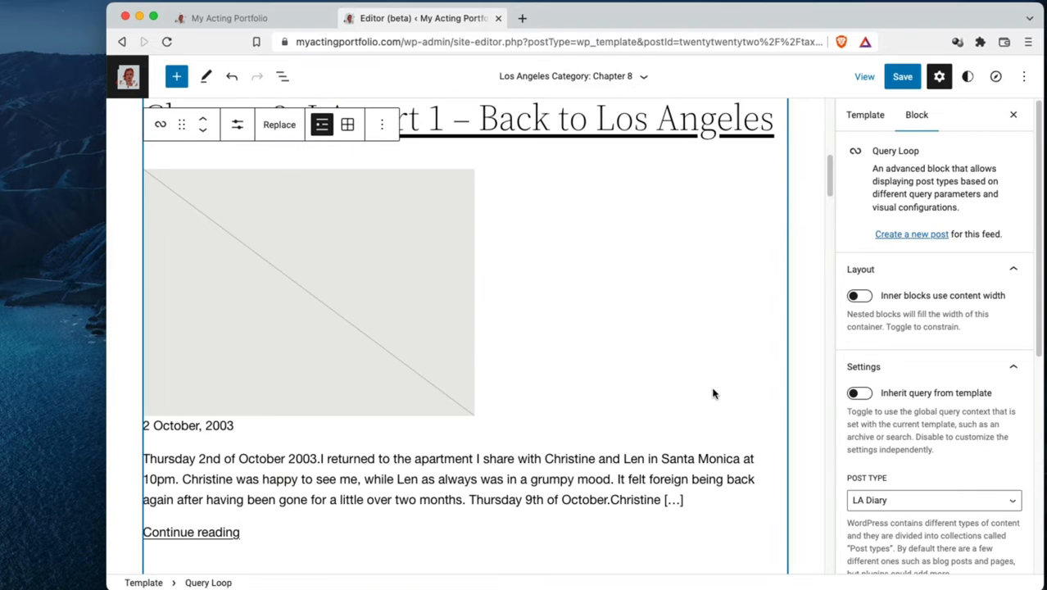
{"action": "scroll", "coordinate": [902, 452], "scroll_direction": "down", "scroll_amount": 2}
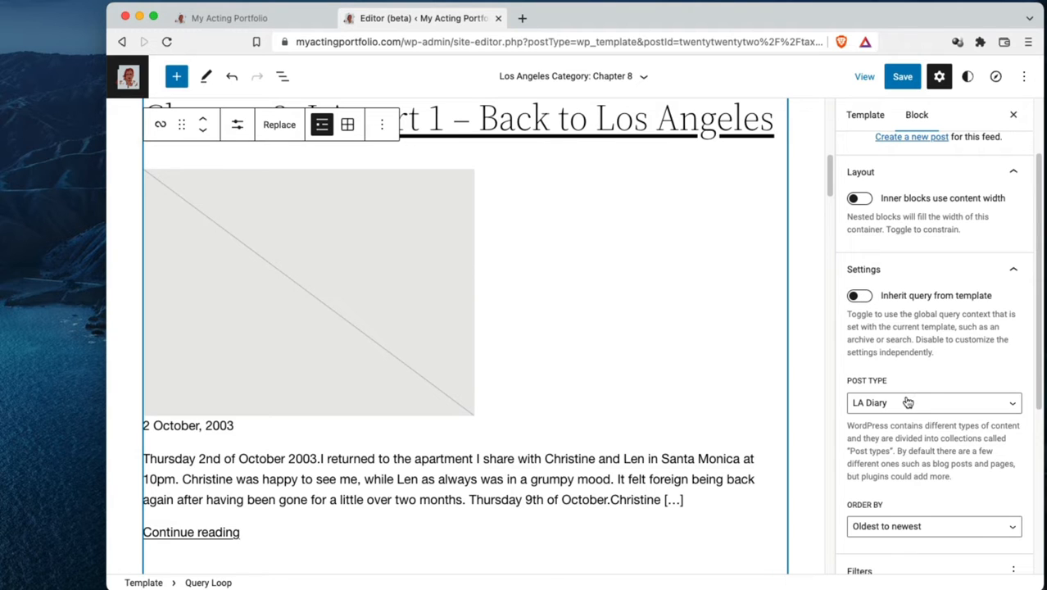
{"action": "scroll", "coordinate": [925, 474], "scroll_direction": "down", "scroll_amount": 3}
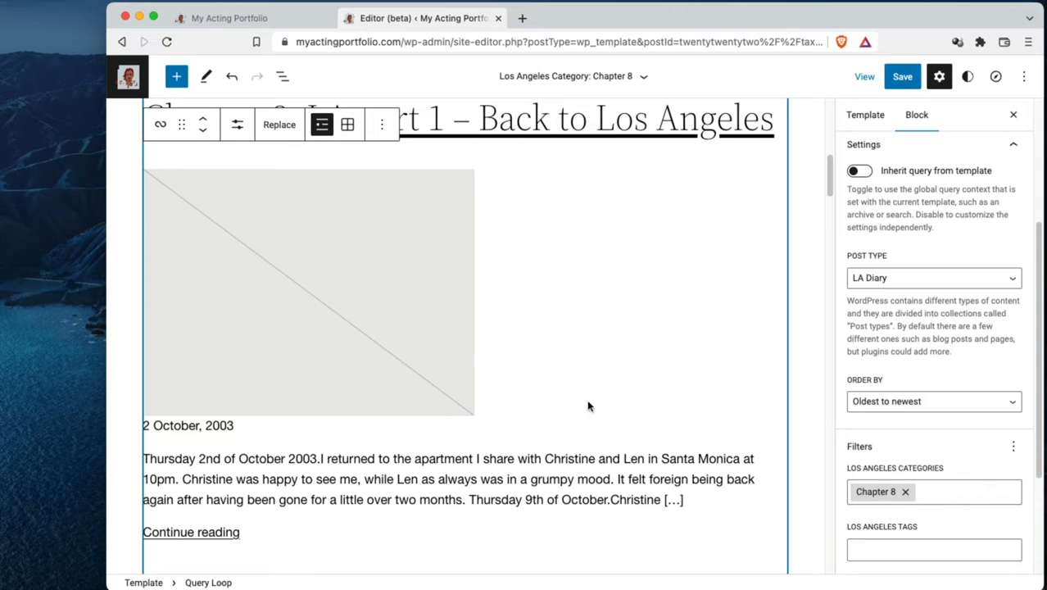
{"action": "scroll", "coordinate": [574, 407], "scroll_direction": "up", "scroll_amount": 3}
{"action": "scroll", "coordinate": [563, 416], "scroll_direction": "down", "scroll_amount": 3}
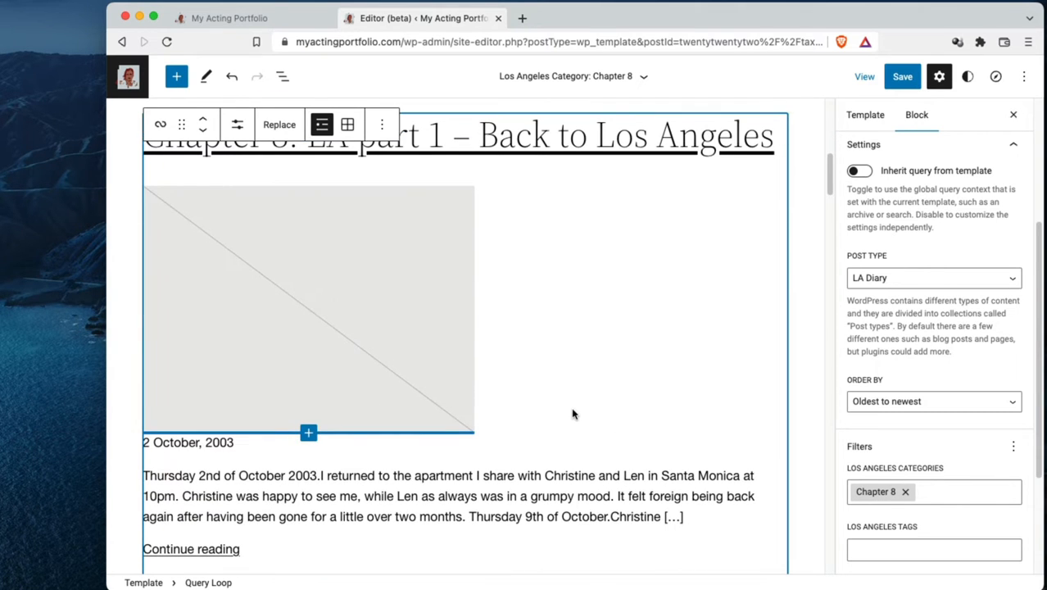
View the replacement patterns for the Query Loop as a grid, and close them without choosing one
{"action": "left_click", "coordinate": [281, 126]}
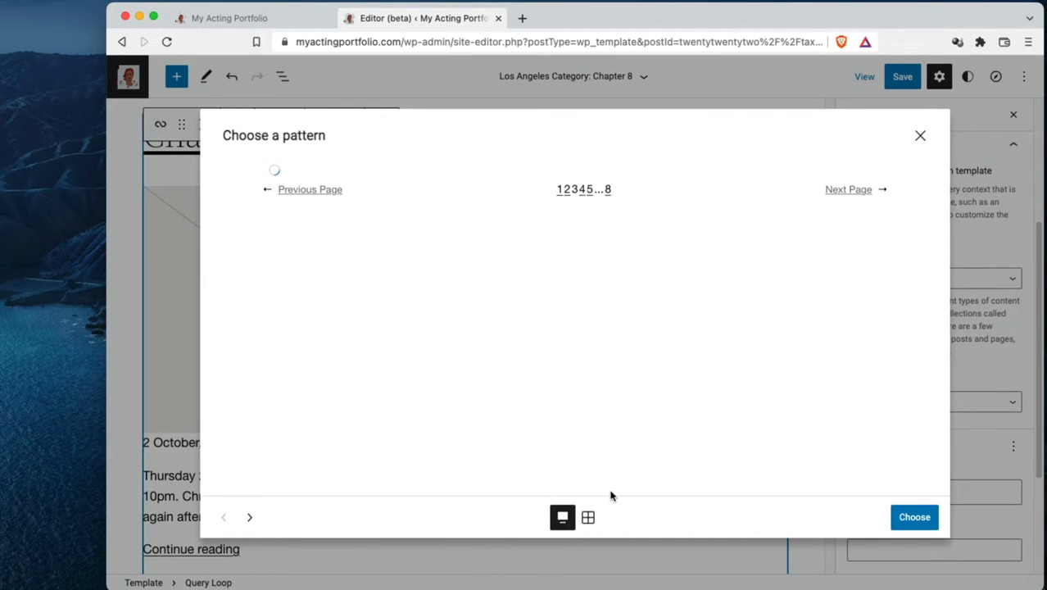
{"action": "left_click", "coordinate": [589, 517]}
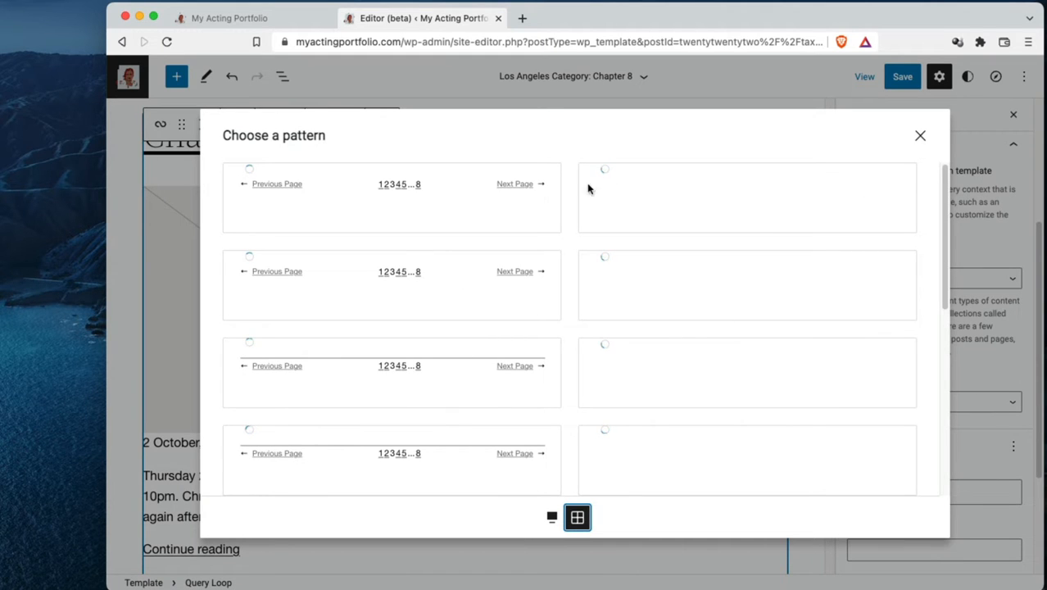
{"action": "scroll", "coordinate": [657, 330], "scroll_direction": "down", "scroll_amount": 5}
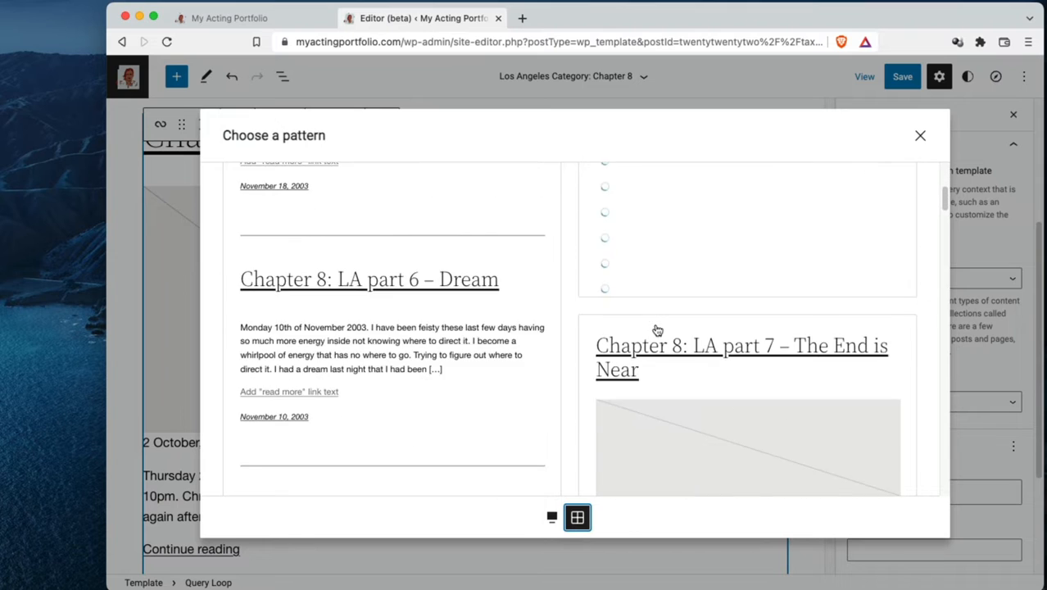
{"action": "scroll", "coordinate": [478, 329], "scroll_direction": "down", "scroll_amount": 3}
{"action": "scroll", "coordinate": [484, 328], "scroll_direction": "down", "scroll_amount": 1}
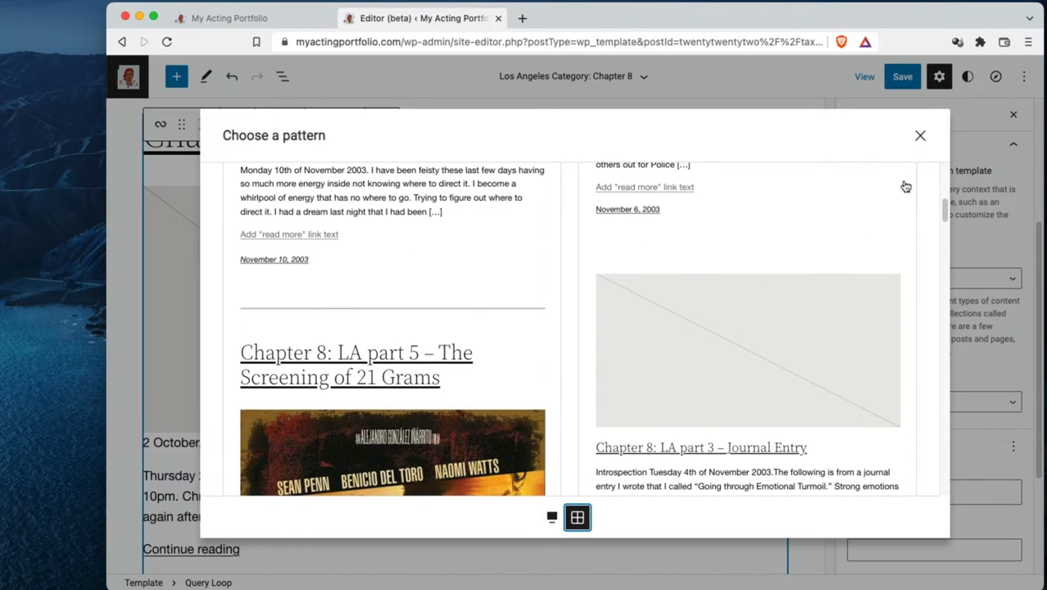
{"action": "left_click", "coordinate": [921, 137]}
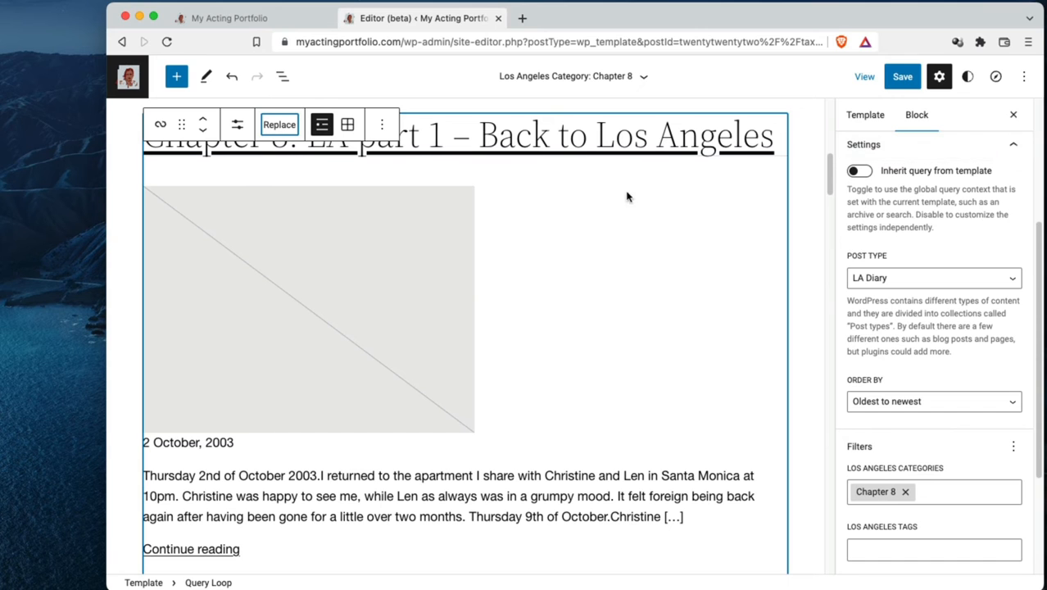
Inspect the first diary post's featured image, date and excerpt blocks in the Query Loop
{"action": "left_click", "coordinate": [419, 262]}
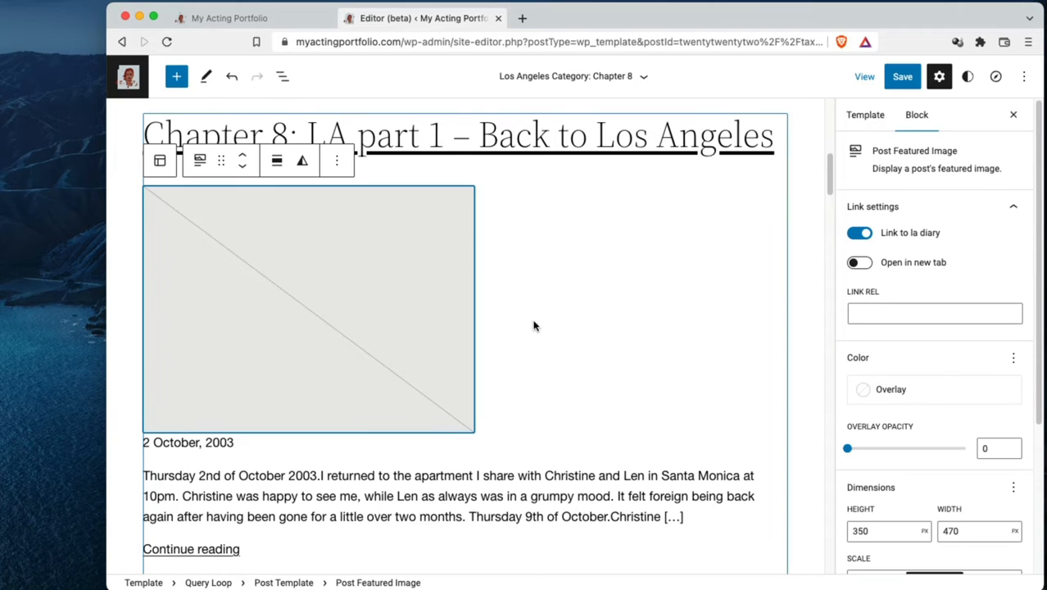
{"action": "scroll", "coordinate": [534, 326], "scroll_direction": "down", "scroll_amount": 3}
{"action": "left_click", "coordinate": [279, 322]}
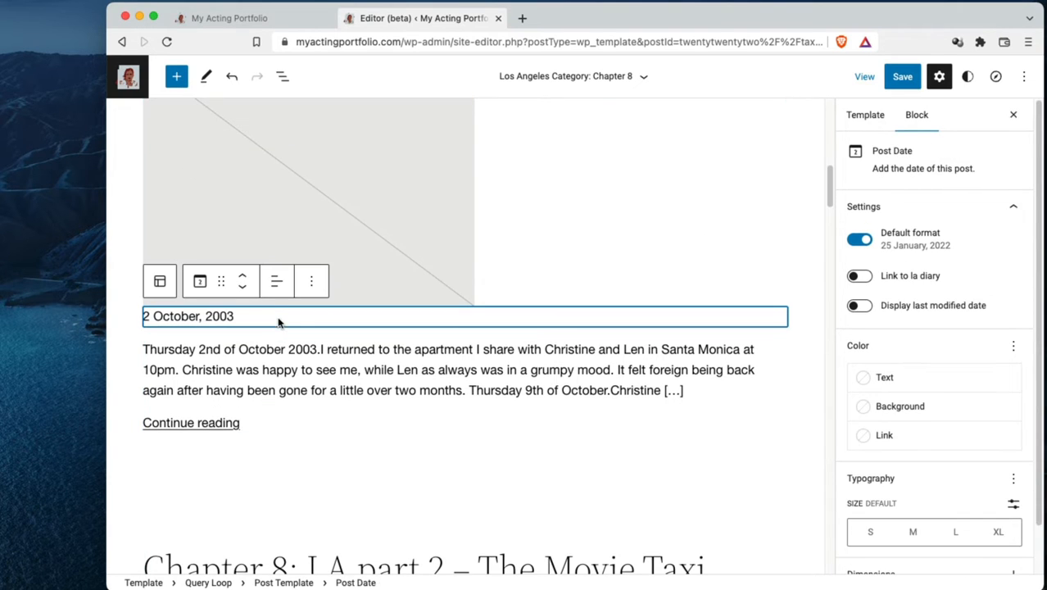
{"action": "left_click", "coordinate": [279, 359]}
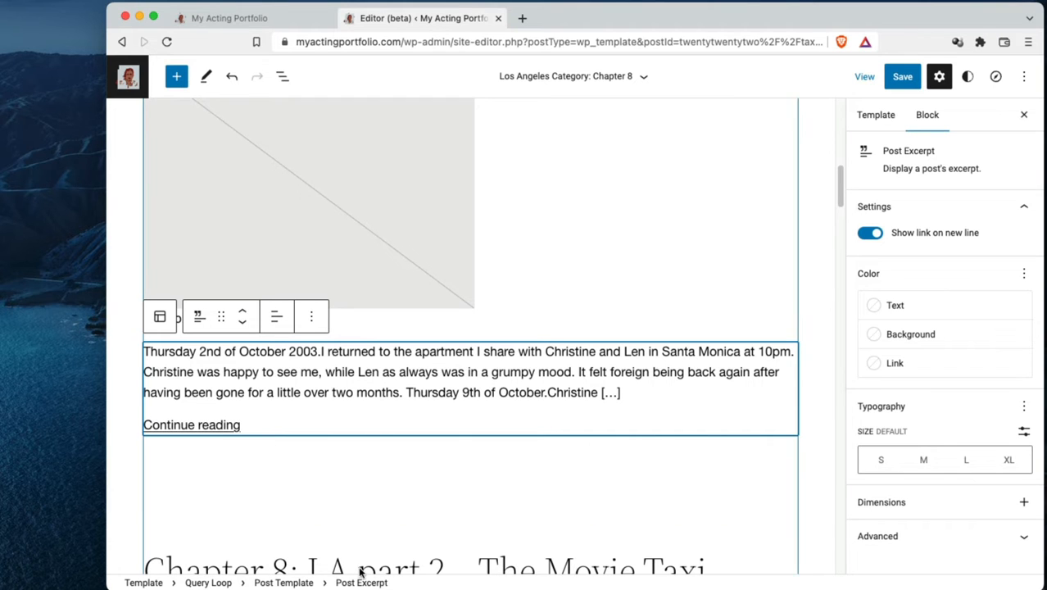
{"action": "scroll", "coordinate": [607, 482], "scroll_direction": "down", "scroll_amount": 15}
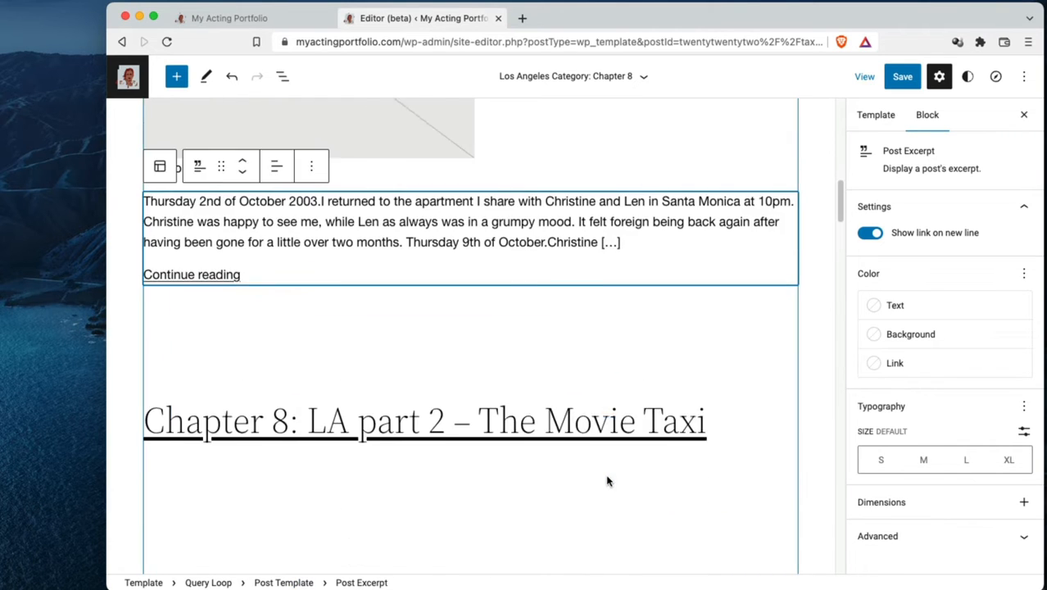
Save the changes to the Los Angeles Category: Chapter 8 template
{"action": "scroll", "coordinate": [608, 481], "scroll_direction": "up", "scroll_amount": 15}
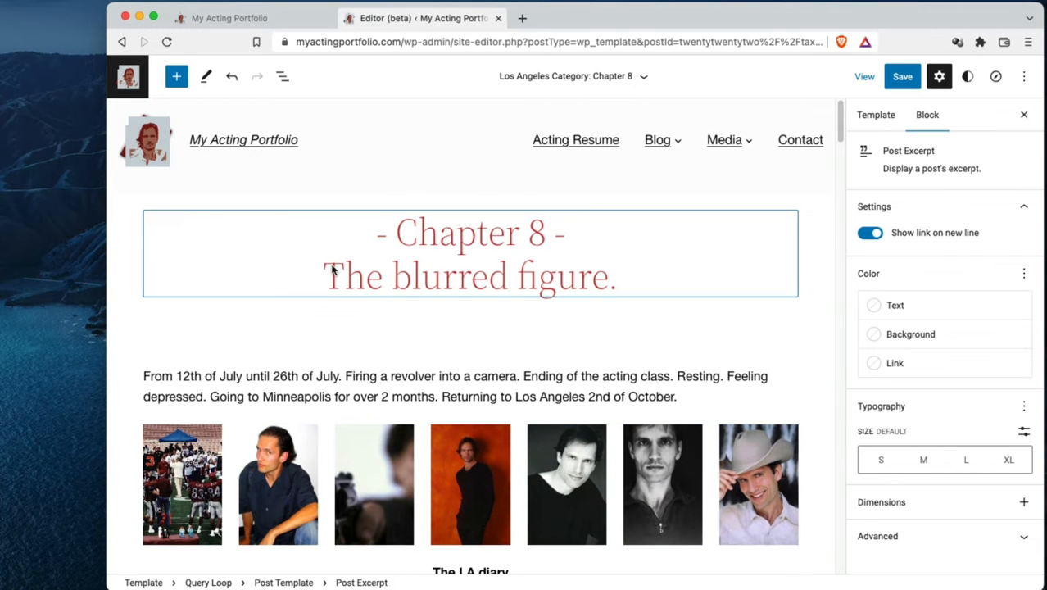
{"action": "left_click", "coordinate": [902, 76]}
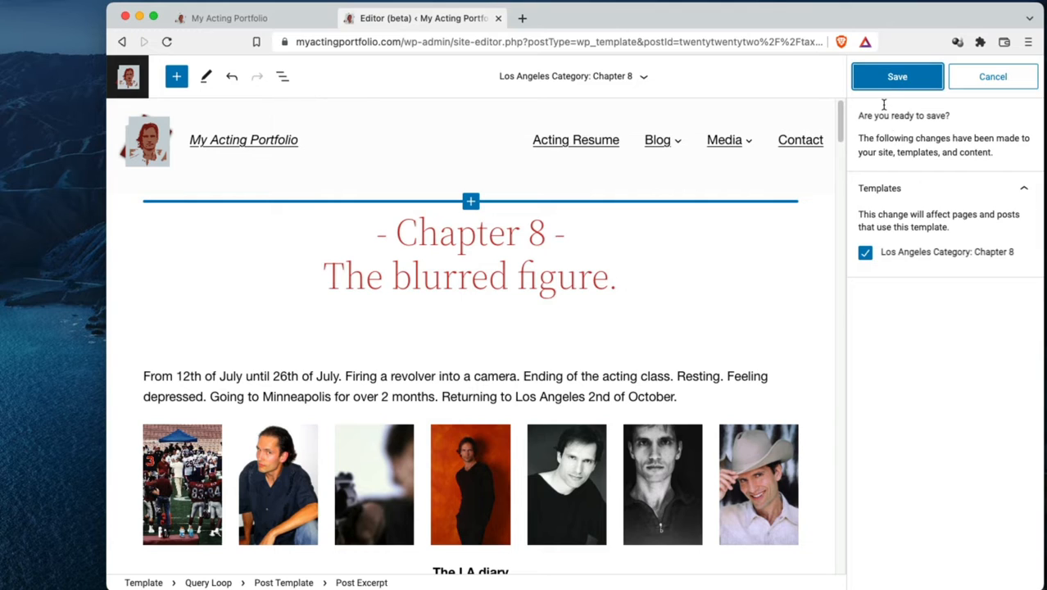
{"action": "left_click", "coordinate": [895, 82]}
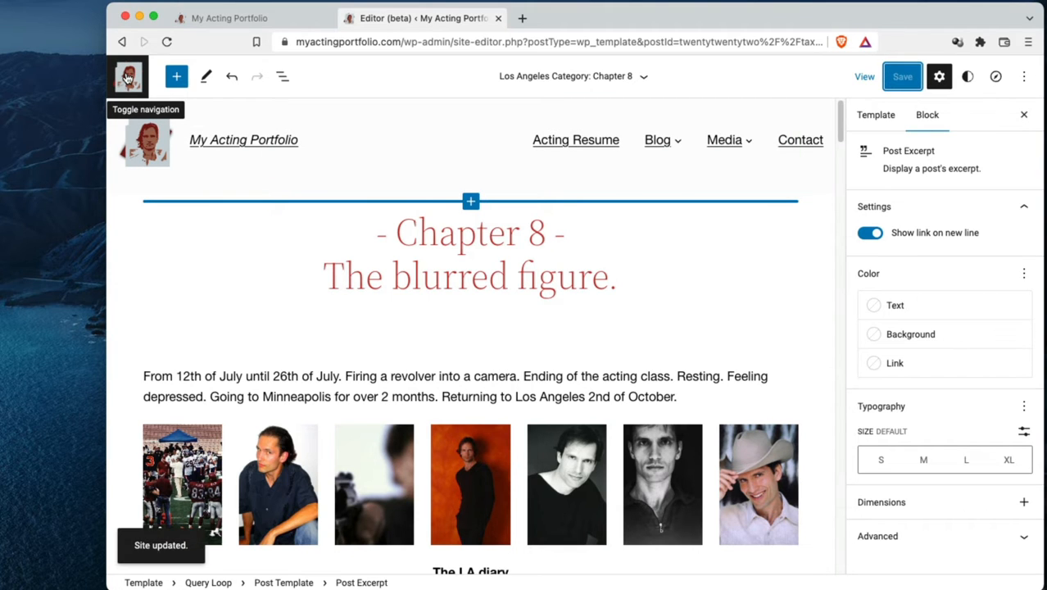
Return to the site editor's list of templates and browse down to the Los Angeles Category entries
{"action": "left_click", "coordinate": [128, 77]}
{"action": "left_click", "coordinate": [169, 240]}
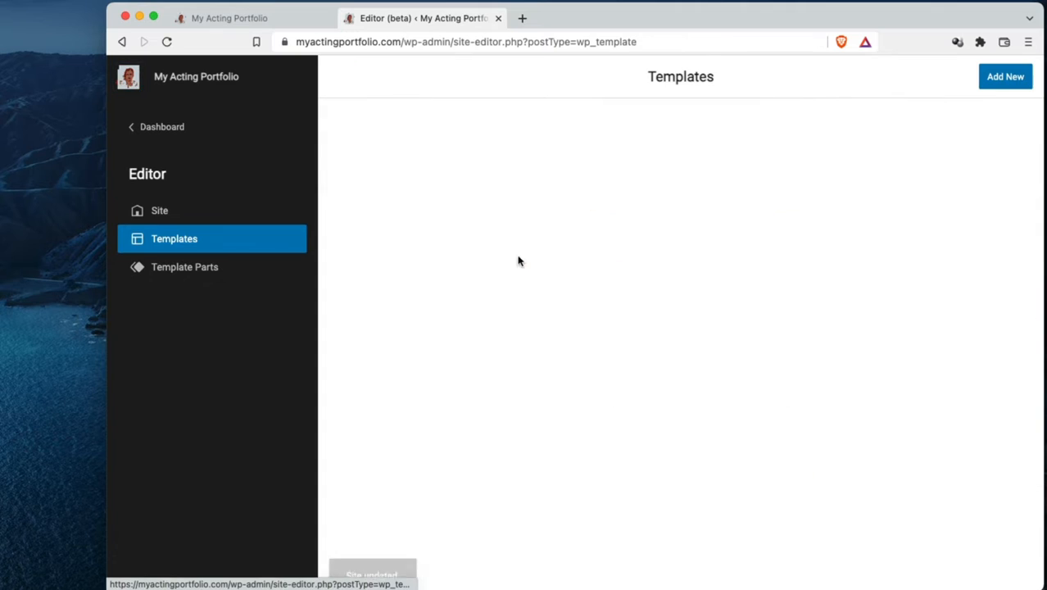
{"action": "scroll", "coordinate": [571, 291], "scroll_direction": "down", "scroll_amount": 2}
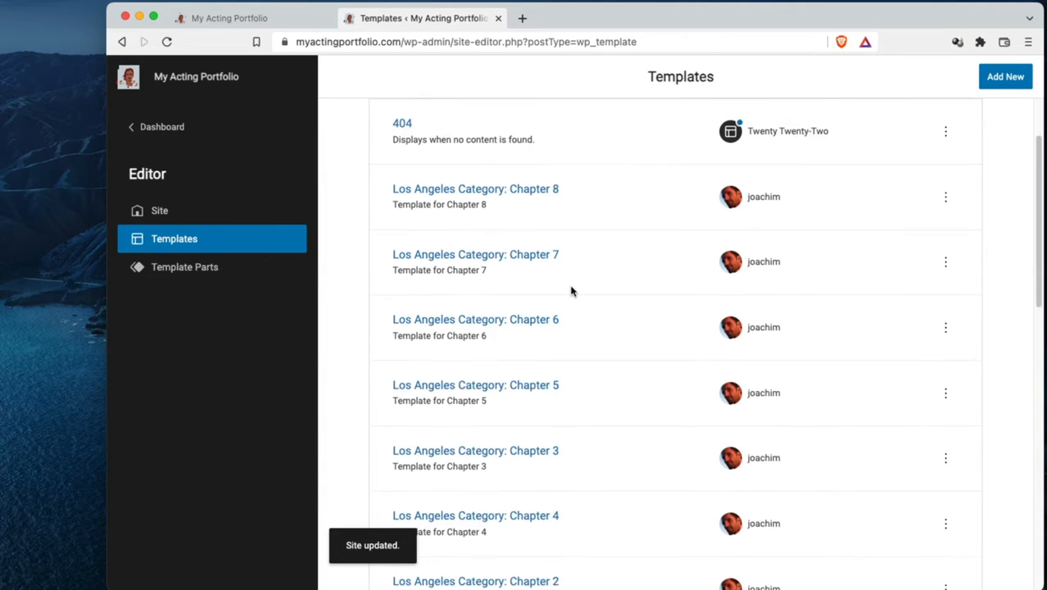
Open the Single template and look over its post title, date, content and category and tag sections
{"action": "scroll", "coordinate": [571, 291], "scroll_direction": "down", "scroll_amount": 2}
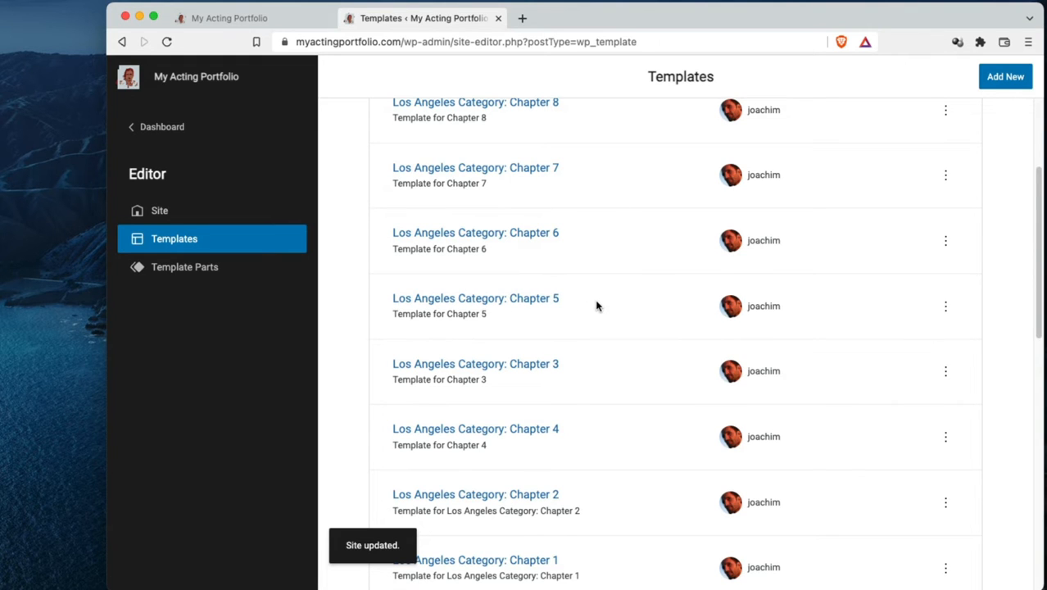
{"action": "scroll", "coordinate": [596, 306], "scroll_direction": "down", "scroll_amount": 6}
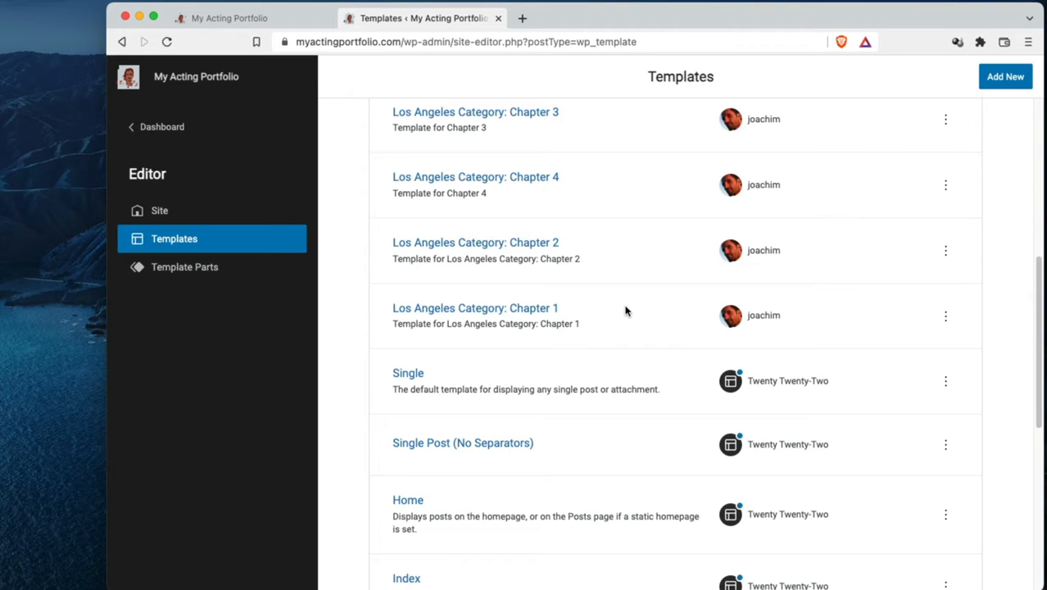
{"action": "scroll", "coordinate": [626, 311], "scroll_direction": "down", "scroll_amount": 2}
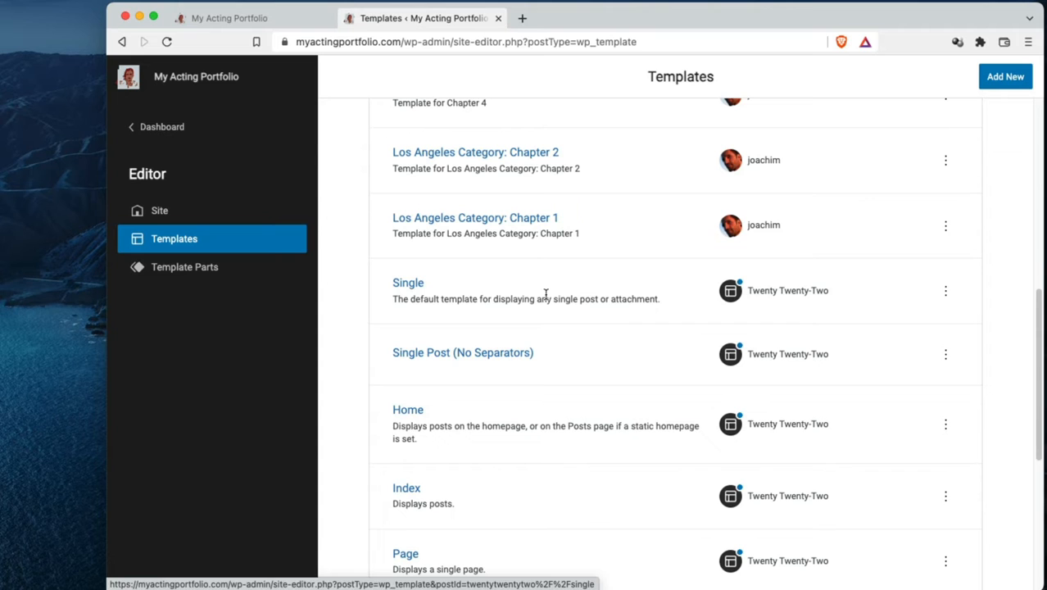
{"action": "left_click", "coordinate": [410, 283]}
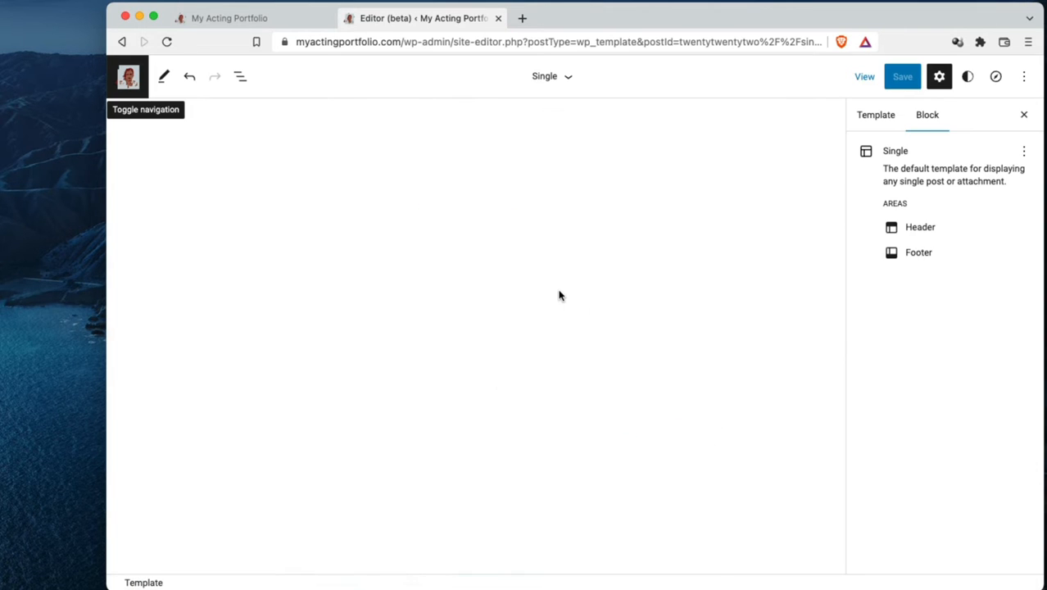
{"action": "scroll", "coordinate": [558, 315], "scroll_direction": "down", "scroll_amount": 1}
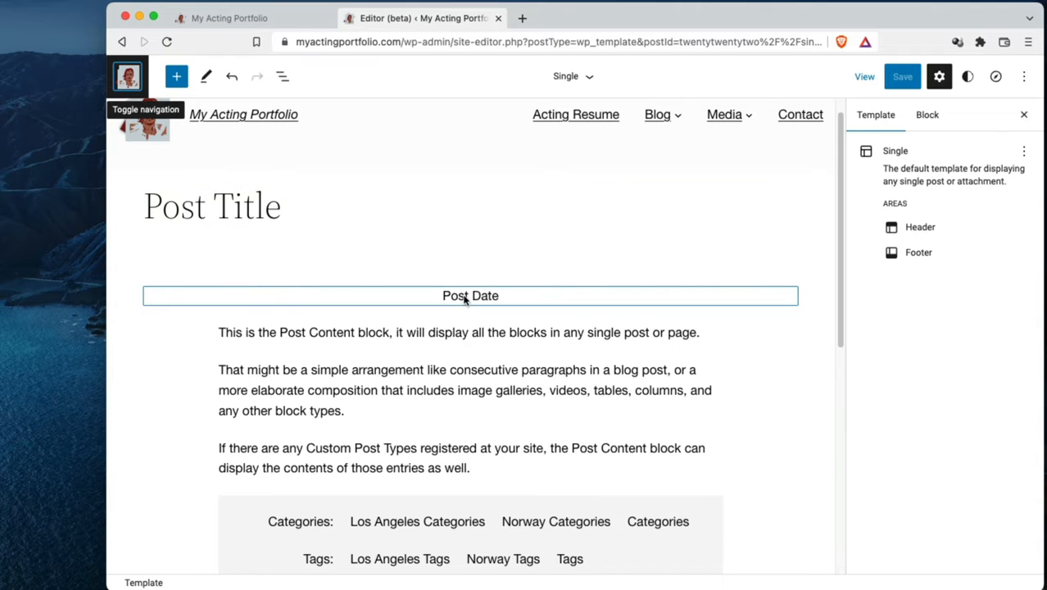
{"action": "scroll", "coordinate": [467, 344], "scroll_direction": "down", "scroll_amount": 3}
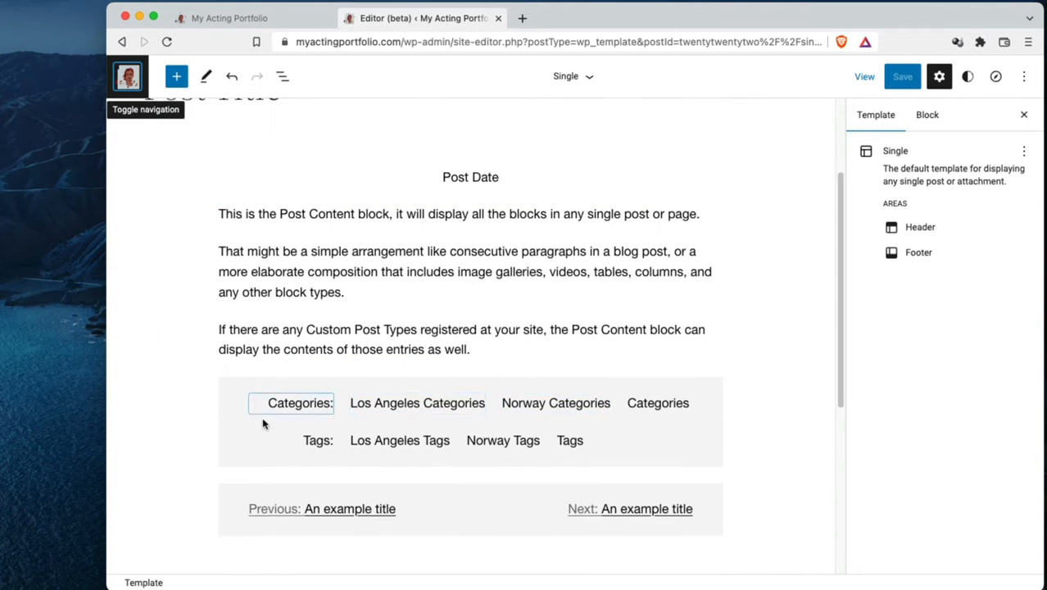
Inspect the Columns block below the post content, including its Categories label, the Los Angeles, Norway and default category blocks, and the Tags block
{"action": "left_click", "coordinate": [236, 428]}
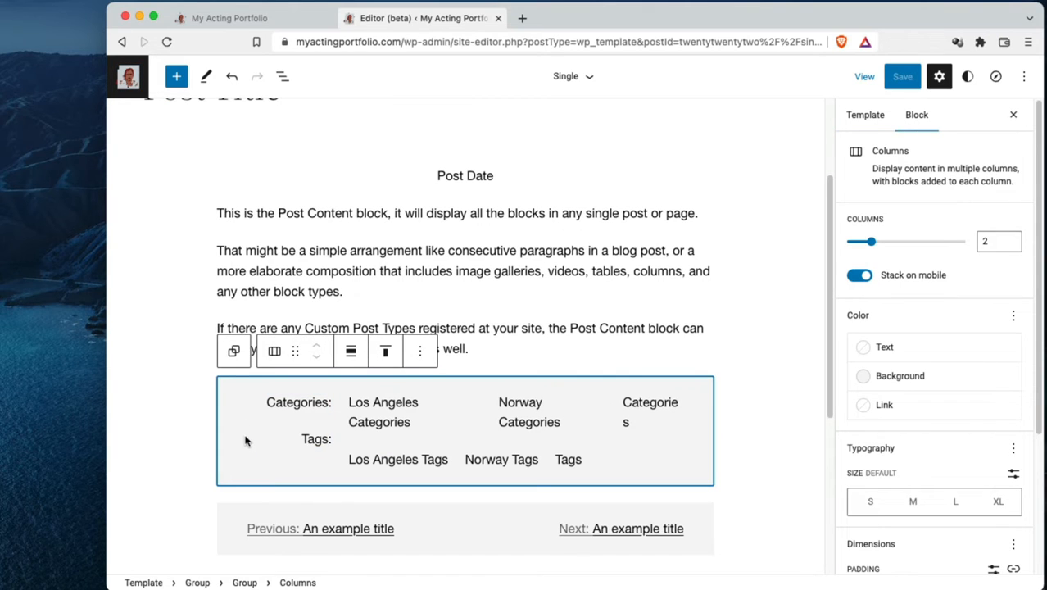
{"action": "left_click", "coordinate": [301, 403]}
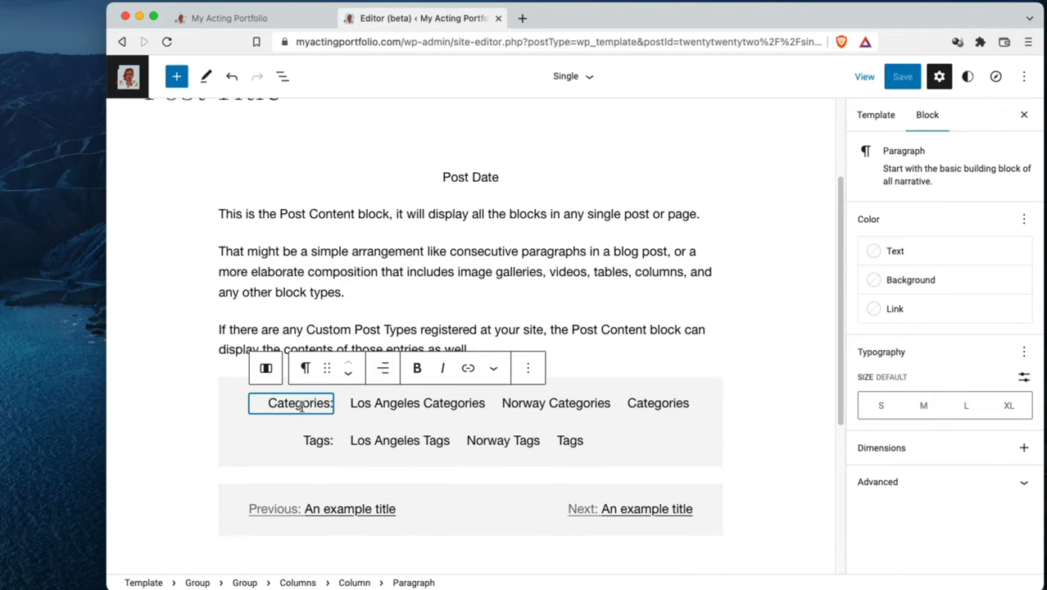
{"action": "left_click", "coordinate": [402, 407]}
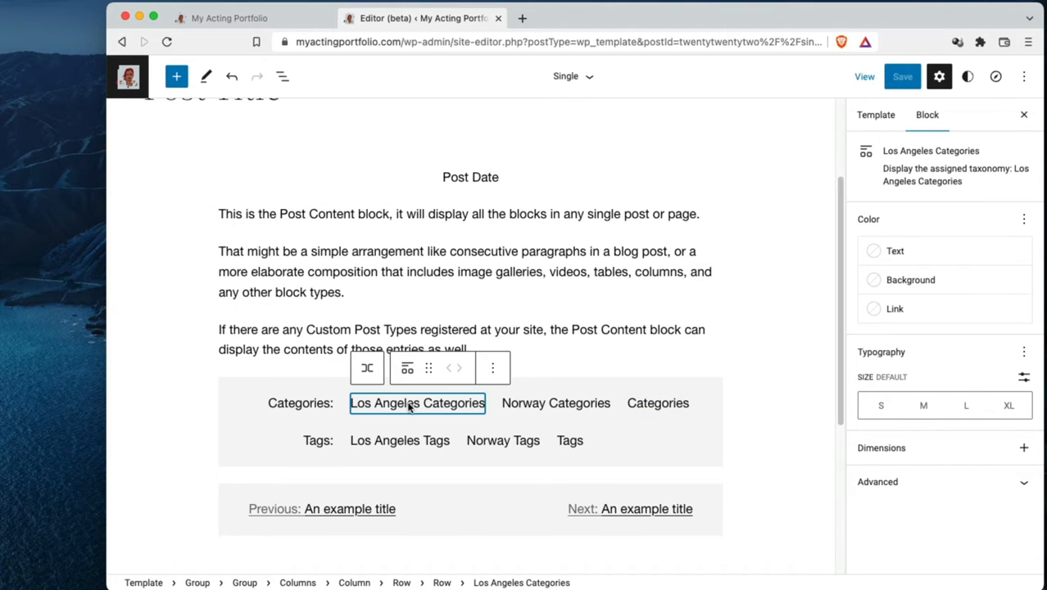
{"action": "left_click", "coordinate": [544, 408]}
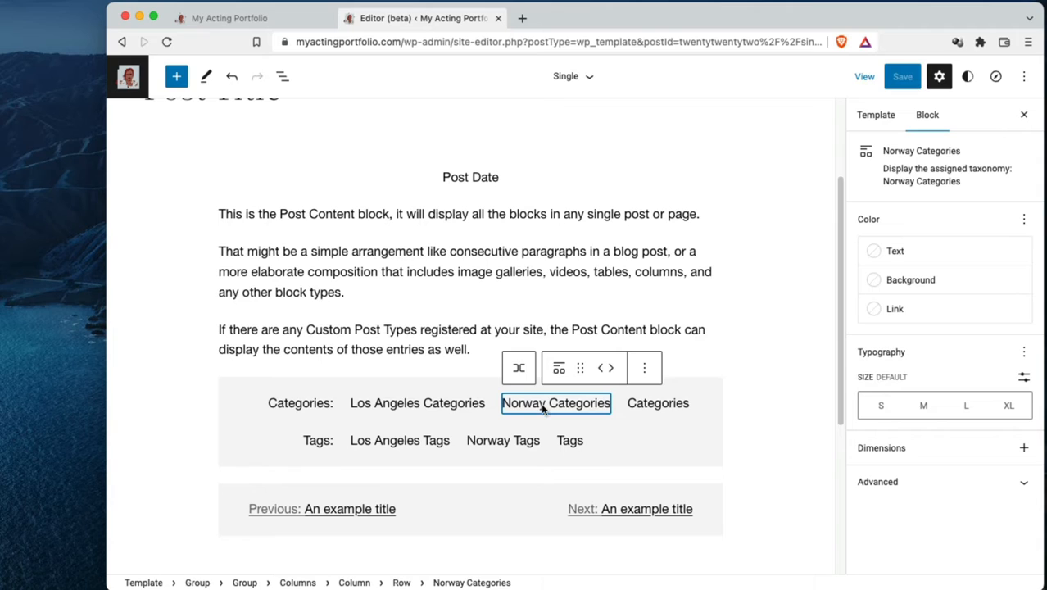
{"action": "left_click", "coordinate": [654, 408]}
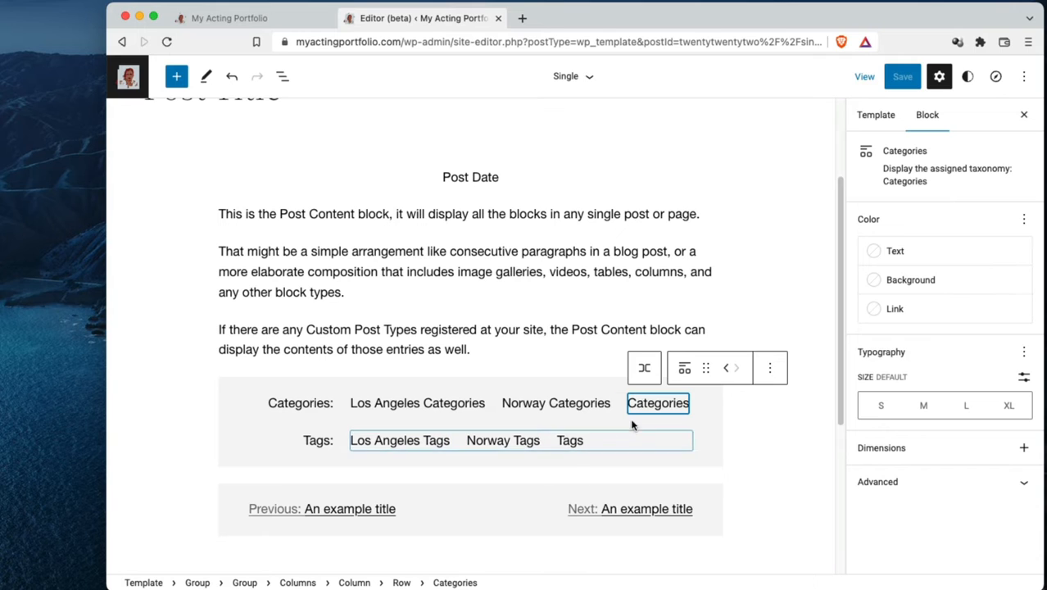
{"action": "left_click", "coordinate": [577, 446]}
Inspect the Share paragraph and the footer's Facebook social icon, and clear the block selection
{"action": "scroll", "coordinate": [628, 456], "scroll_direction": "down", "scroll_amount": 5}
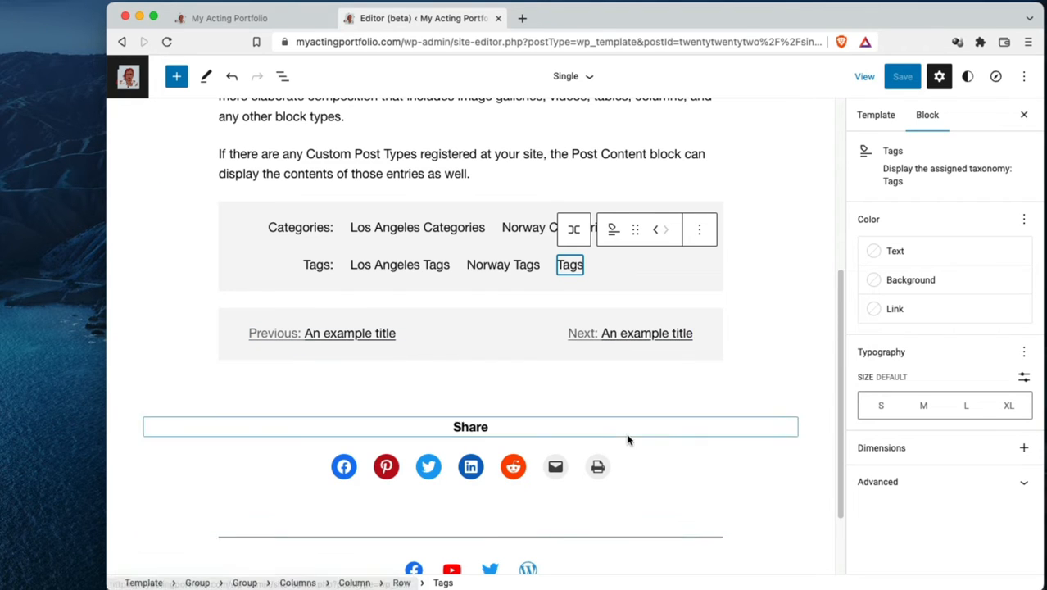
{"action": "scroll", "coordinate": [627, 440], "scroll_direction": "down", "scroll_amount": 3}
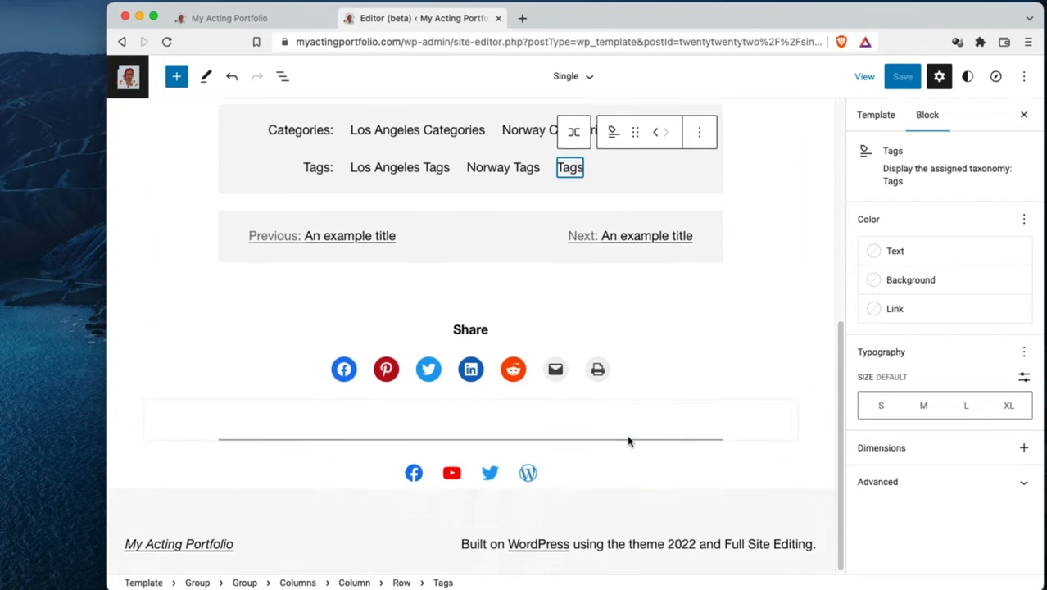
{"action": "double_click", "coordinate": [468, 330]}
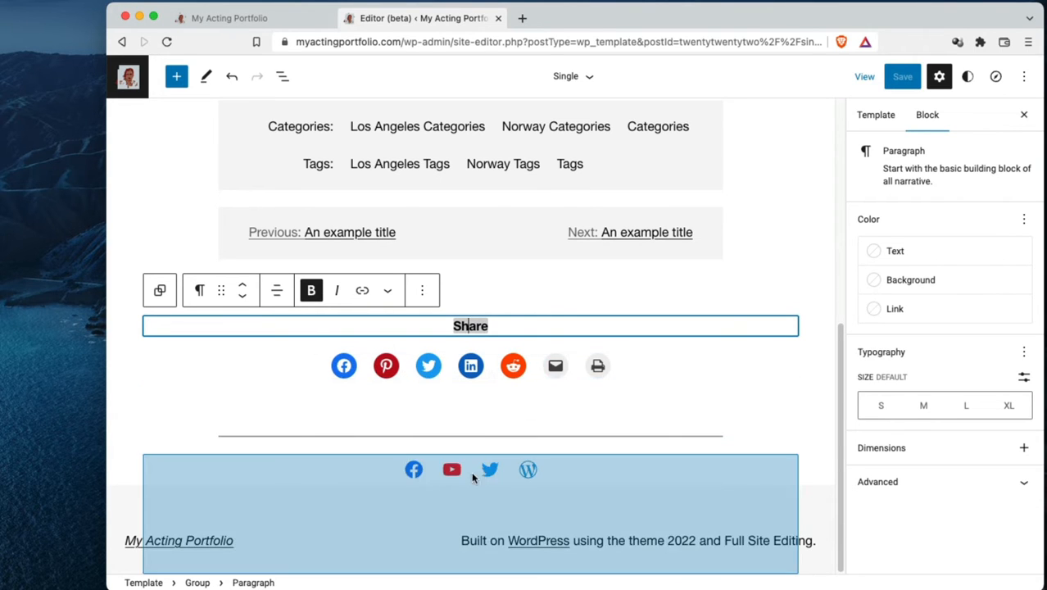
{"action": "left_click", "coordinate": [413, 473]}
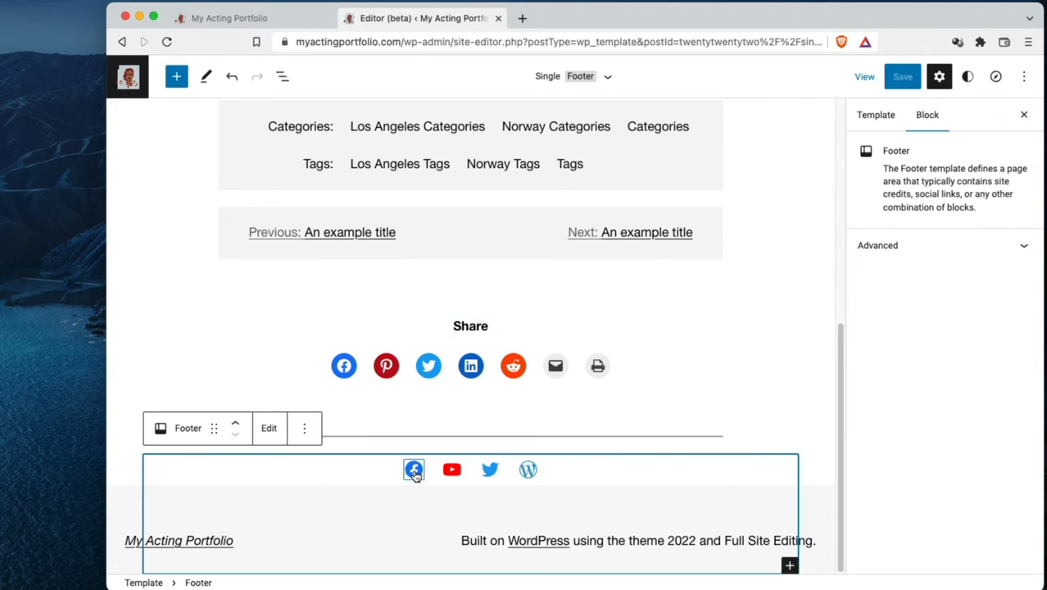
{"action": "left_click", "coordinate": [414, 473]}
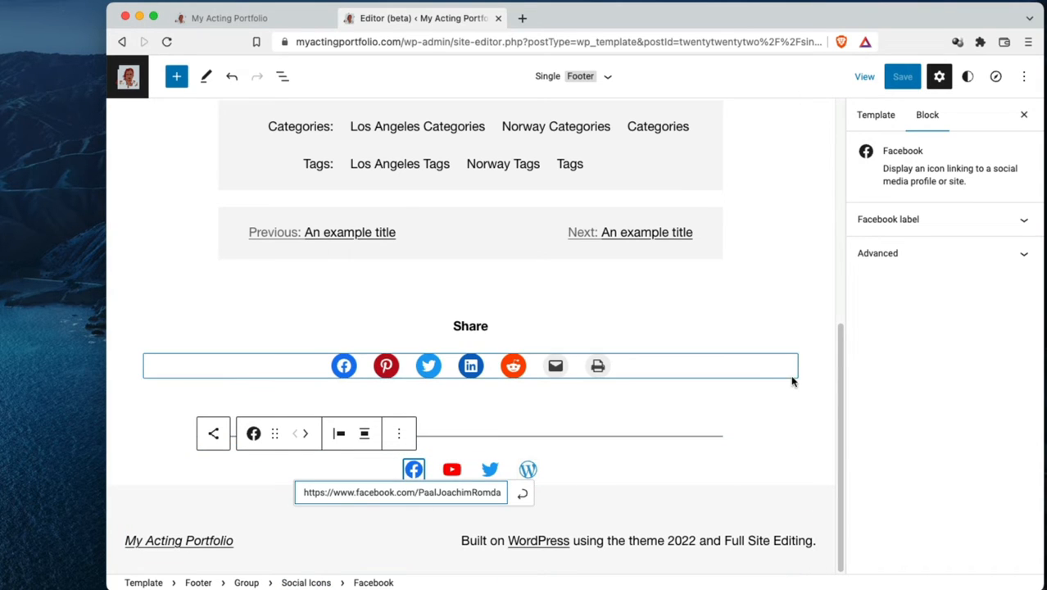
{"action": "left_click", "coordinate": [795, 382]}
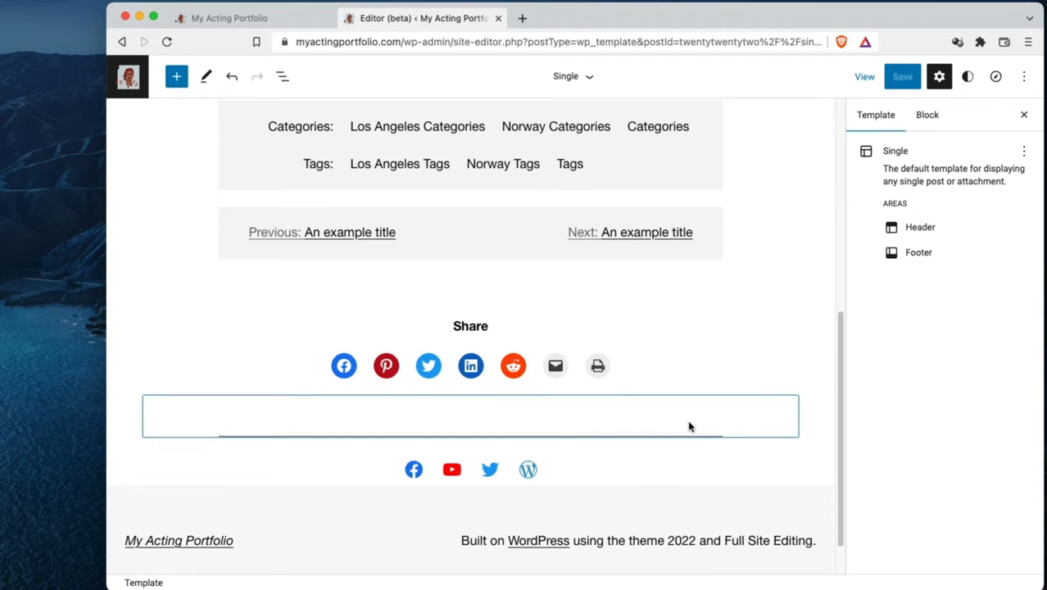
{"action": "mouse_move", "coordinate": [689, 426]}
{"action": "scroll", "coordinate": [758, 262], "scroll_direction": "up", "scroll_amount": 5}
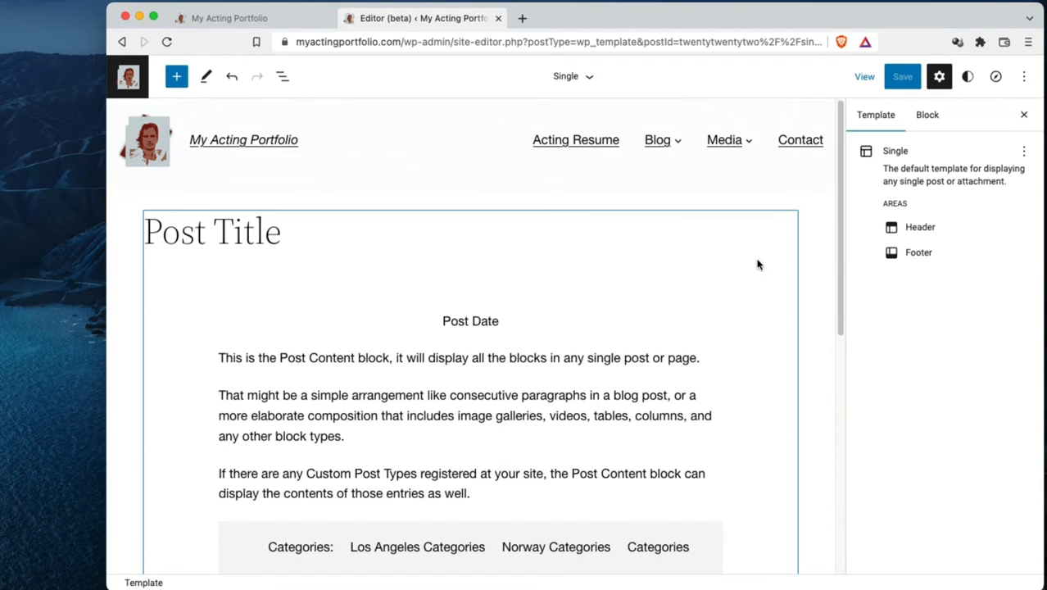
Return to the list of templates and look through the theme's templates down to Blank
{"action": "left_click", "coordinate": [125, 82]}
{"action": "left_click", "coordinate": [287, 236]}
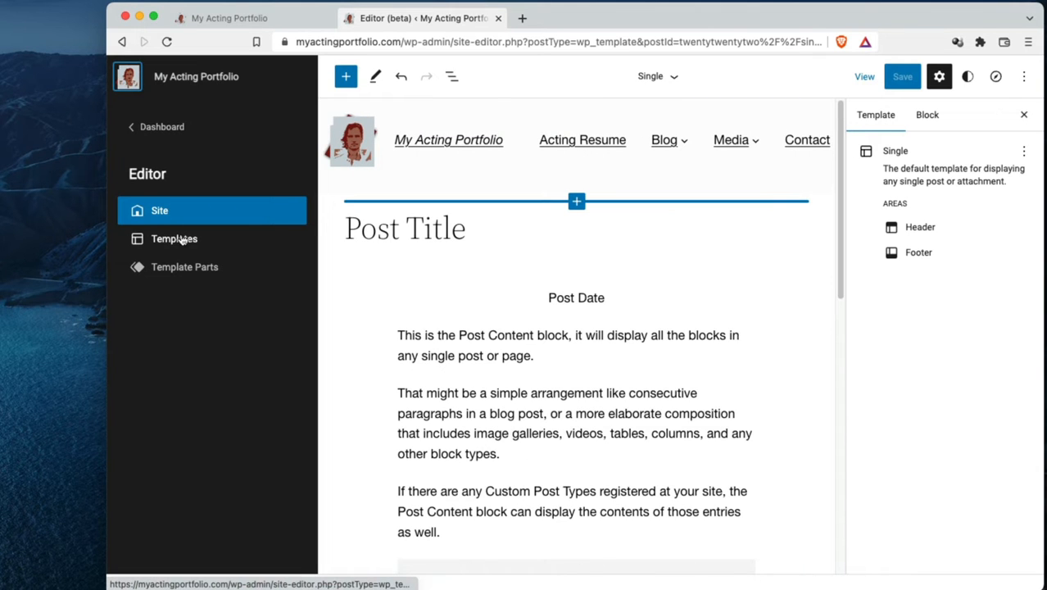
{"action": "scroll", "coordinate": [595, 401], "scroll_direction": "down", "scroll_amount": 10}
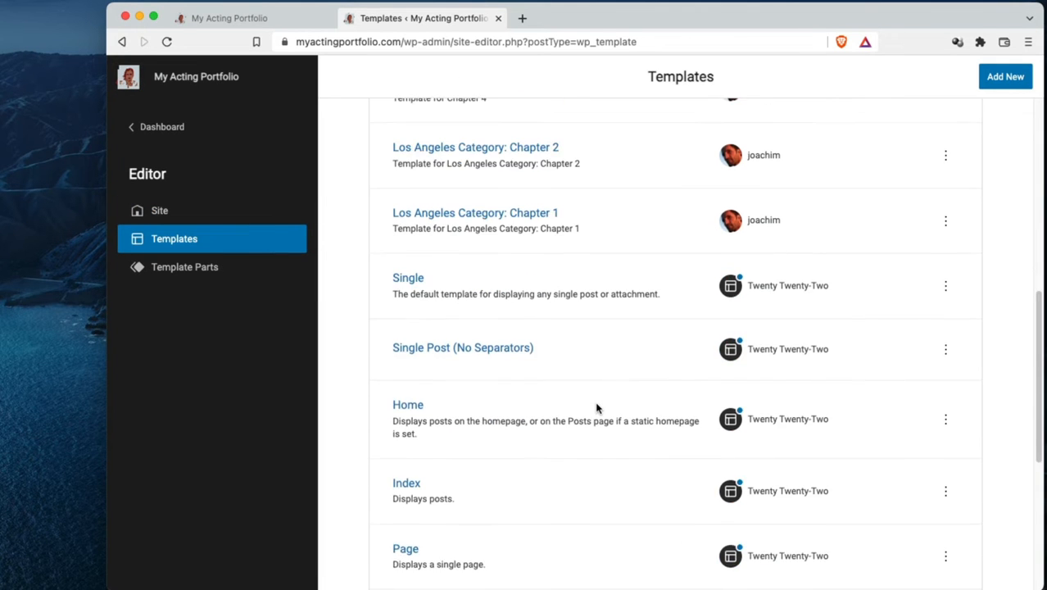
{"action": "scroll", "coordinate": [596, 408], "scroll_direction": "down", "scroll_amount": 5}
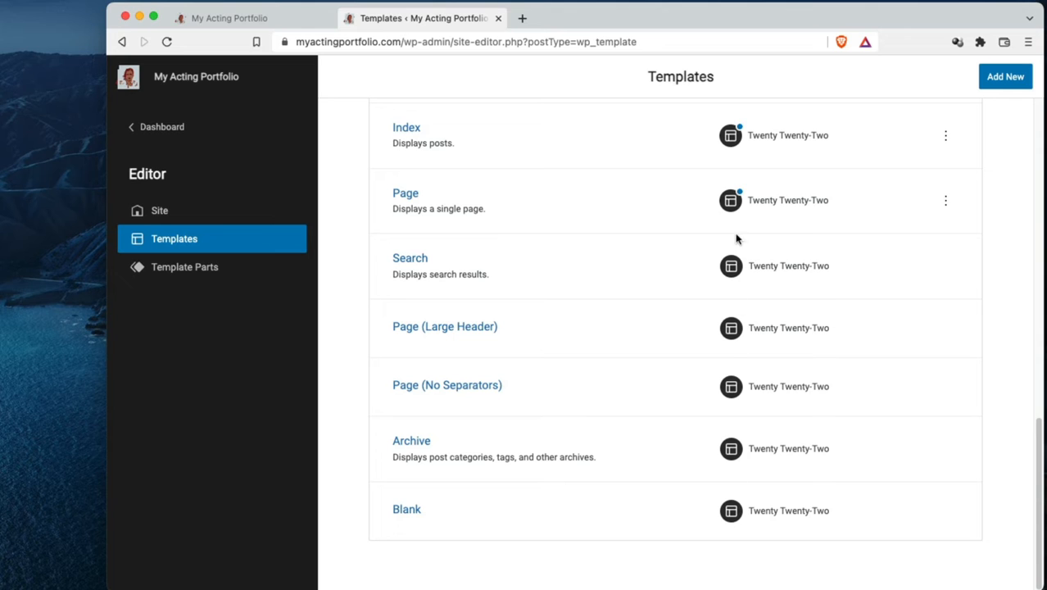
{"action": "scroll", "coordinate": [730, 369], "scroll_direction": "up", "scroll_amount": 1}
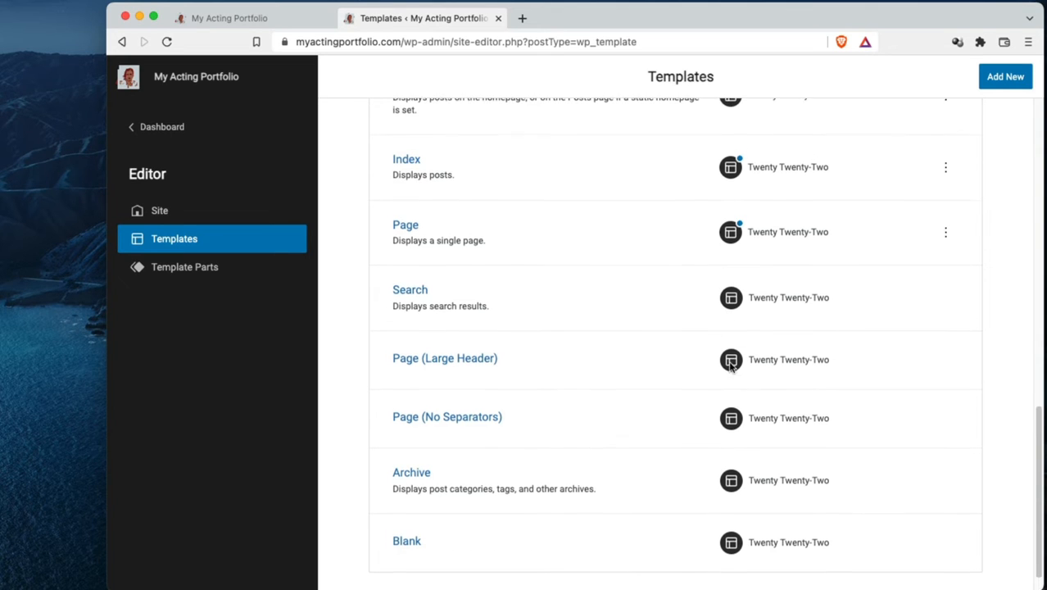
{"action": "scroll", "coordinate": [603, 345], "scroll_direction": "up", "scroll_amount": 3}
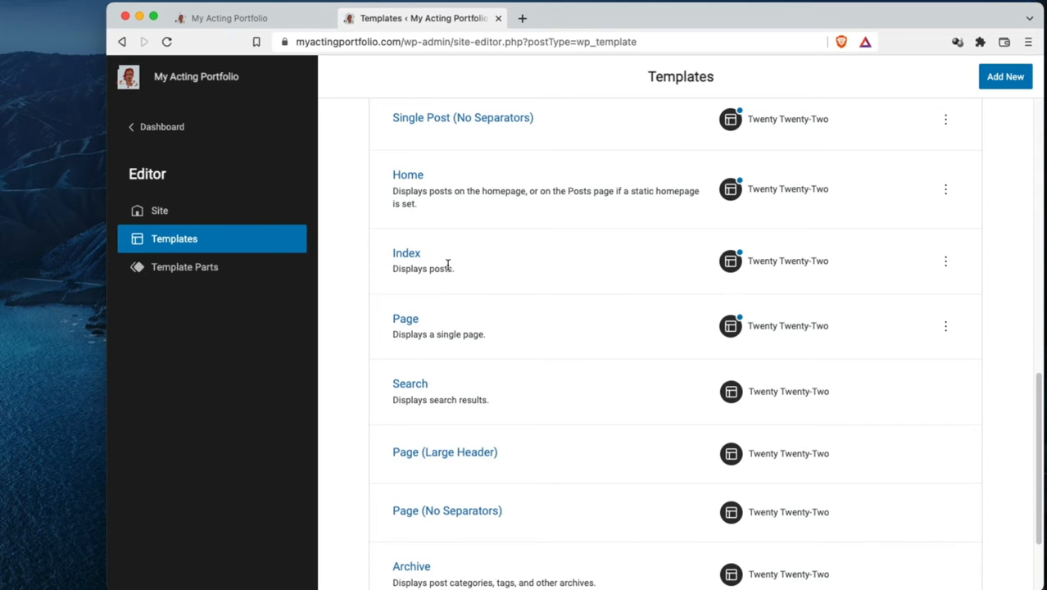
{"action": "scroll", "coordinate": [452, 267], "scroll_direction": "up", "scroll_amount": 1}
{"action": "scroll", "coordinate": [498, 297], "scroll_direction": "up", "scroll_amount": 5}
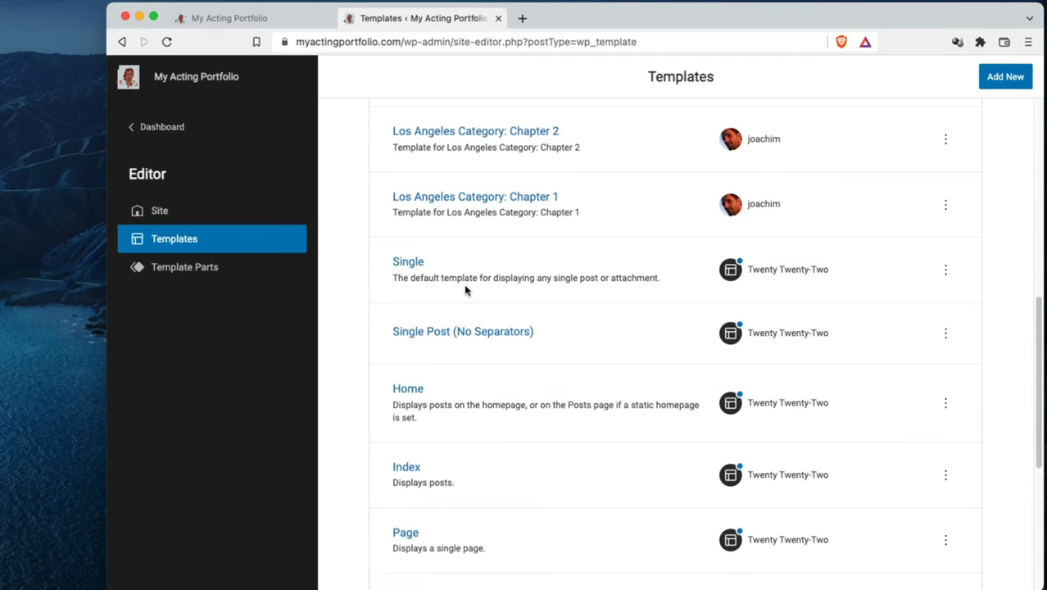
Open the 404 template and review its heading banner, explanatory text and links
{"action": "scroll", "coordinate": [542, 314], "scroll_direction": "up", "scroll_amount": 6}
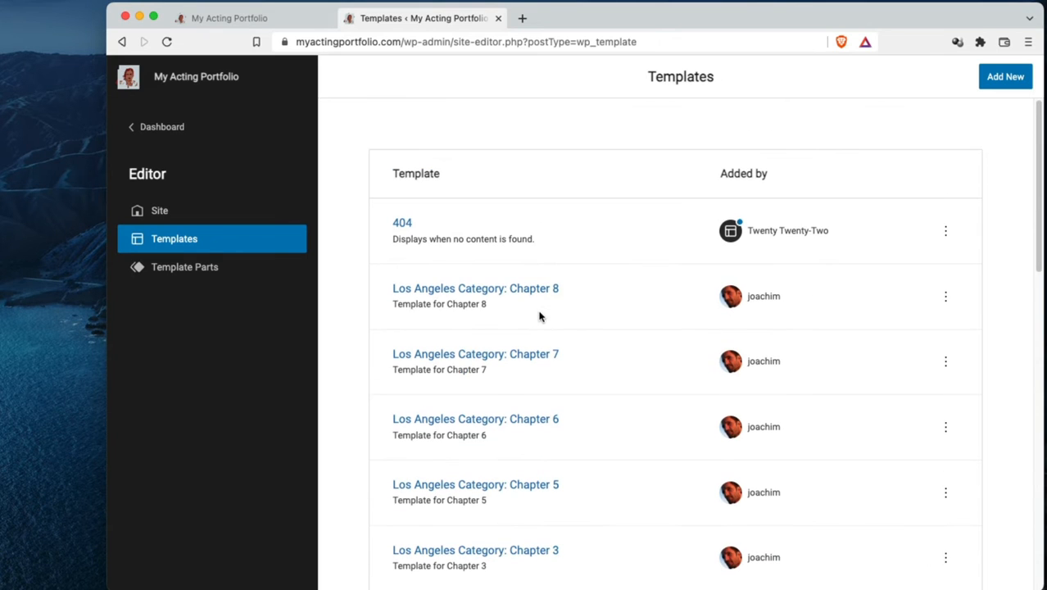
{"action": "left_click", "coordinate": [403, 225]}
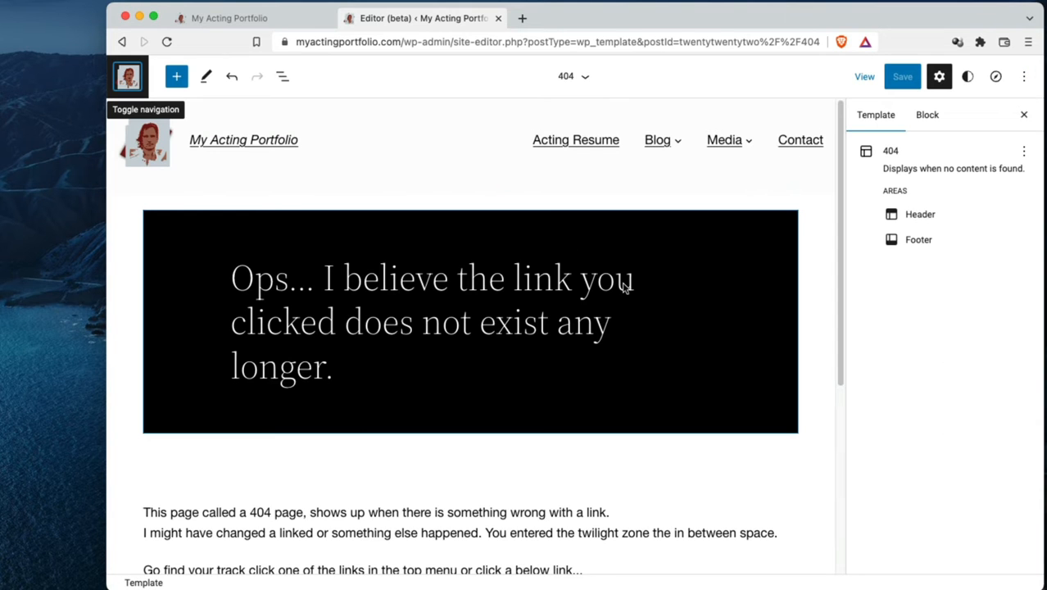
{"action": "scroll", "coordinate": [631, 326], "scroll_direction": "down", "scroll_amount": 2}
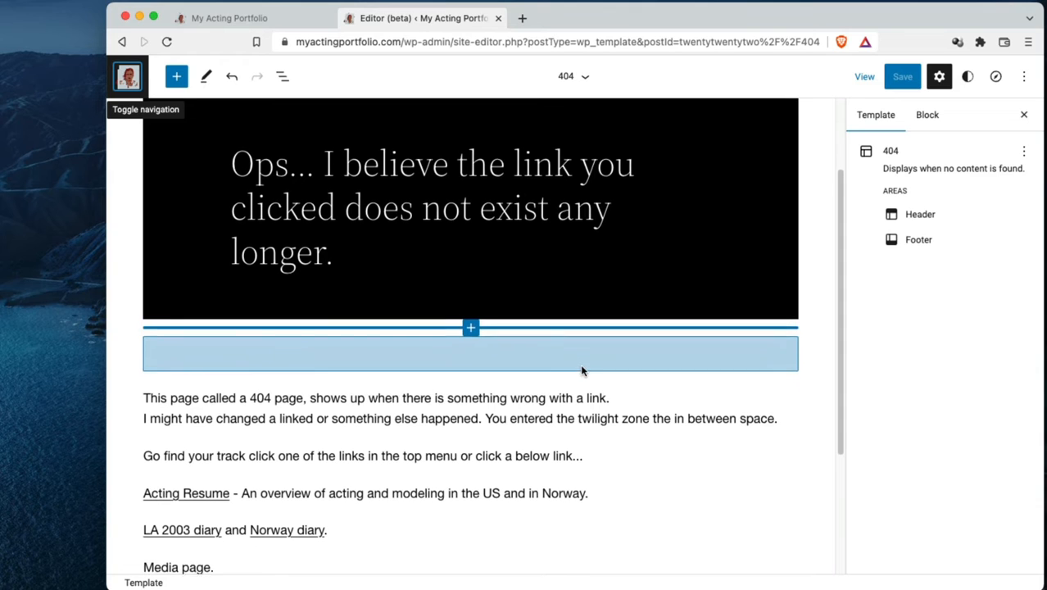
{"action": "scroll", "coordinate": [581, 367], "scroll_direction": "up", "scroll_amount": 3}
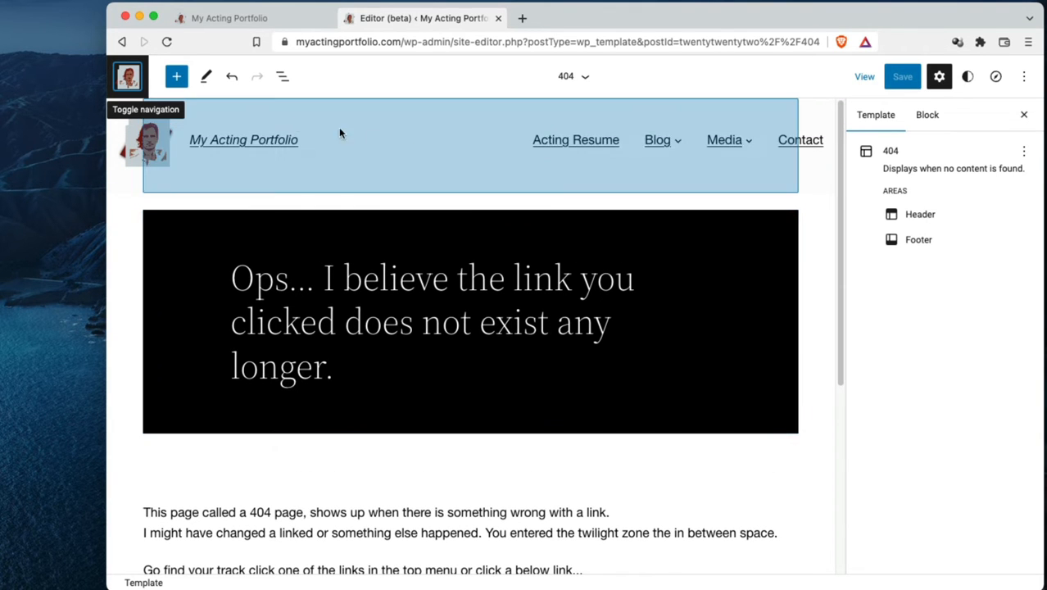
Leave the site editor for the WordPress dashboard and view the Norway Diary and Appearance options
{"action": "left_click", "coordinate": [127, 77]}
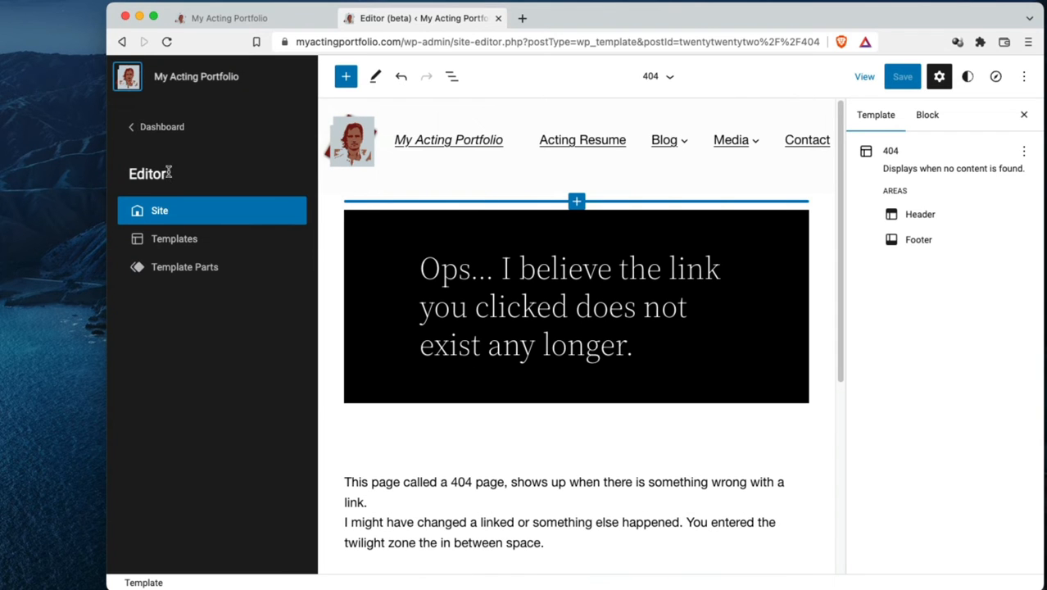
{"action": "left_click", "coordinate": [163, 128]}
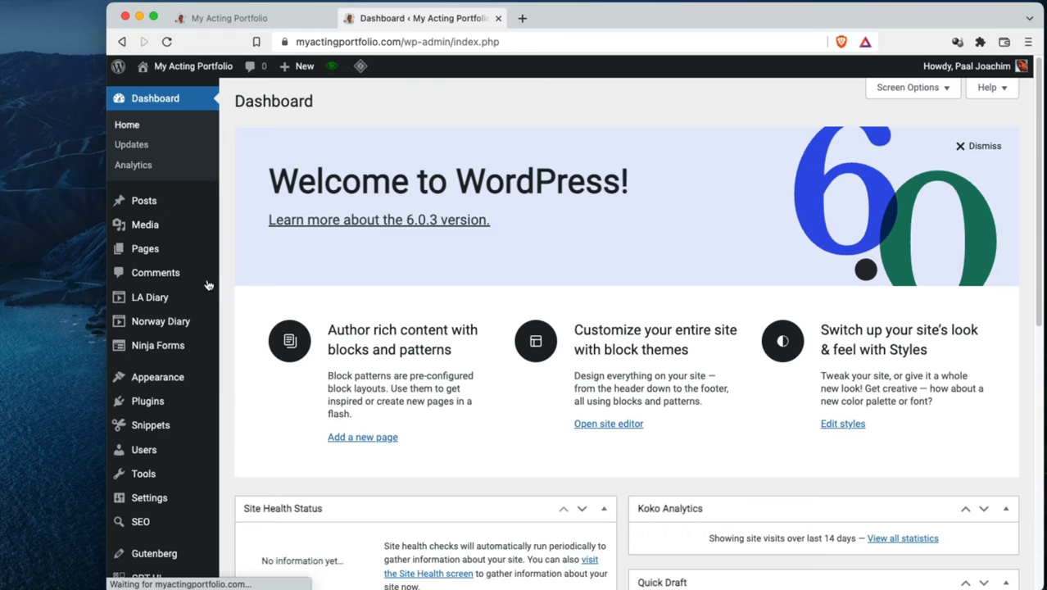
{"action": "mouse_move", "coordinate": [182, 328]}
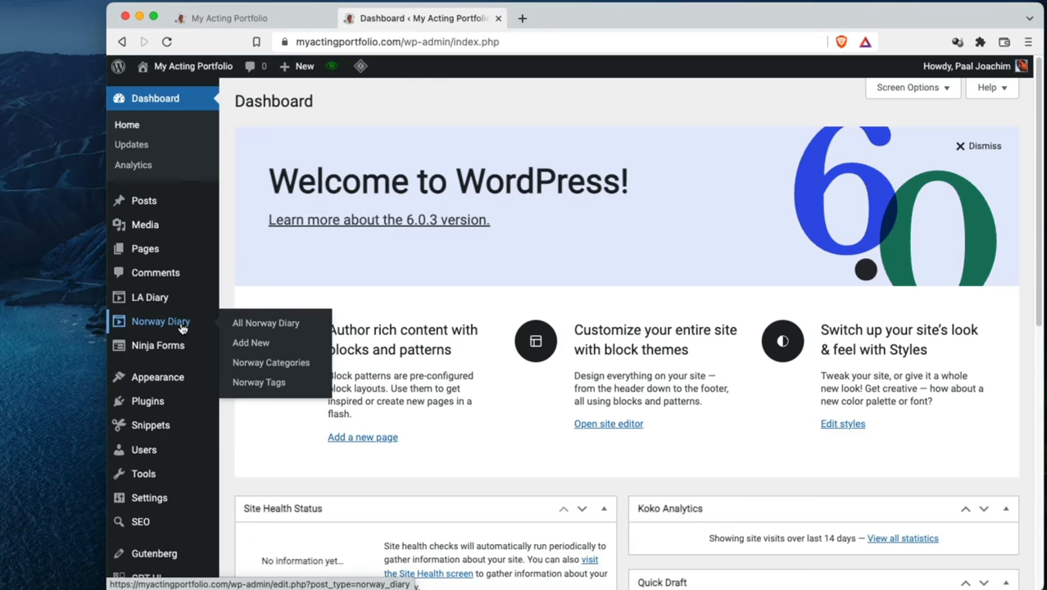
{"action": "mouse_move", "coordinate": [172, 382]}
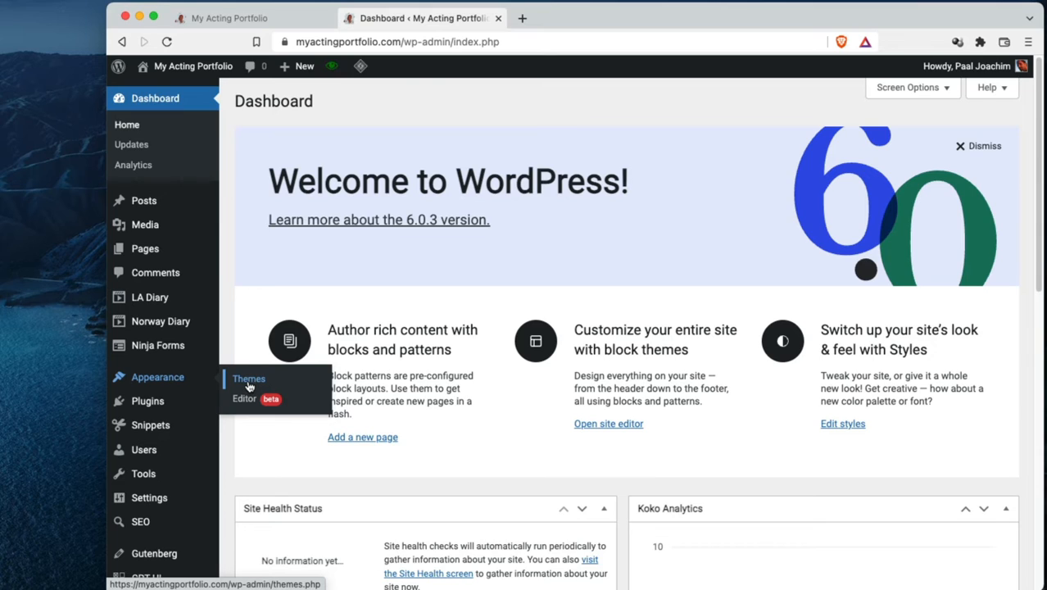
View the list of all code snippets and the list of installed plugins
{"action": "mouse_move", "coordinate": [181, 426]}
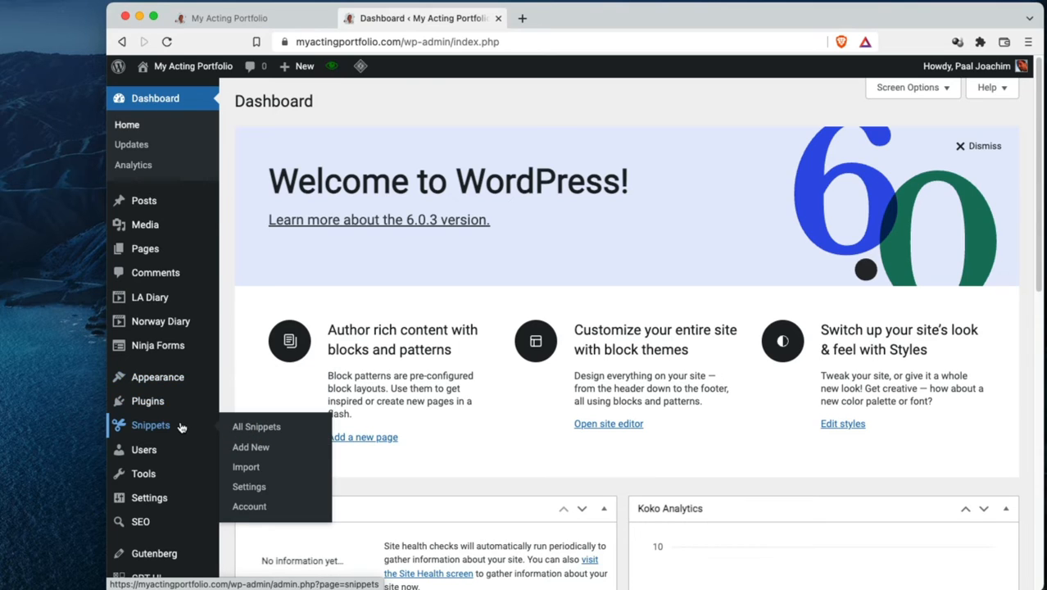
{"action": "left_click", "coordinate": [237, 427]}
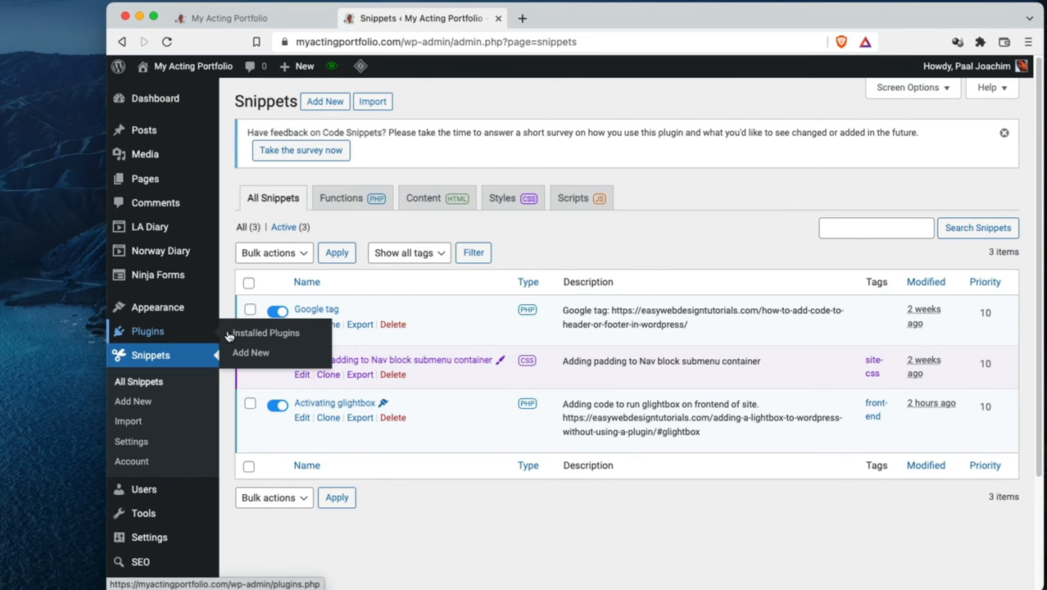
{"action": "left_click", "coordinate": [230, 334]}
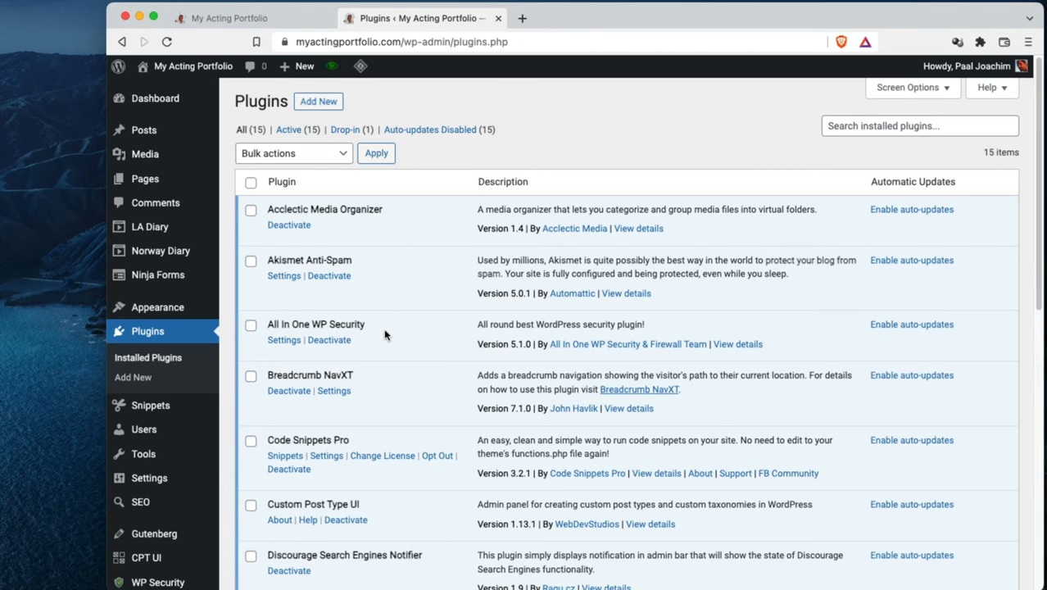
Look through the whole list of installed plugins, from Acclectic Media Organizer down to WP Map Block
{"action": "scroll", "coordinate": [392, 358], "scroll_direction": "down", "scroll_amount": 1}
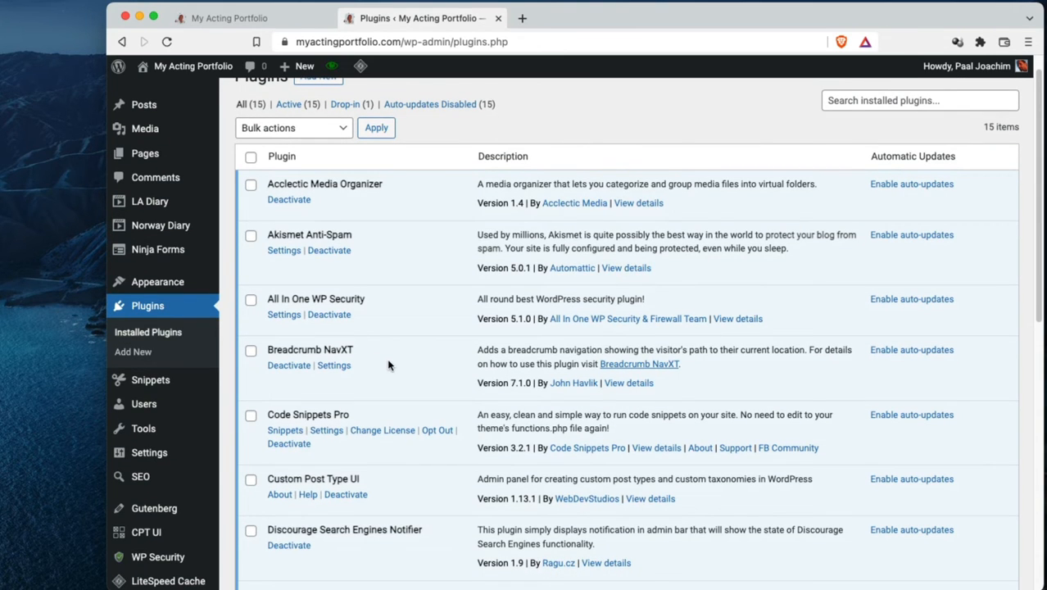
{"action": "scroll", "coordinate": [388, 365], "scroll_direction": "down", "scroll_amount": 2}
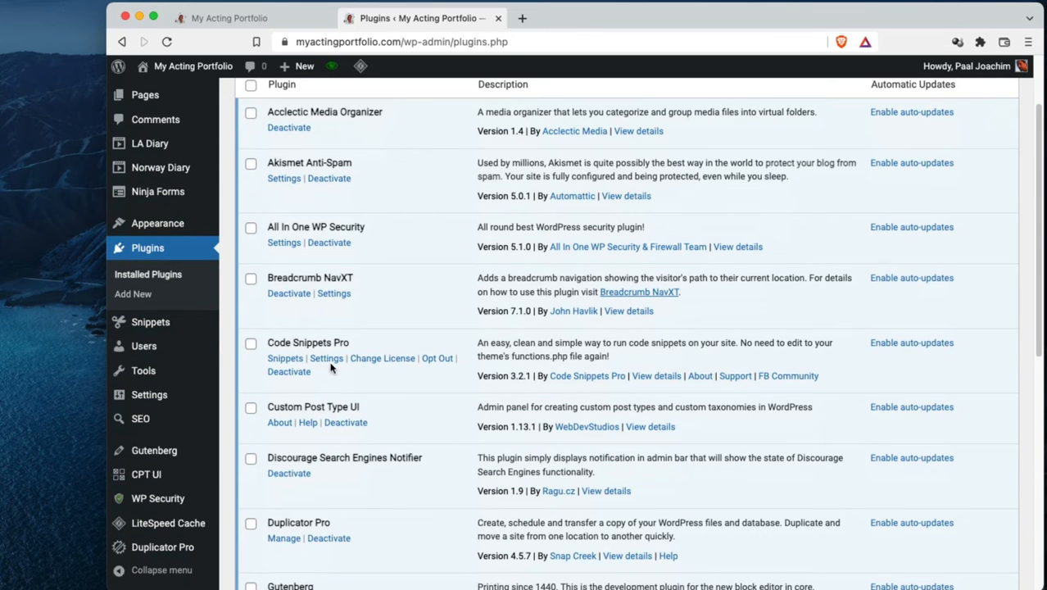
{"action": "scroll", "coordinate": [391, 375], "scroll_direction": "down", "scroll_amount": 1}
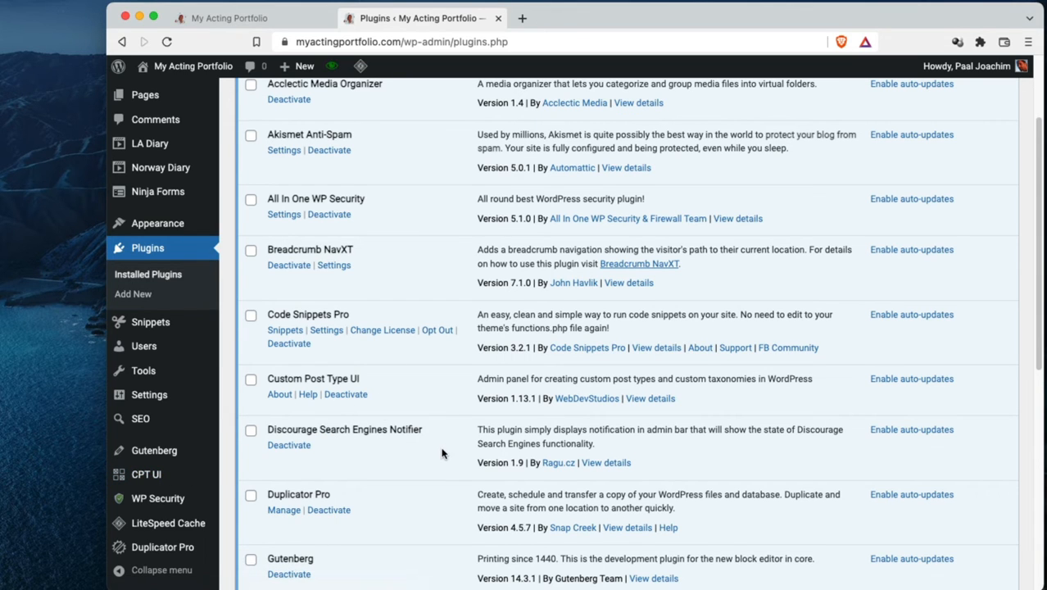
{"action": "scroll", "coordinate": [443, 451], "scroll_direction": "down", "scroll_amount": 1}
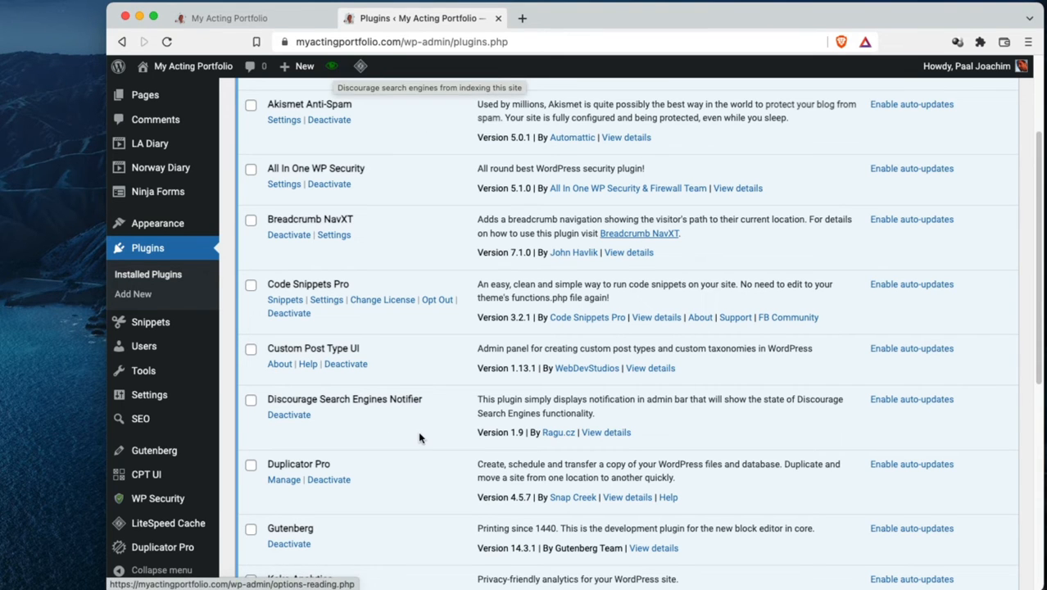
{"action": "scroll", "coordinate": [420, 435], "scroll_direction": "down", "scroll_amount": 3}
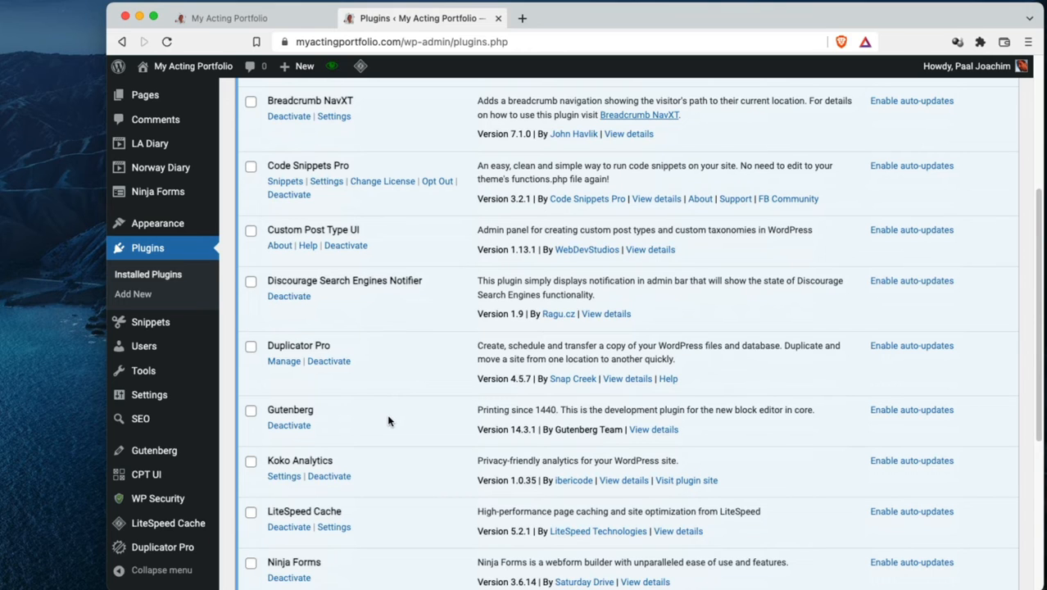
{"action": "scroll", "coordinate": [394, 424], "scroll_direction": "down", "scroll_amount": 1}
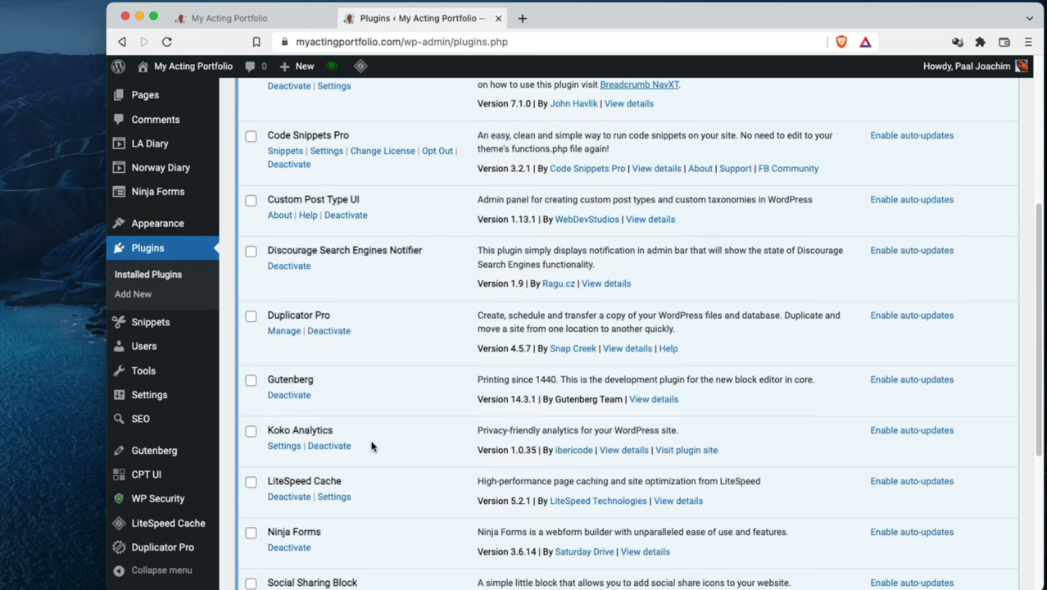
{"action": "scroll", "coordinate": [393, 447], "scroll_direction": "down", "scroll_amount": 4}
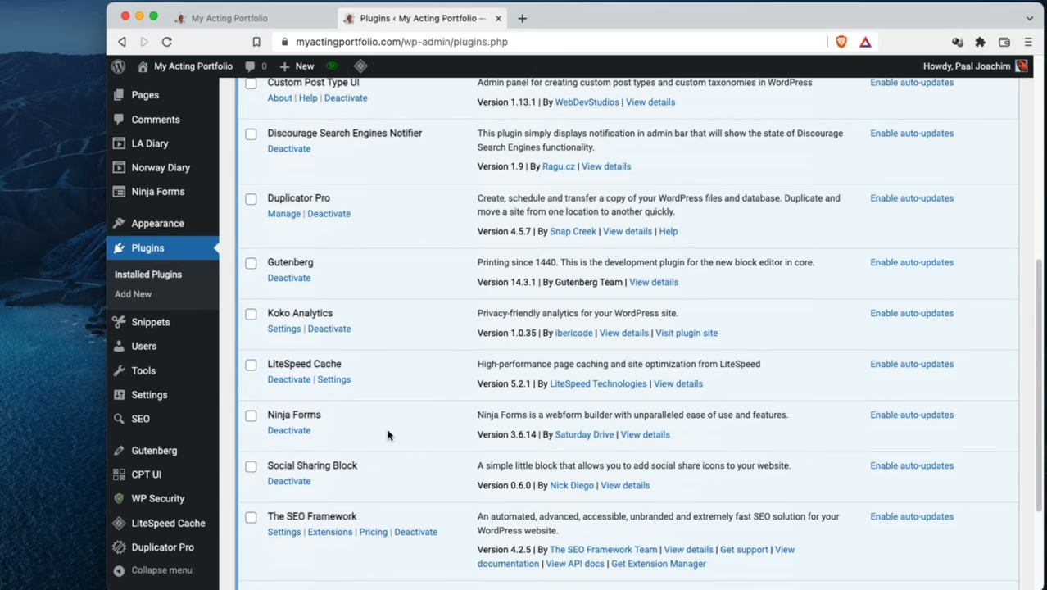
{"action": "scroll", "coordinate": [419, 457], "scroll_direction": "down", "scroll_amount": 1}
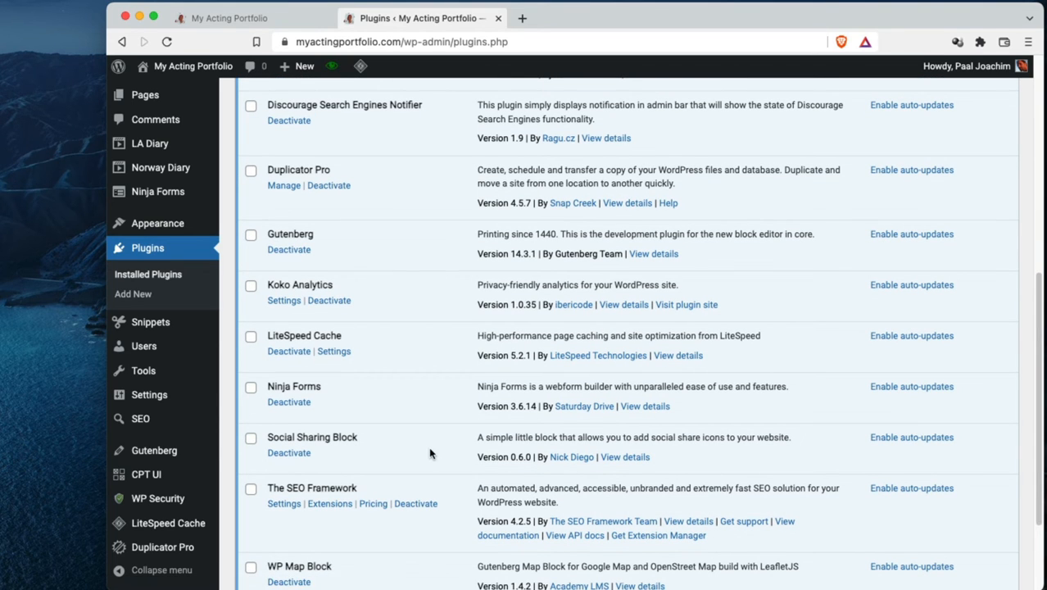
{"action": "scroll", "coordinate": [432, 454], "scroll_direction": "down", "scroll_amount": 3}
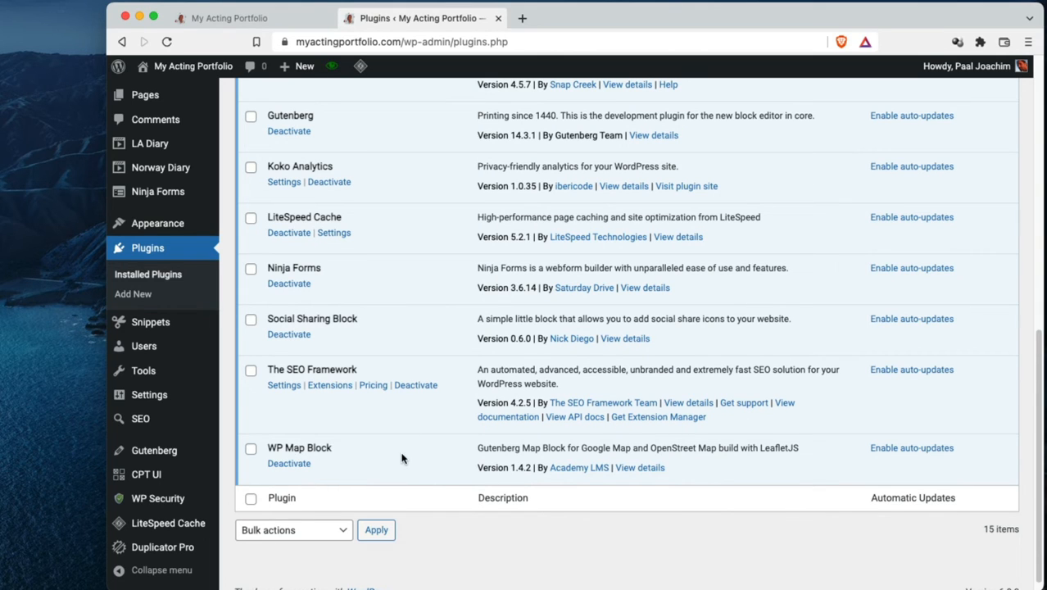
{"action": "scroll", "coordinate": [401, 463], "scroll_direction": "up", "scroll_amount": 10}
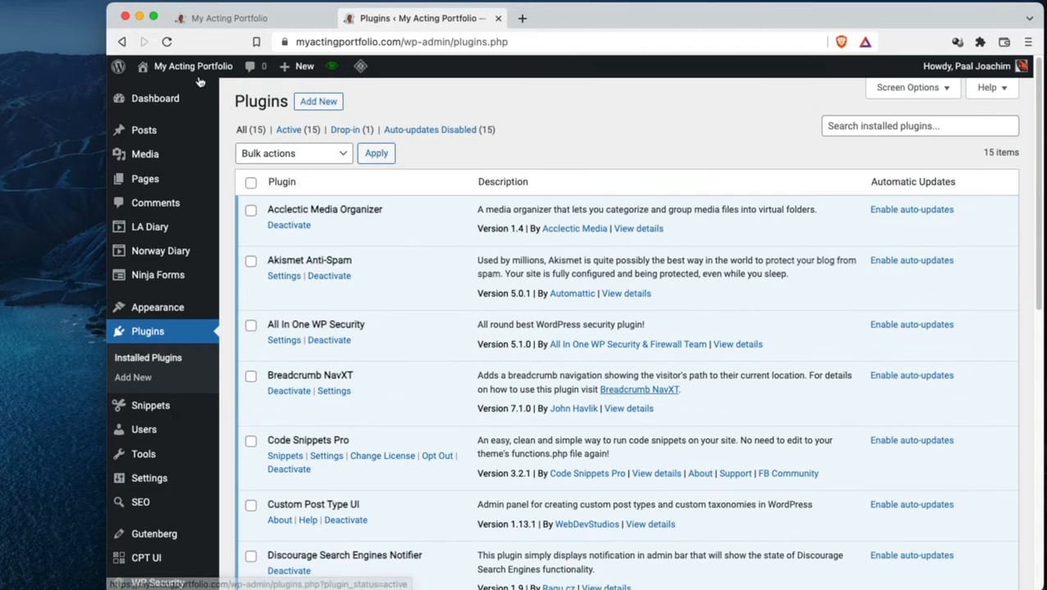
Visit the live site from the dashboard and open the My LA Diary page
{"action": "mouse_move", "coordinate": [185, 74]}
{"action": "left_click", "coordinate": [156, 90]}
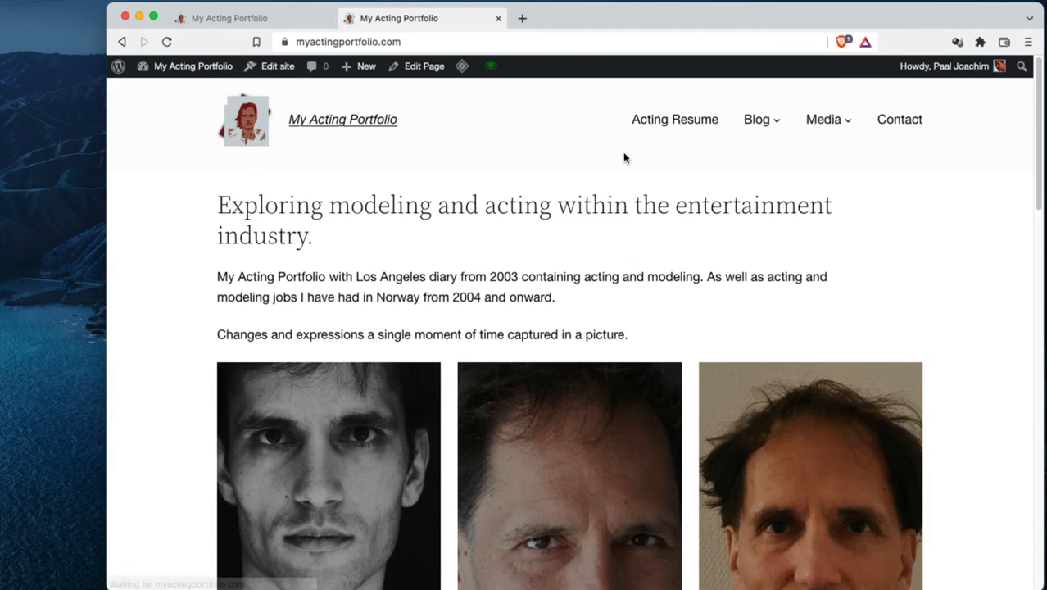
{"action": "mouse_move", "coordinate": [755, 123]}
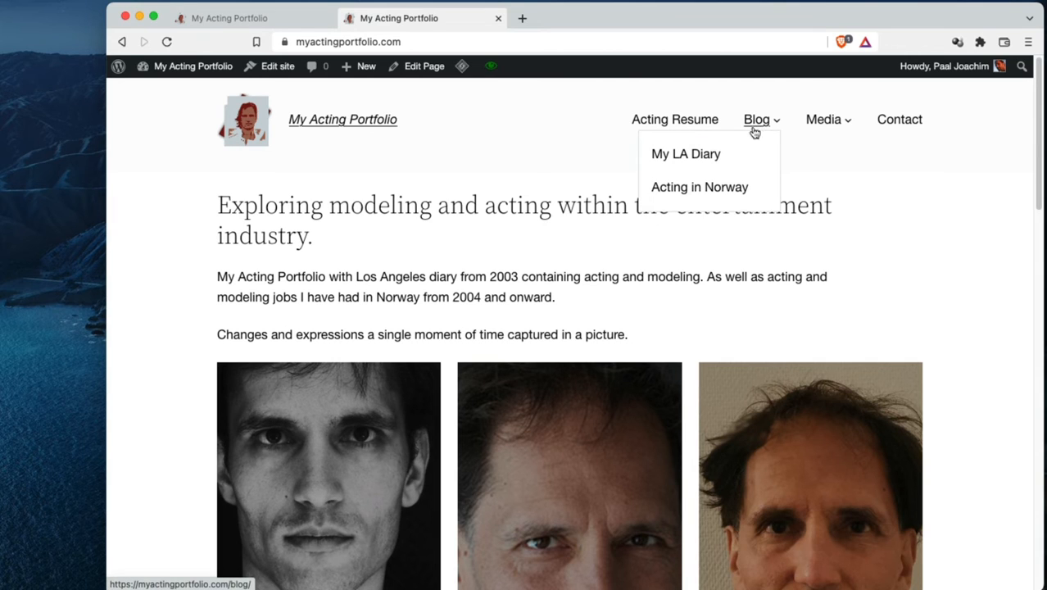
{"action": "left_click", "coordinate": [686, 156]}
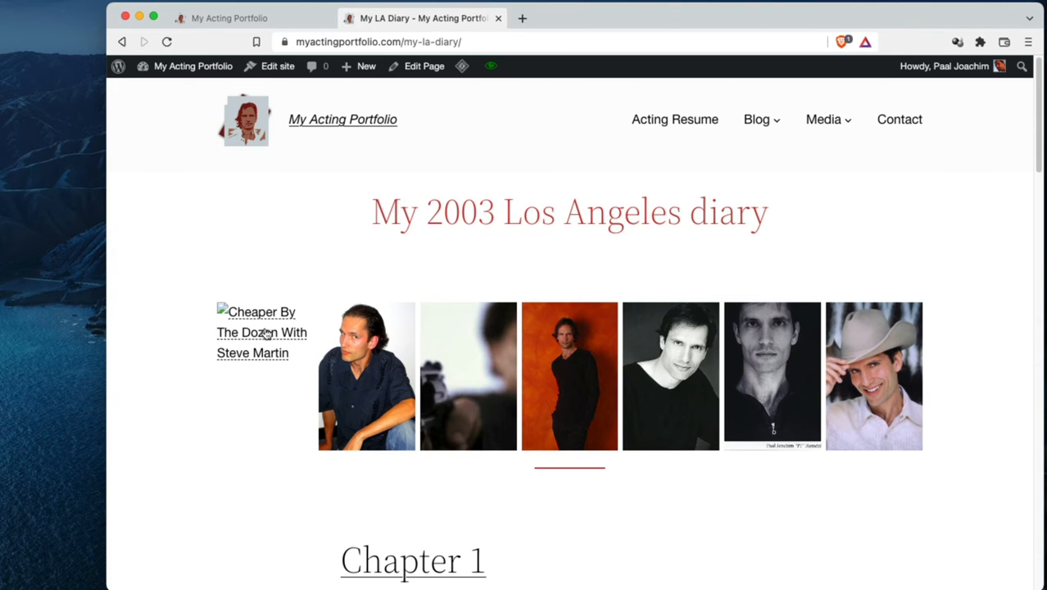
Edit the My LA Diary page, replace its missing first gallery image with Cheaper-By-The-Dozen.jpg from the Images LA 2003 Acting folder, and save the update
{"action": "left_click", "coordinate": [423, 67]}
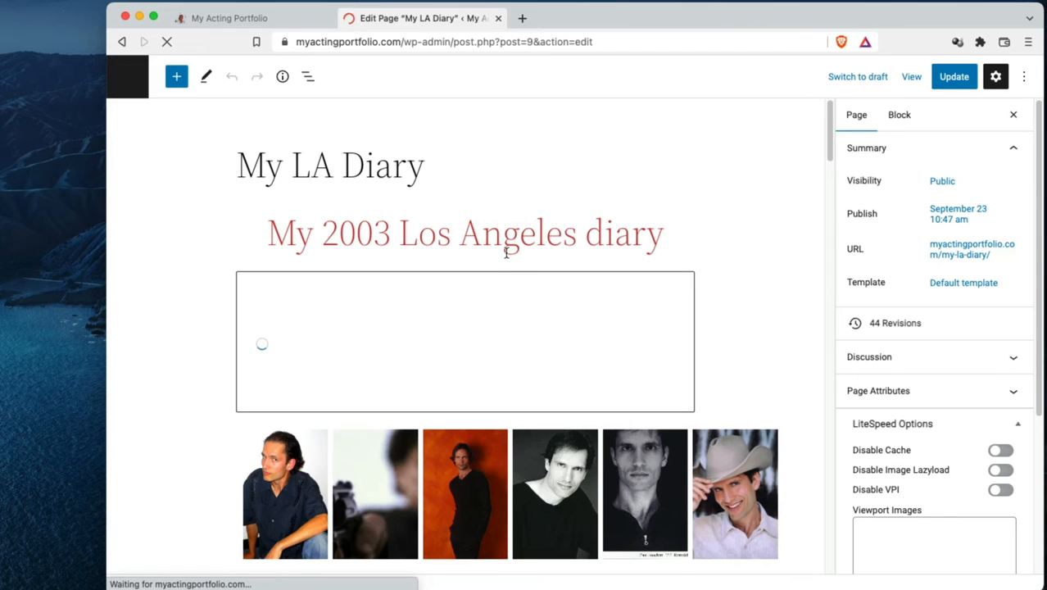
{"action": "left_click", "coordinate": [196, 484]}
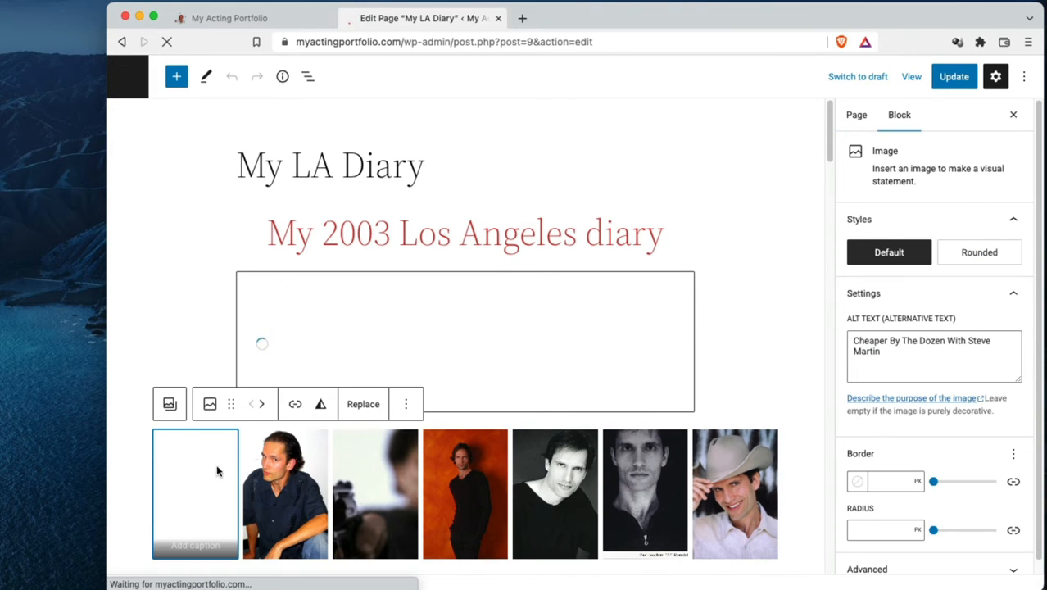
{"action": "left_click", "coordinate": [360, 405]}
{"action": "left_click", "coordinate": [403, 450]}
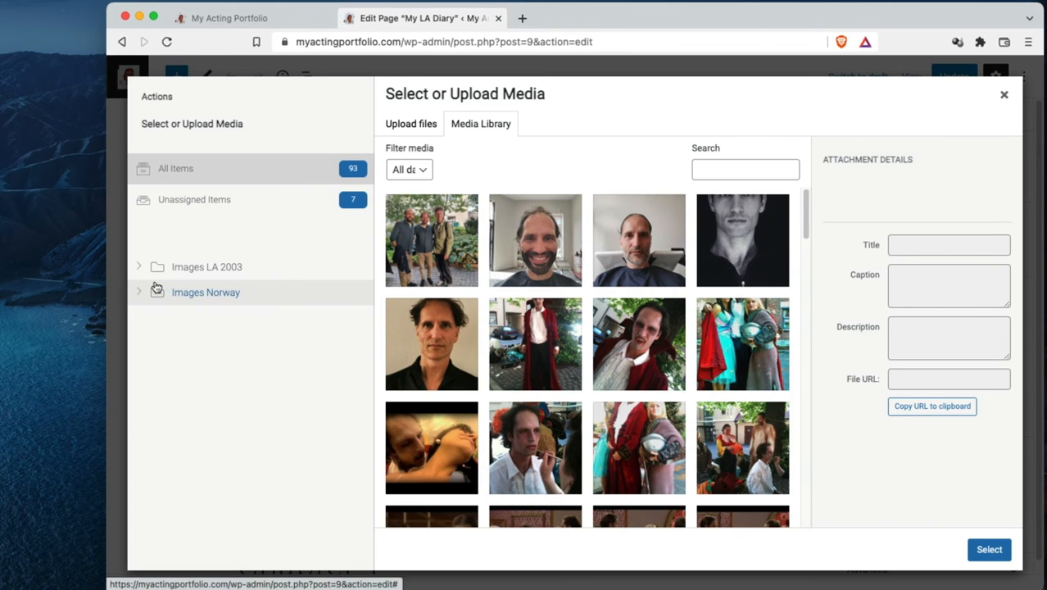
{"action": "left_click", "coordinate": [139, 268]}
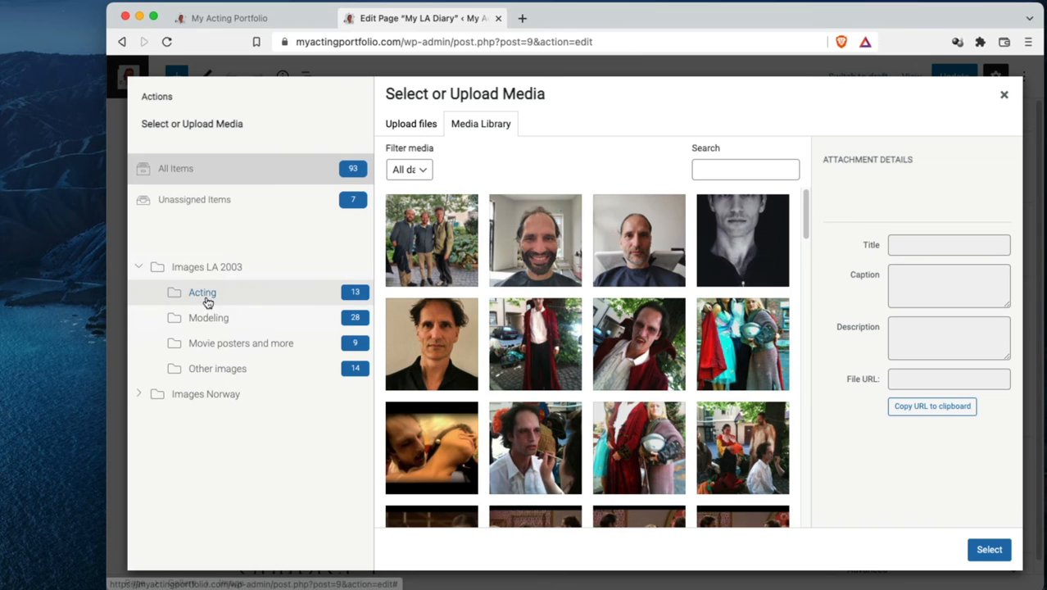
{"action": "left_click", "coordinate": [204, 298]}
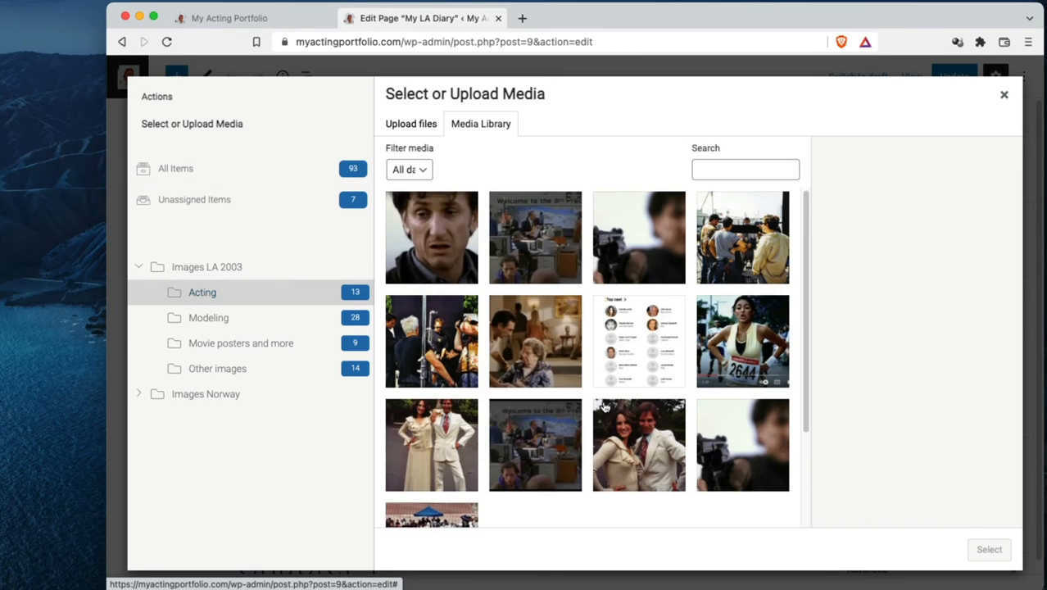
{"action": "scroll", "coordinate": [540, 442], "scroll_direction": "down", "scroll_amount": 5}
{"action": "left_click", "coordinate": [451, 421]}
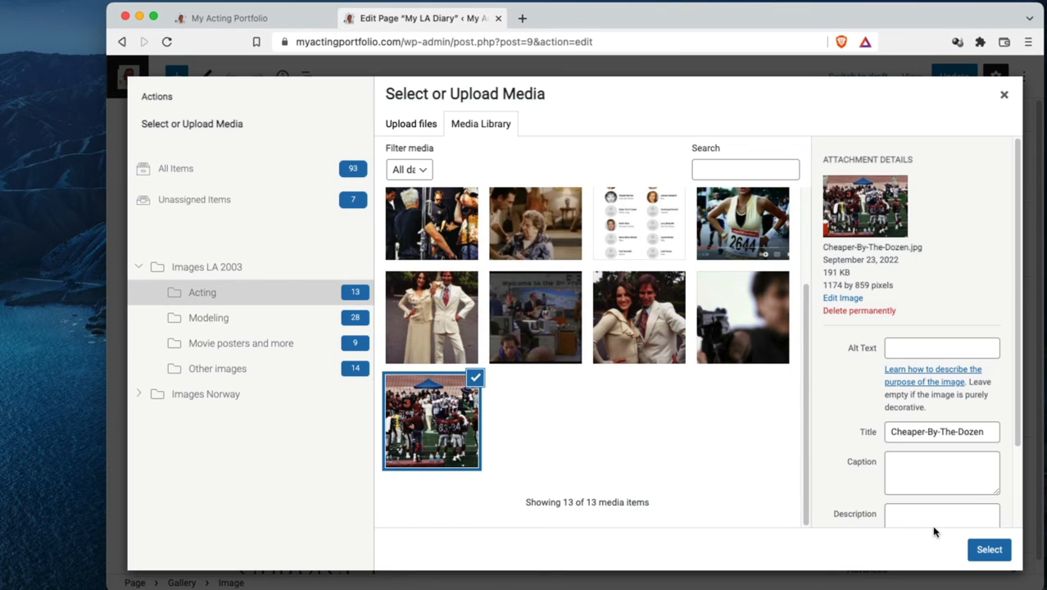
{"action": "left_click", "coordinate": [984, 553]}
{"action": "left_click", "coordinate": [955, 78]}
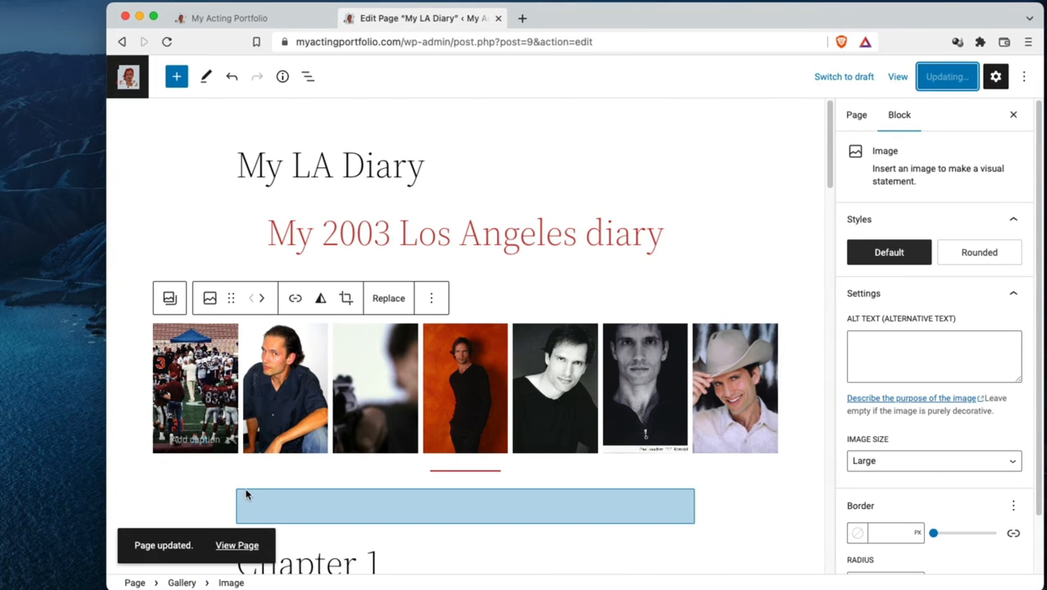
View the published My LA Diary page with its chapter links, and open the Chapter 1 category page
{"action": "left_click", "coordinate": [237, 545]}
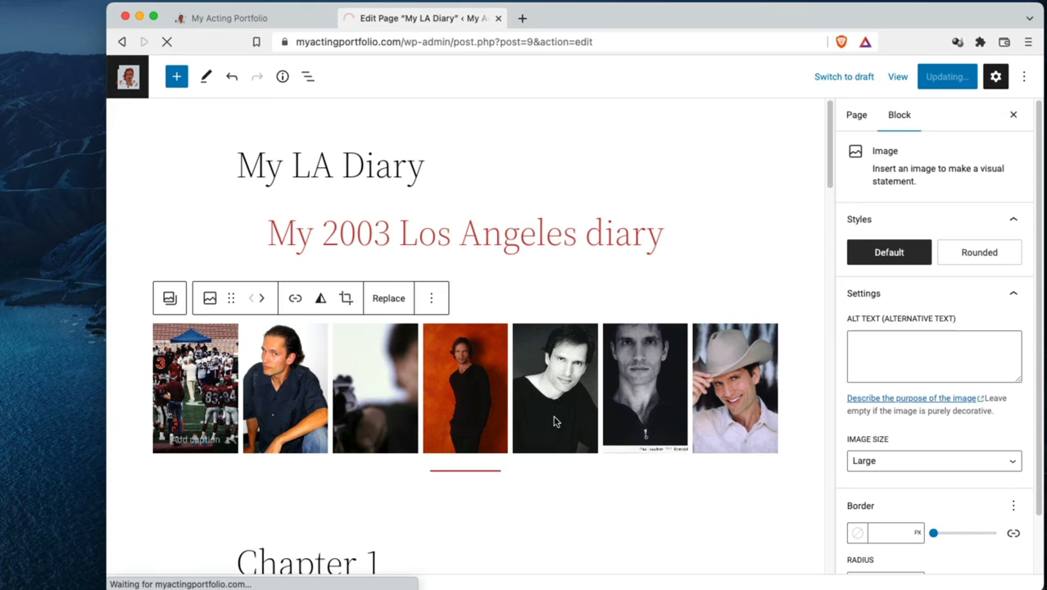
{"action": "scroll", "coordinate": [553, 424], "scroll_direction": "down", "scroll_amount": 6}
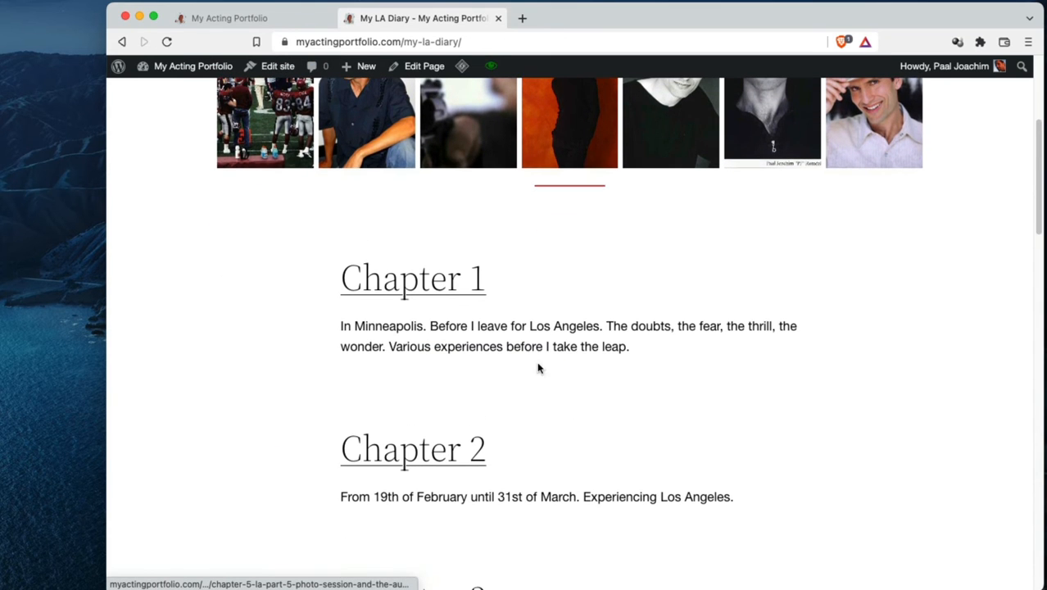
{"action": "scroll", "coordinate": [537, 407], "scroll_direction": "down", "scroll_amount": 4}
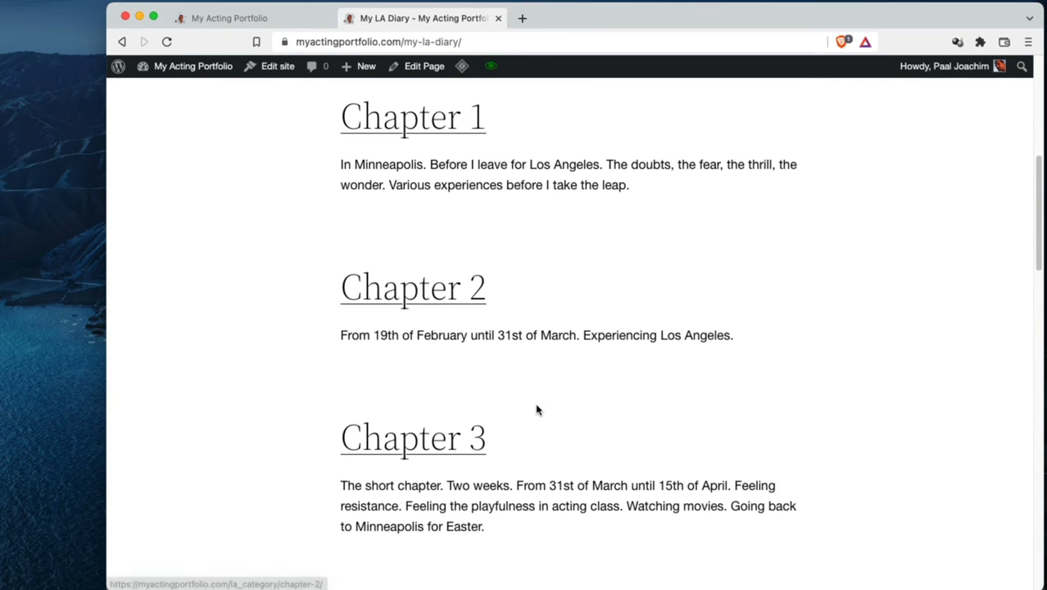
{"action": "scroll", "coordinate": [497, 439], "scroll_direction": "up", "scroll_amount": 4}
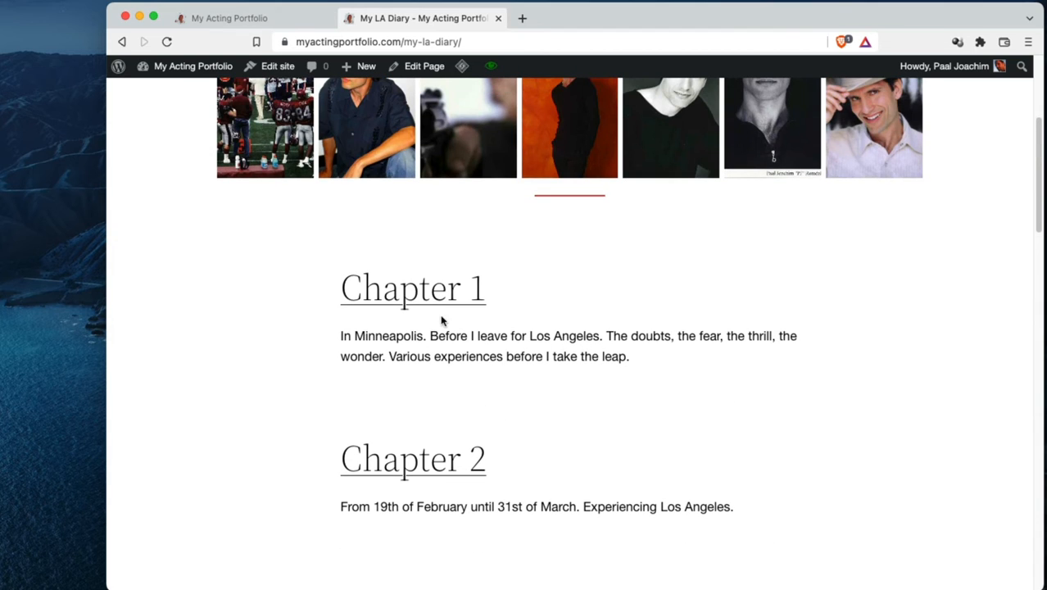
{"action": "left_click", "coordinate": [434, 300]}
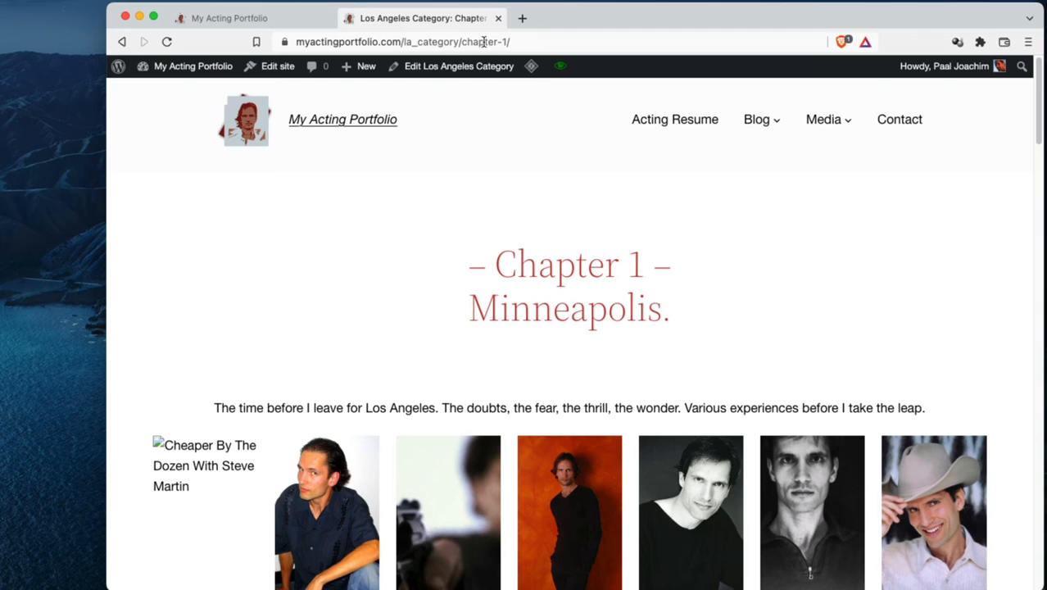
{"action": "scroll", "coordinate": [615, 299], "scroll_direction": "down", "scroll_amount": 1}
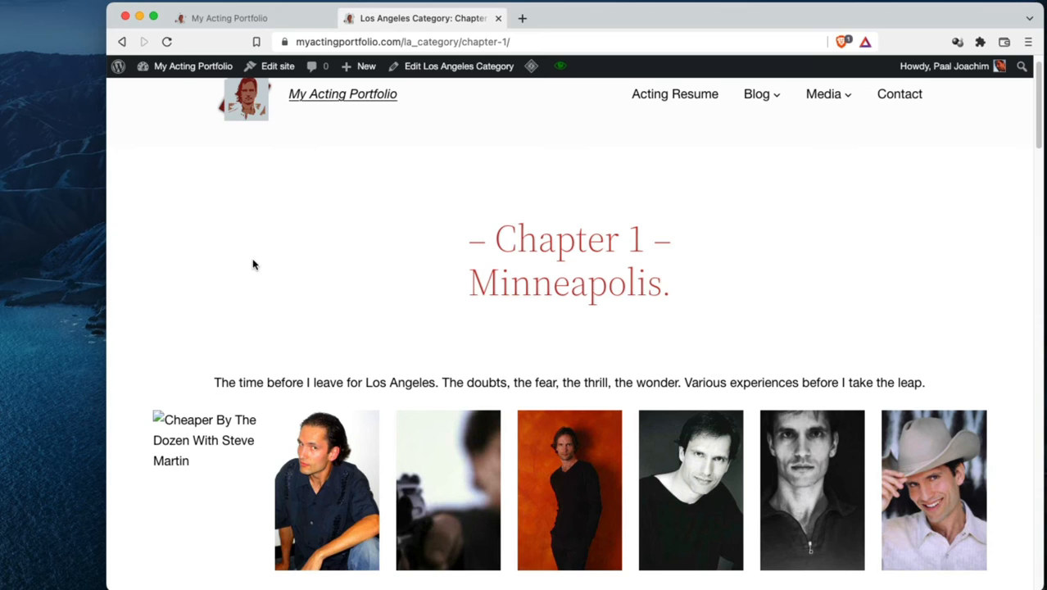
Open the Acting in Norway page and jump to its Chapter 1: 2004 section
{"action": "mouse_move", "coordinate": [746, 98]}
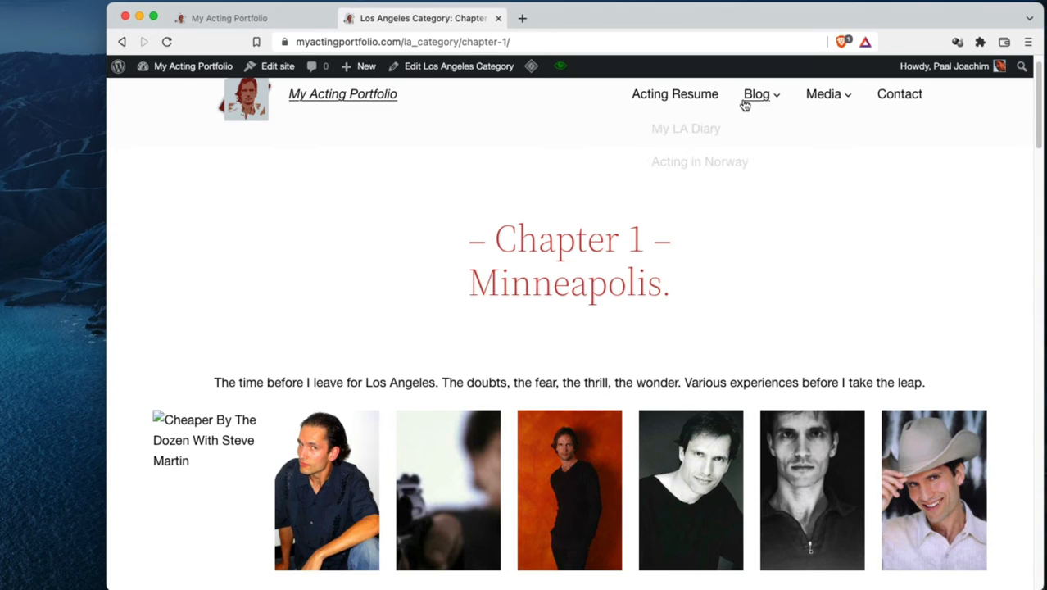
{"action": "left_click", "coordinate": [727, 164]}
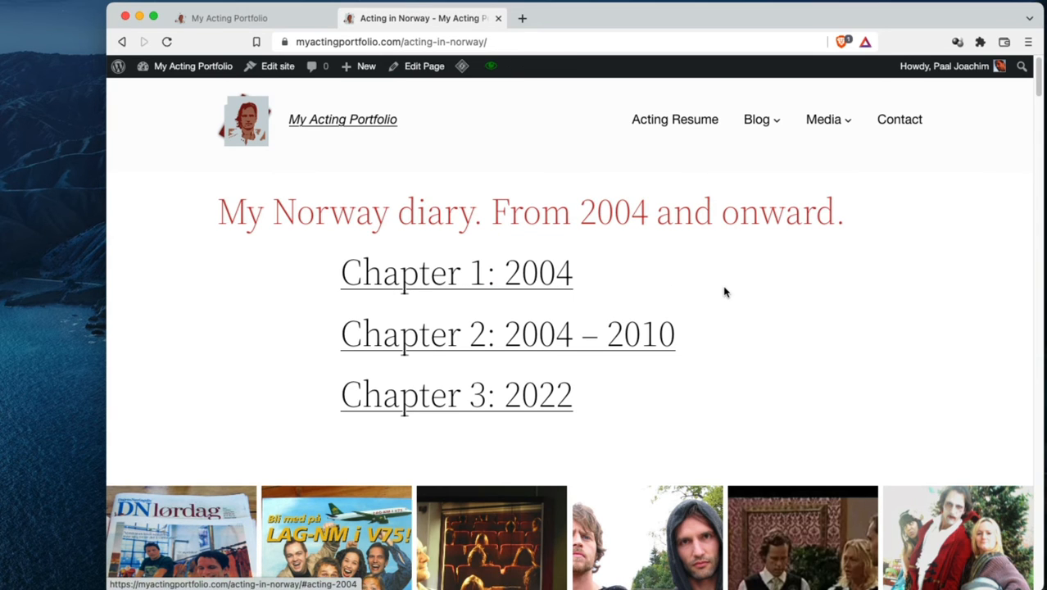
{"action": "left_click", "coordinate": [511, 287]}
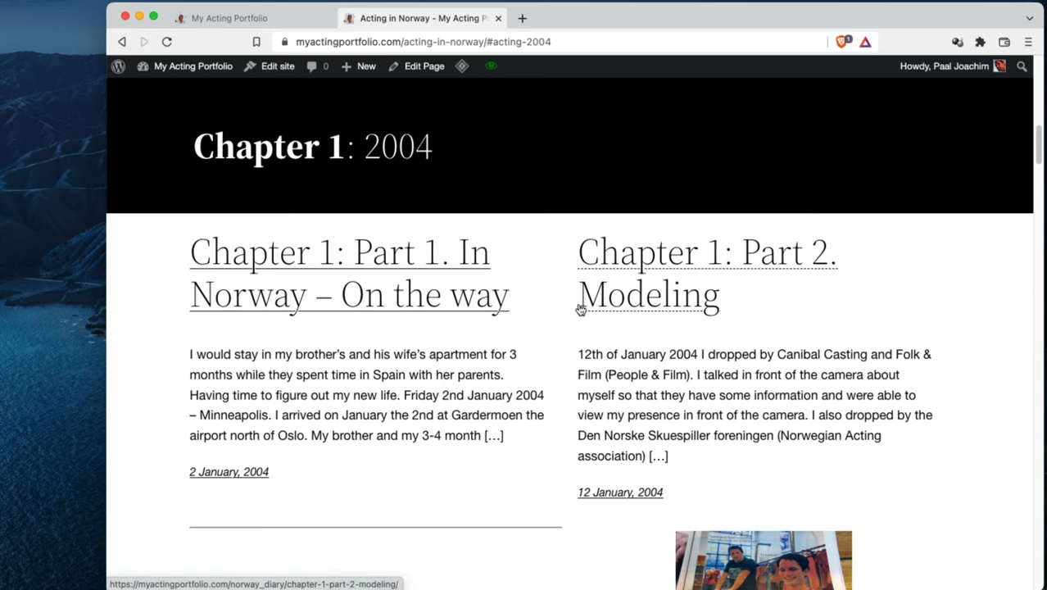
Examine the Norway diary's introduction and the two-column post listings under Chapter 1: 2004 and Chapter 2: 2004 – 2010
{"action": "scroll", "coordinate": [557, 367], "scroll_direction": "up", "scroll_amount": 10}
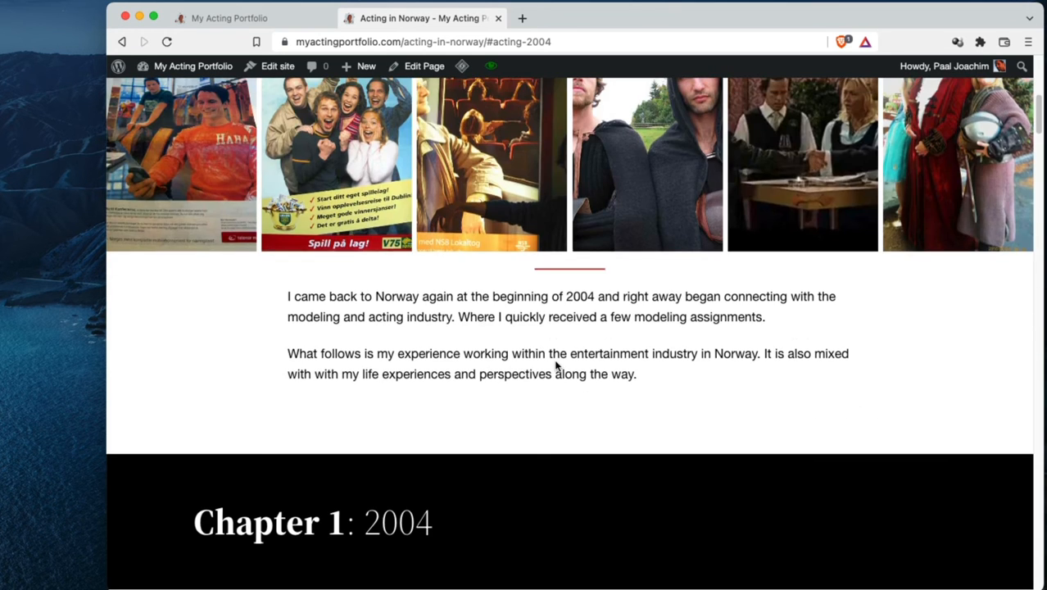
{"action": "scroll", "coordinate": [631, 292], "scroll_direction": "down", "scroll_amount": 10}
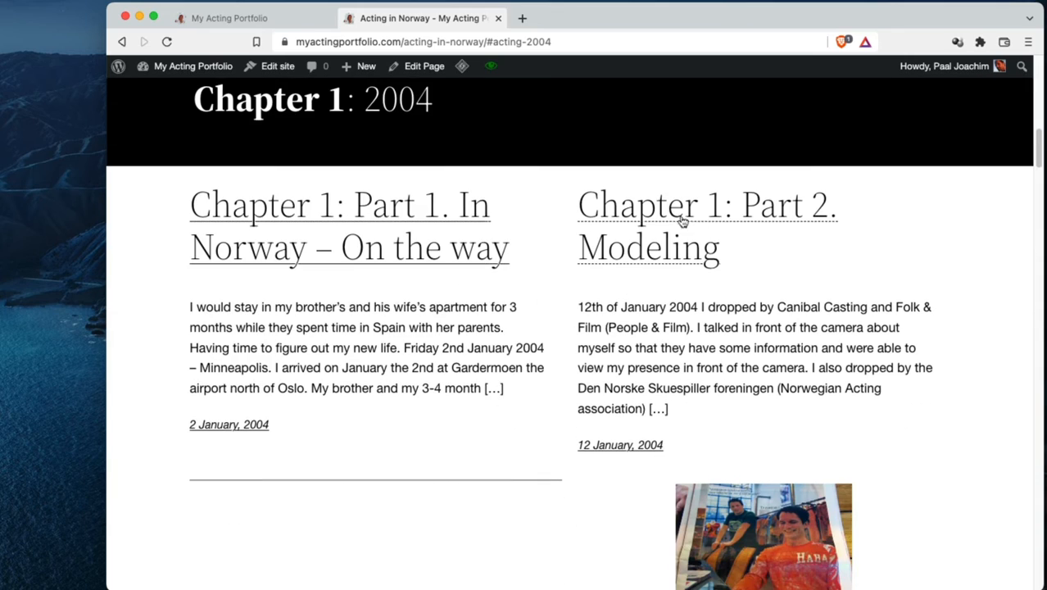
{"action": "scroll", "coordinate": [585, 336], "scroll_direction": "down", "scroll_amount": 4}
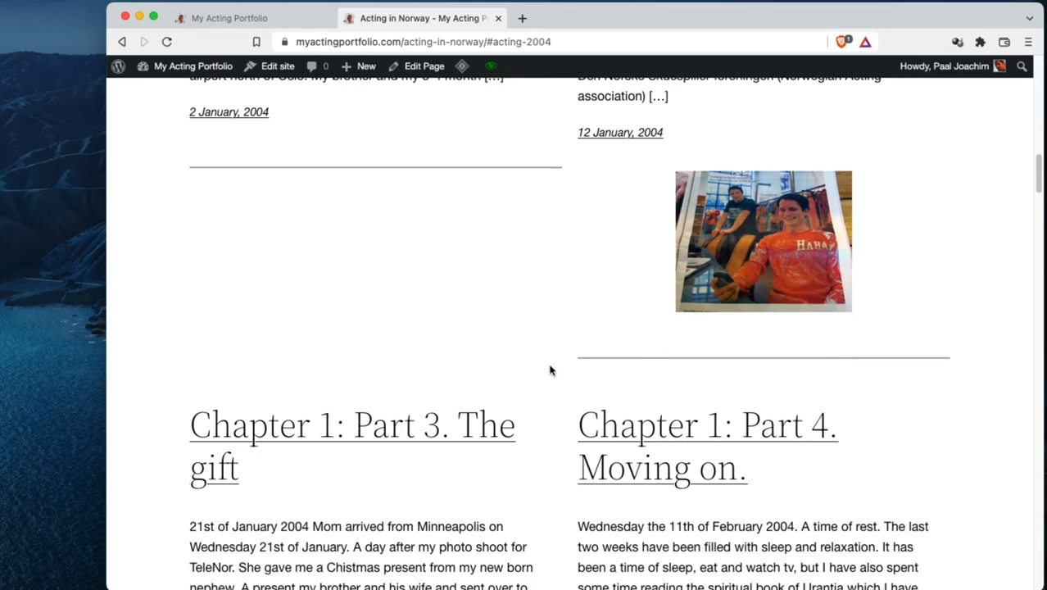
{"action": "scroll", "coordinate": [552, 367], "scroll_direction": "down", "scroll_amount": 10}
{"action": "scroll", "coordinate": [554, 361], "scroll_direction": "down", "scroll_amount": 8}
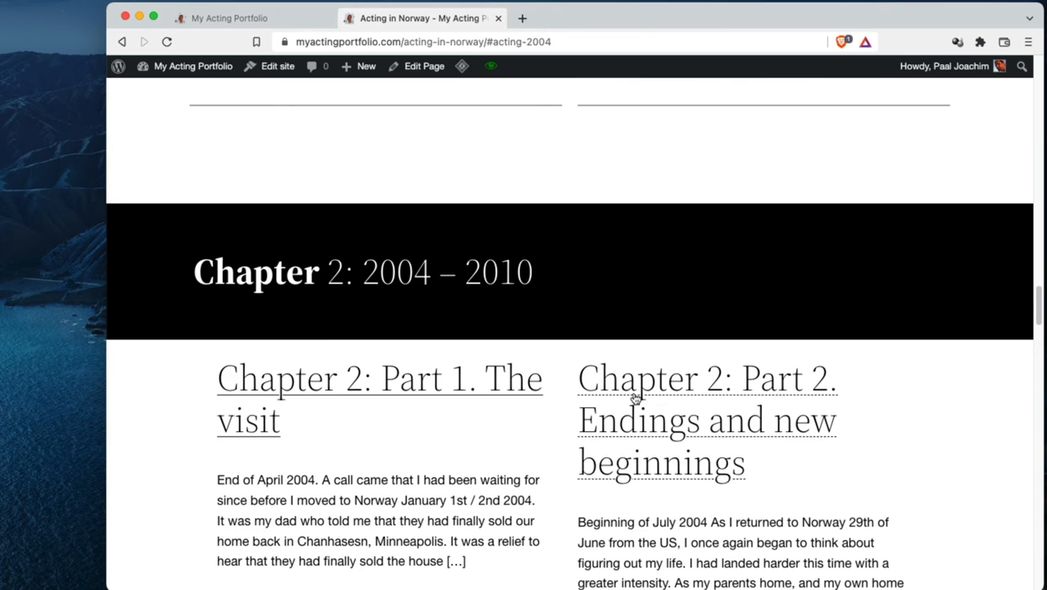
{"action": "scroll", "coordinate": [629, 395], "scroll_direction": "down", "scroll_amount": 5}
{"action": "scroll", "coordinate": [574, 391], "scroll_direction": "up", "scroll_amount": 5}
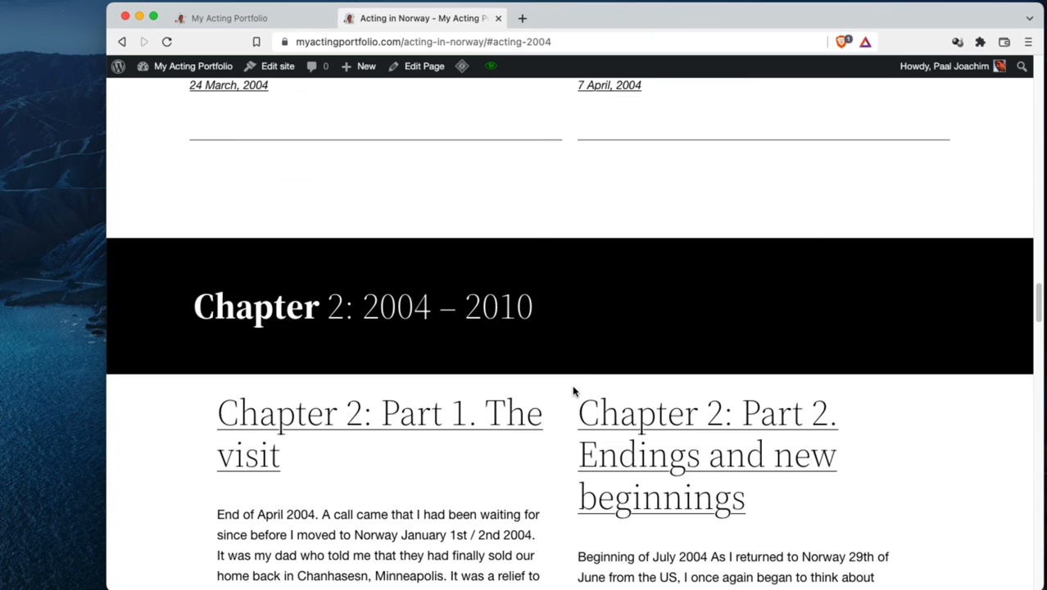
{"action": "scroll", "coordinate": [574, 392], "scroll_direction": "up", "scroll_amount": 9}
{"action": "scroll", "coordinate": [572, 392], "scroll_direction": "up", "scroll_amount": 10}
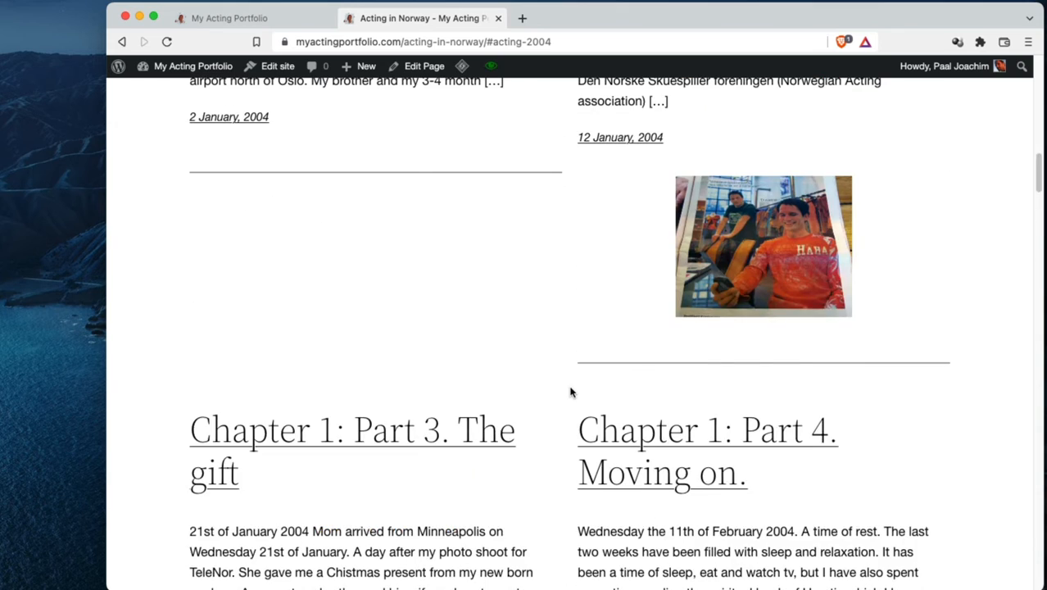
Return to the start of the Norway diary page and open the My LA Diary page
{"action": "scroll", "coordinate": [571, 392], "scroll_direction": "up", "scroll_amount": 10}
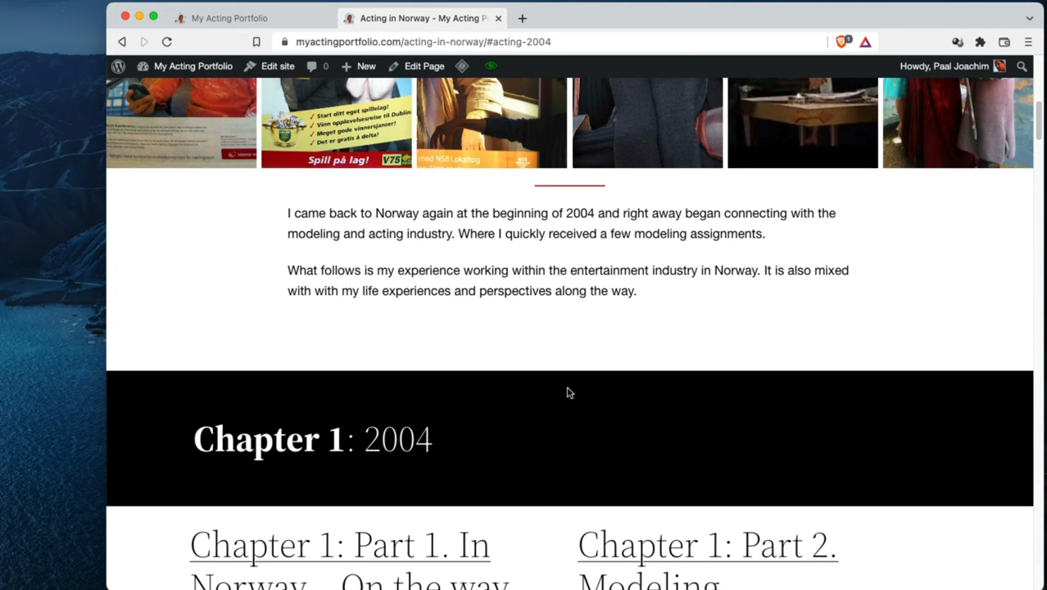
{"action": "scroll", "coordinate": [568, 392], "scroll_direction": "up", "scroll_amount": 5}
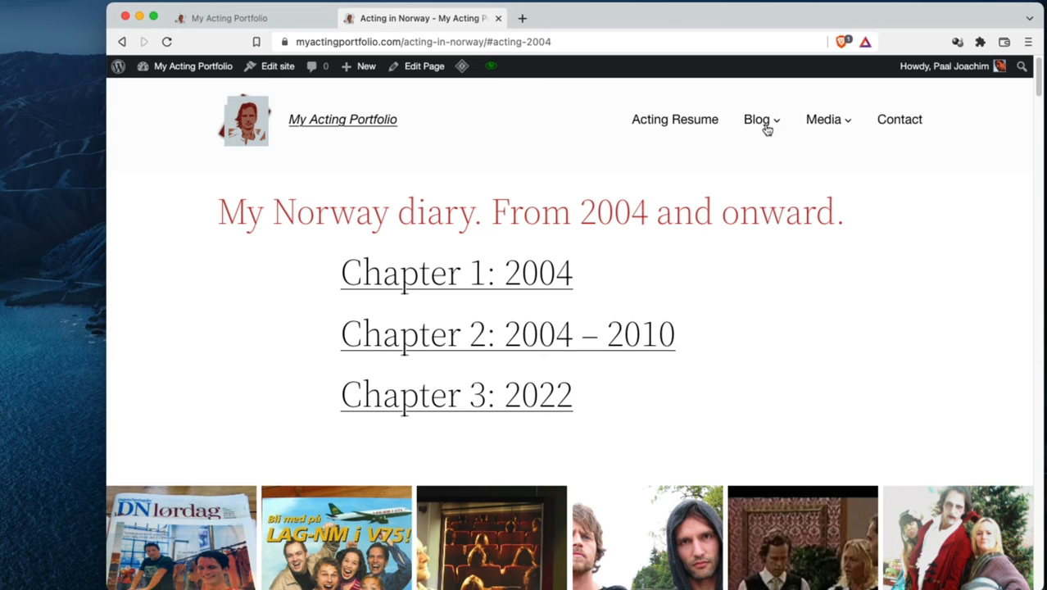
{"action": "mouse_move", "coordinate": [767, 130]}
{"action": "left_click", "coordinate": [708, 156]}
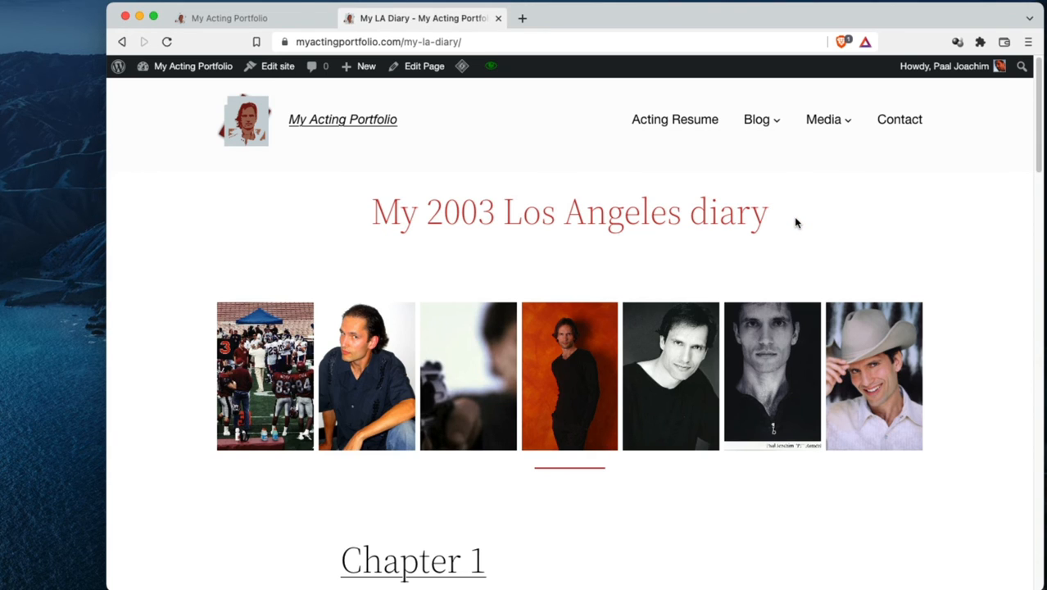
Open the Media page and view its Los Angeles 2003 and Norway 2004 and onward links
{"action": "left_click", "coordinate": [836, 120]}
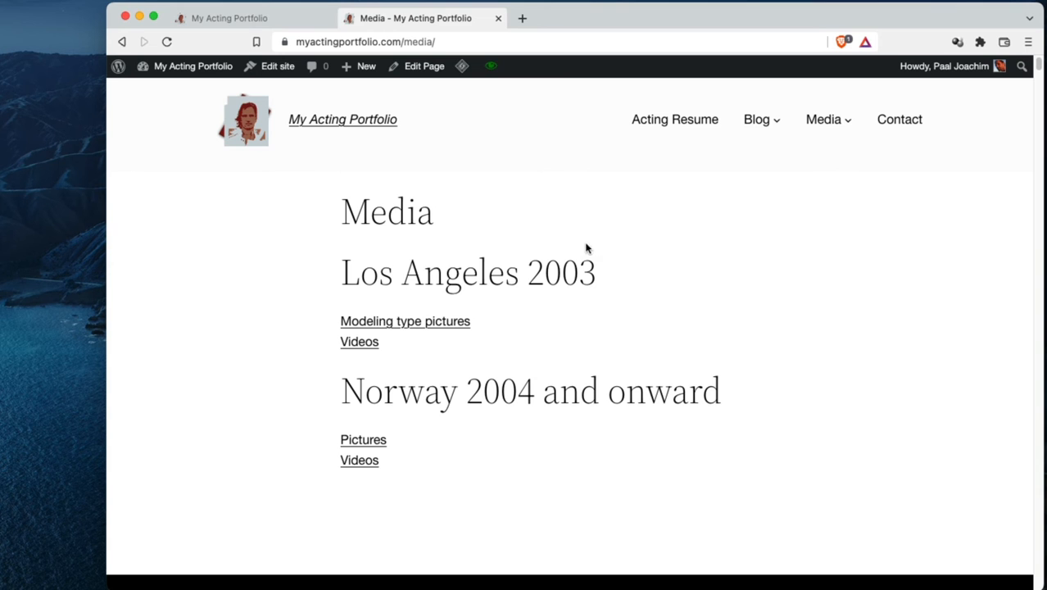
{"action": "scroll", "coordinate": [253, 252], "scroll_direction": "down", "scroll_amount": 8}
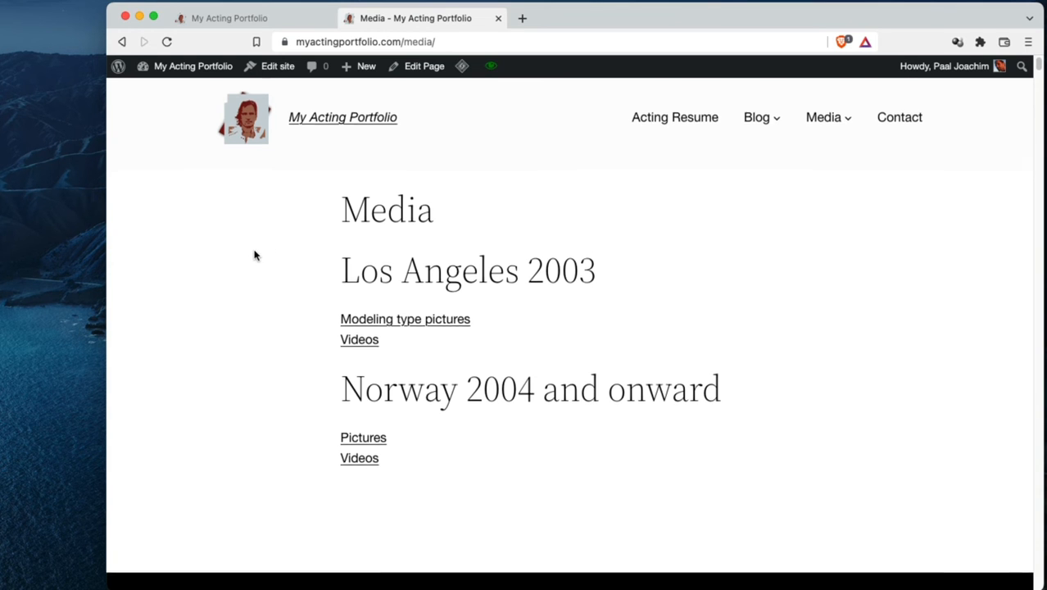
{"action": "scroll", "coordinate": [254, 253], "scroll_direction": "up", "scroll_amount": 8}
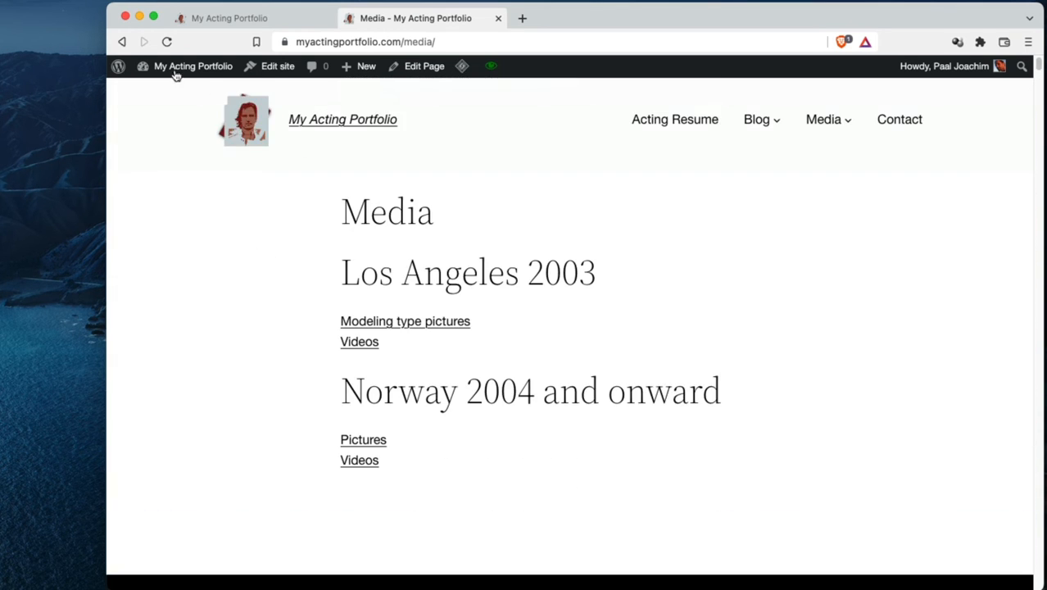
Go to the WordPress dashboard and open the site editor on the Page template
{"action": "mouse_move", "coordinate": [175, 69]}
{"action": "left_click", "coordinate": [159, 91]}
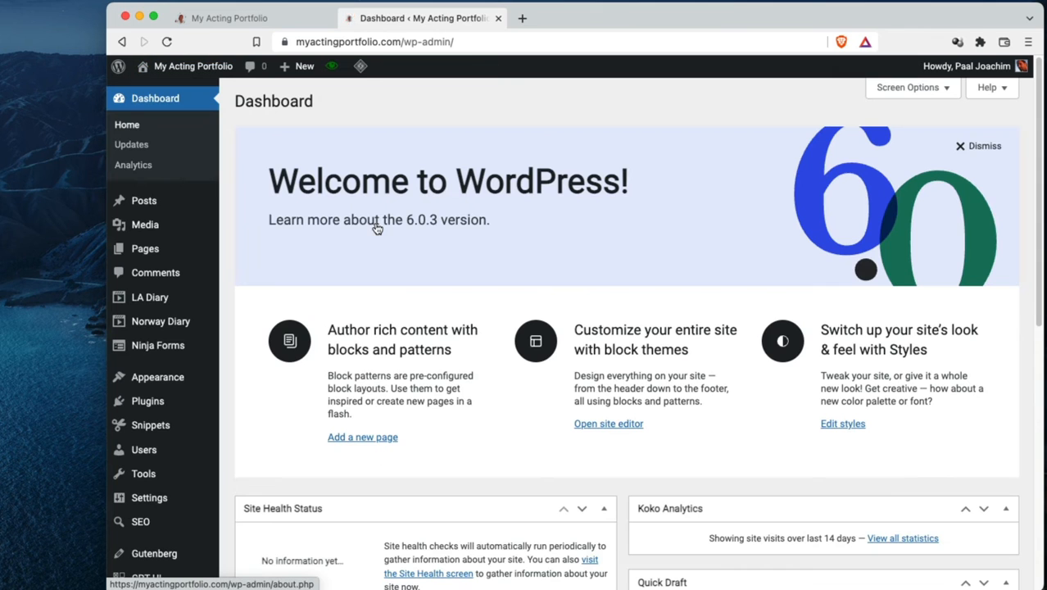
{"action": "mouse_move", "coordinate": [157, 377]}
{"action": "left_click", "coordinate": [247, 379]}
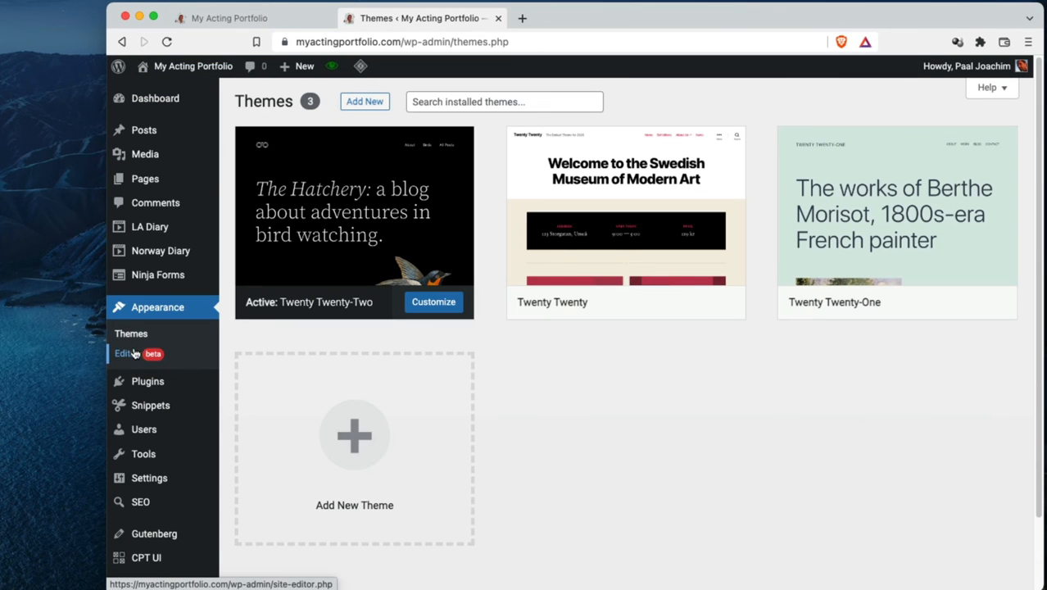
{"action": "left_click", "coordinate": [135, 353]}
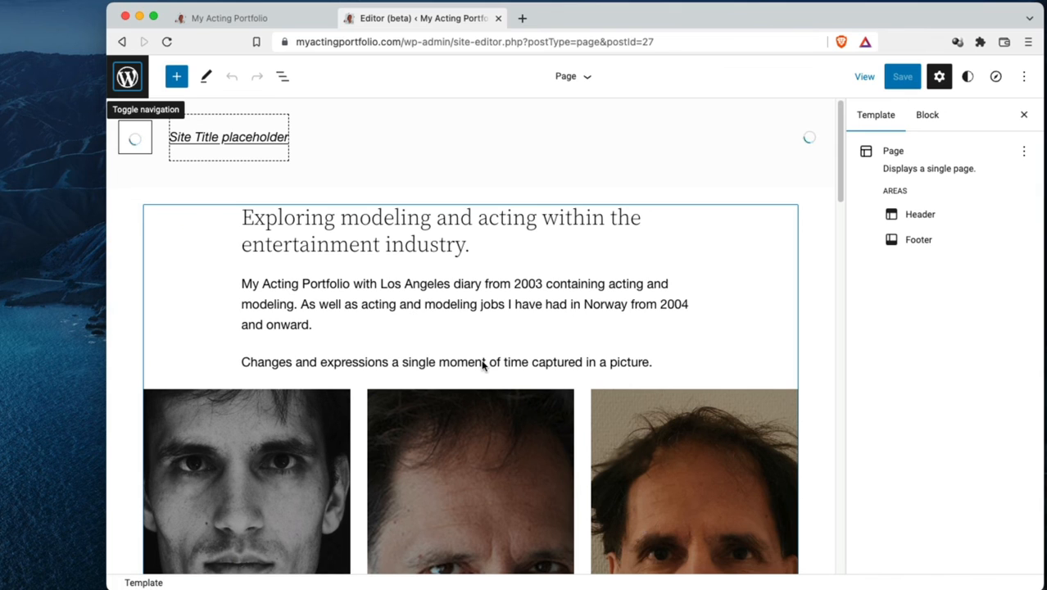
Select the Post Content block and review the Page template from its header down to the footer
{"action": "left_click", "coordinate": [441, 309]}
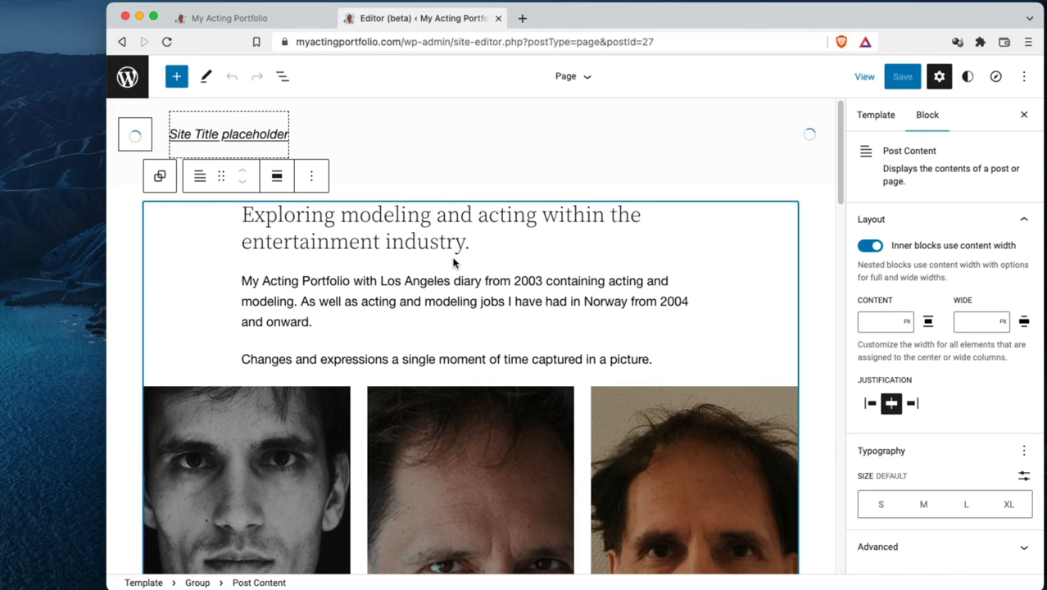
{"action": "scroll", "coordinate": [435, 223], "scroll_direction": "down", "scroll_amount": 20}
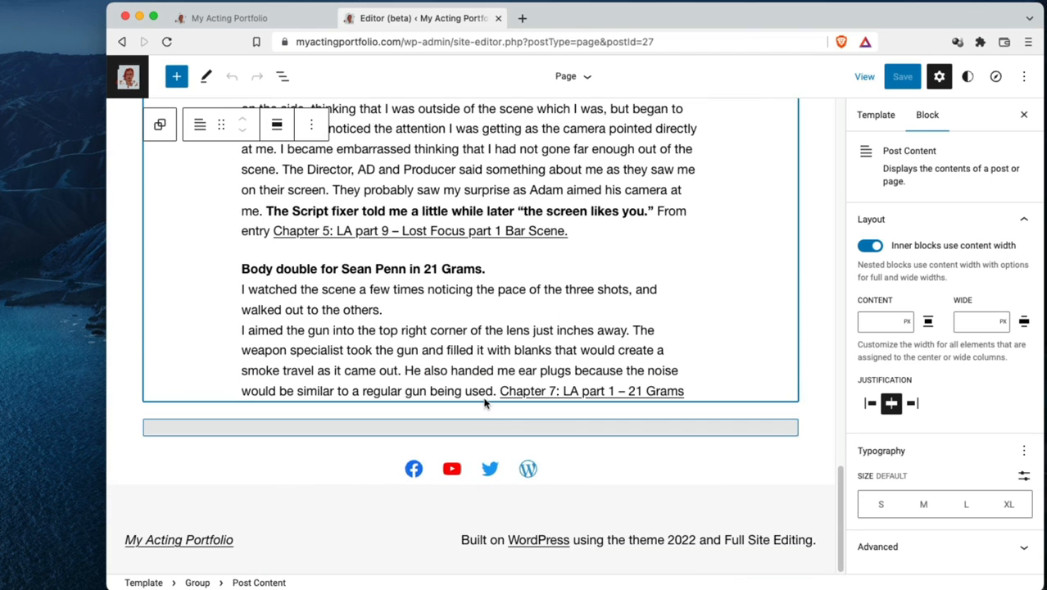
{"action": "scroll", "coordinate": [467, 440], "scroll_direction": "up", "scroll_amount": 20}
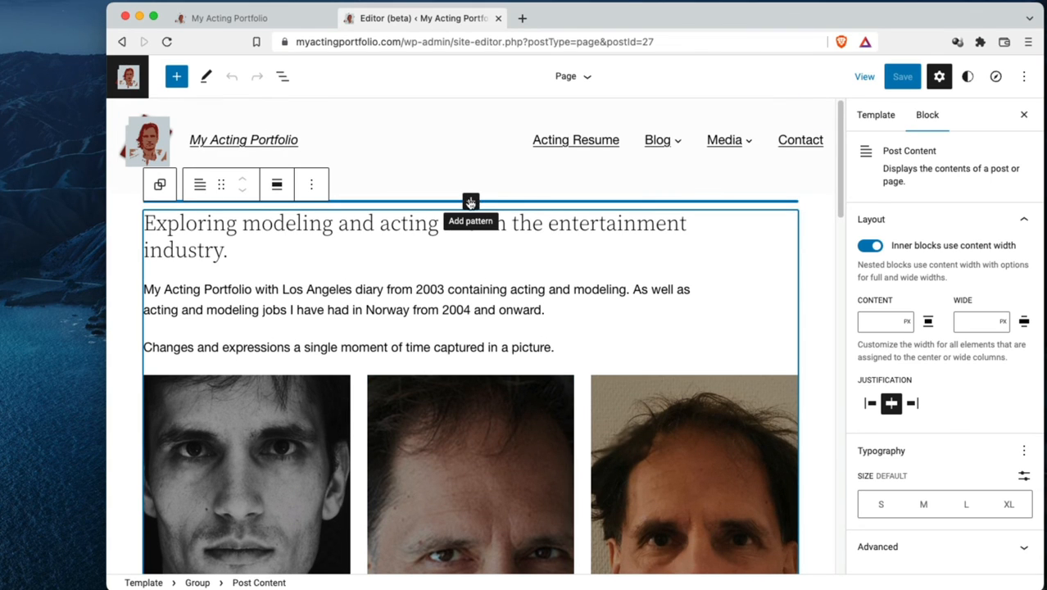
View the patterns offered above the post content, and the patterns and blocks available in the block inserter
{"action": "left_click", "coordinate": [470, 201]}
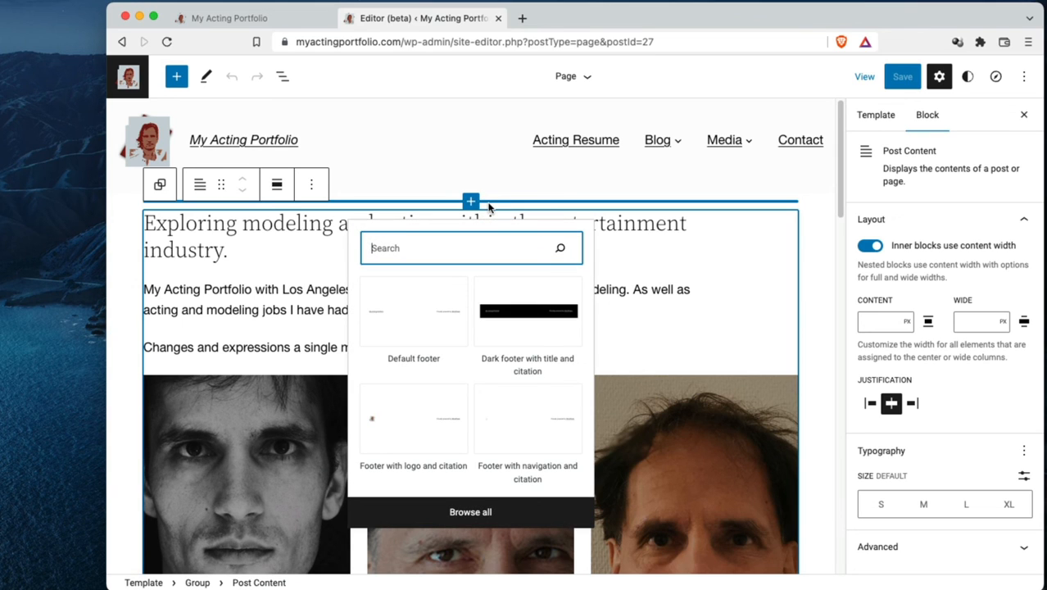
{"action": "left_click", "coordinate": [809, 215]}
{"action": "scroll", "coordinate": [641, 369], "scroll_direction": "down", "scroll_amount": 20}
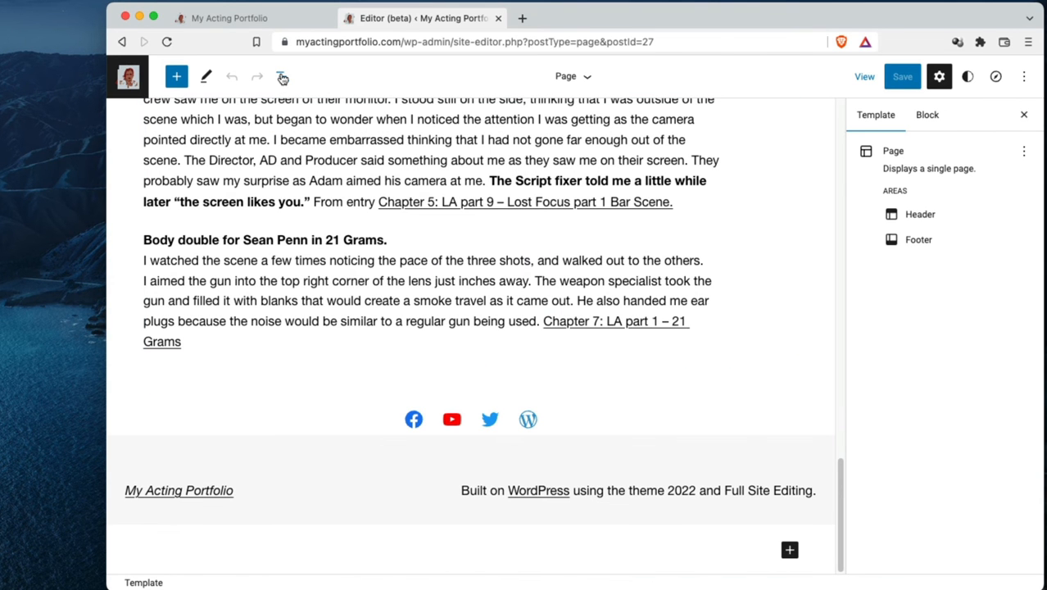
{"action": "left_click", "coordinate": [176, 78]}
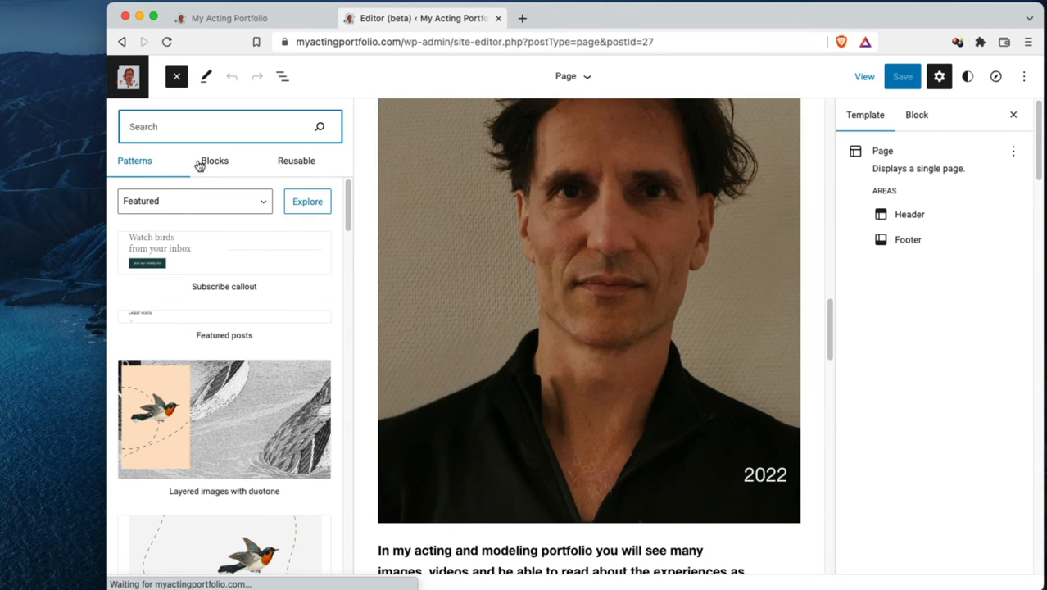
{"action": "left_click", "coordinate": [205, 163]}
Inspect the template's block structure in List View, expanding the Group block and viewing the Spacer's options, and close the list
{"action": "left_click", "coordinate": [282, 78]}
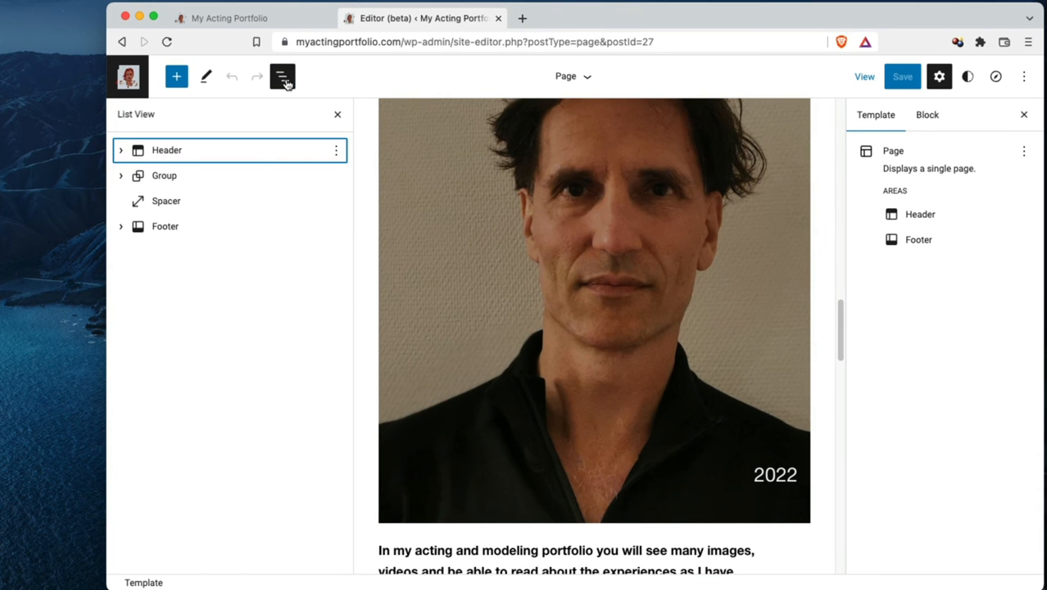
{"action": "left_click", "coordinate": [123, 176]}
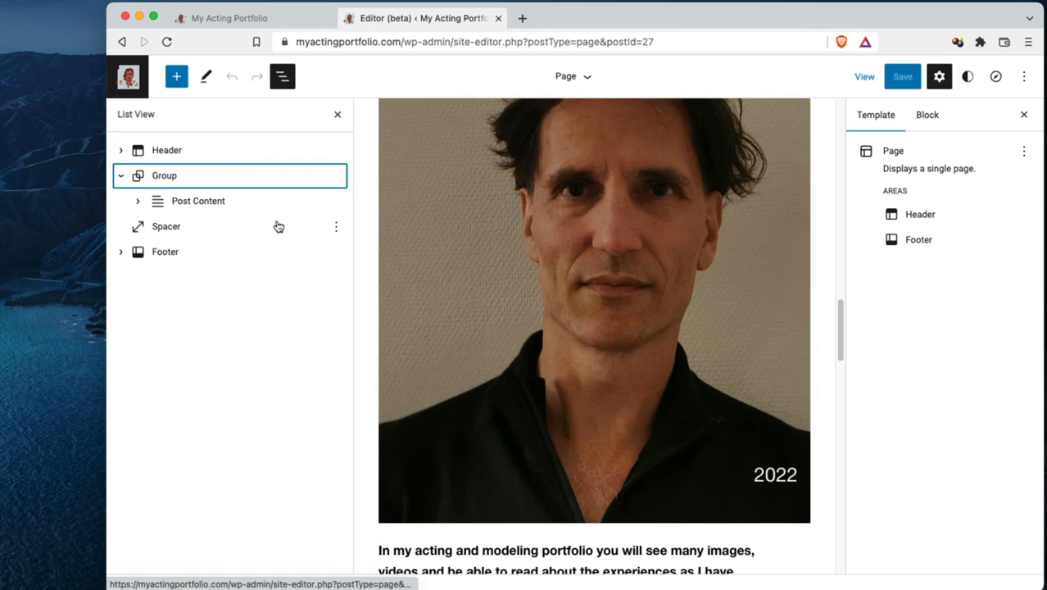
{"action": "left_click", "coordinate": [335, 227]}
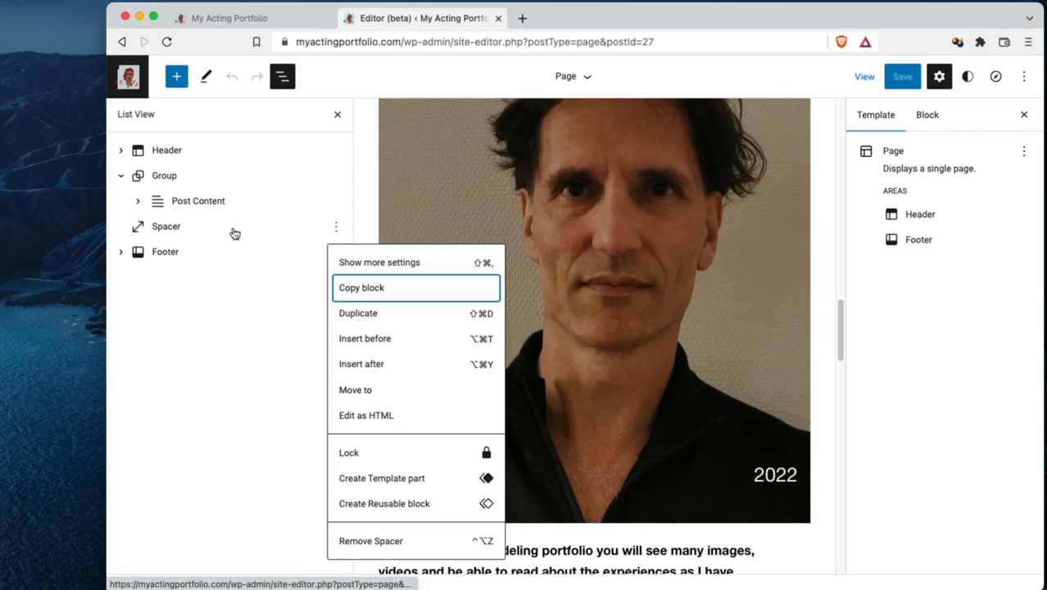
{"action": "left_click", "coordinate": [352, 84]}
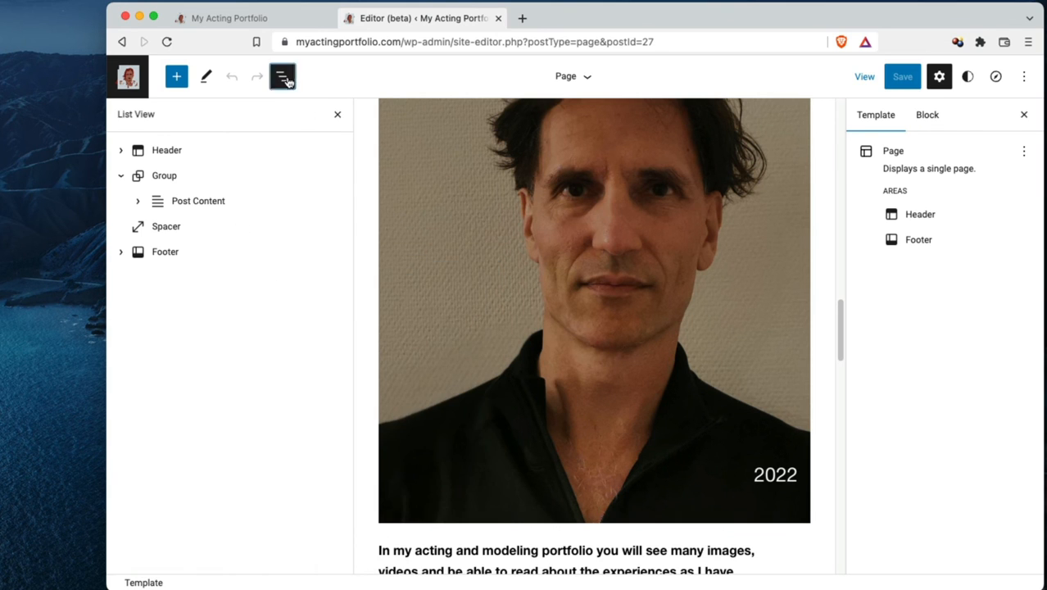
{"action": "left_click", "coordinate": [285, 80]}
{"action": "scroll", "coordinate": [788, 361], "scroll_direction": "up", "scroll_amount": 20}
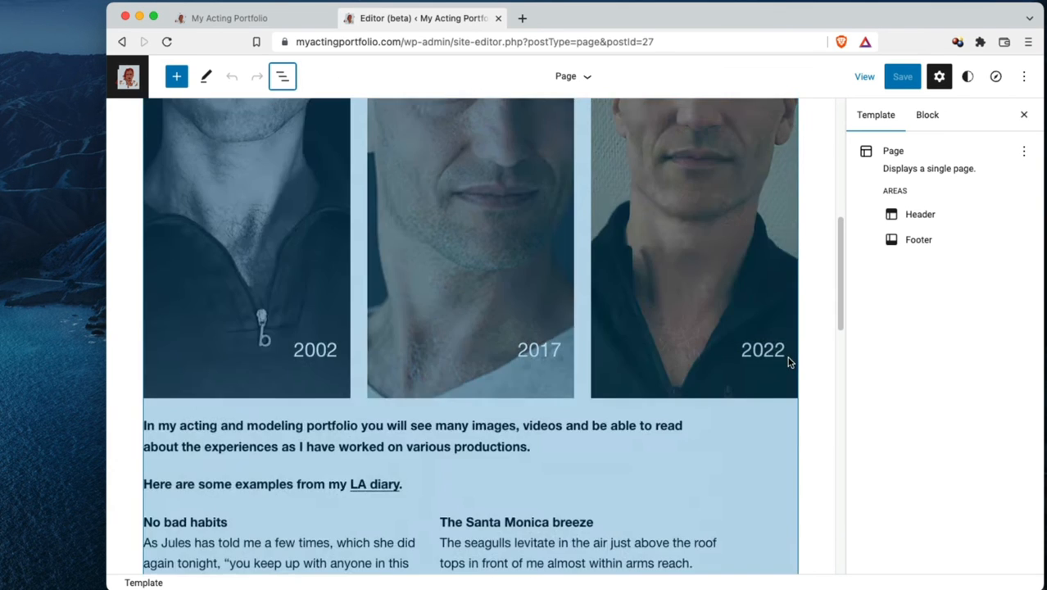